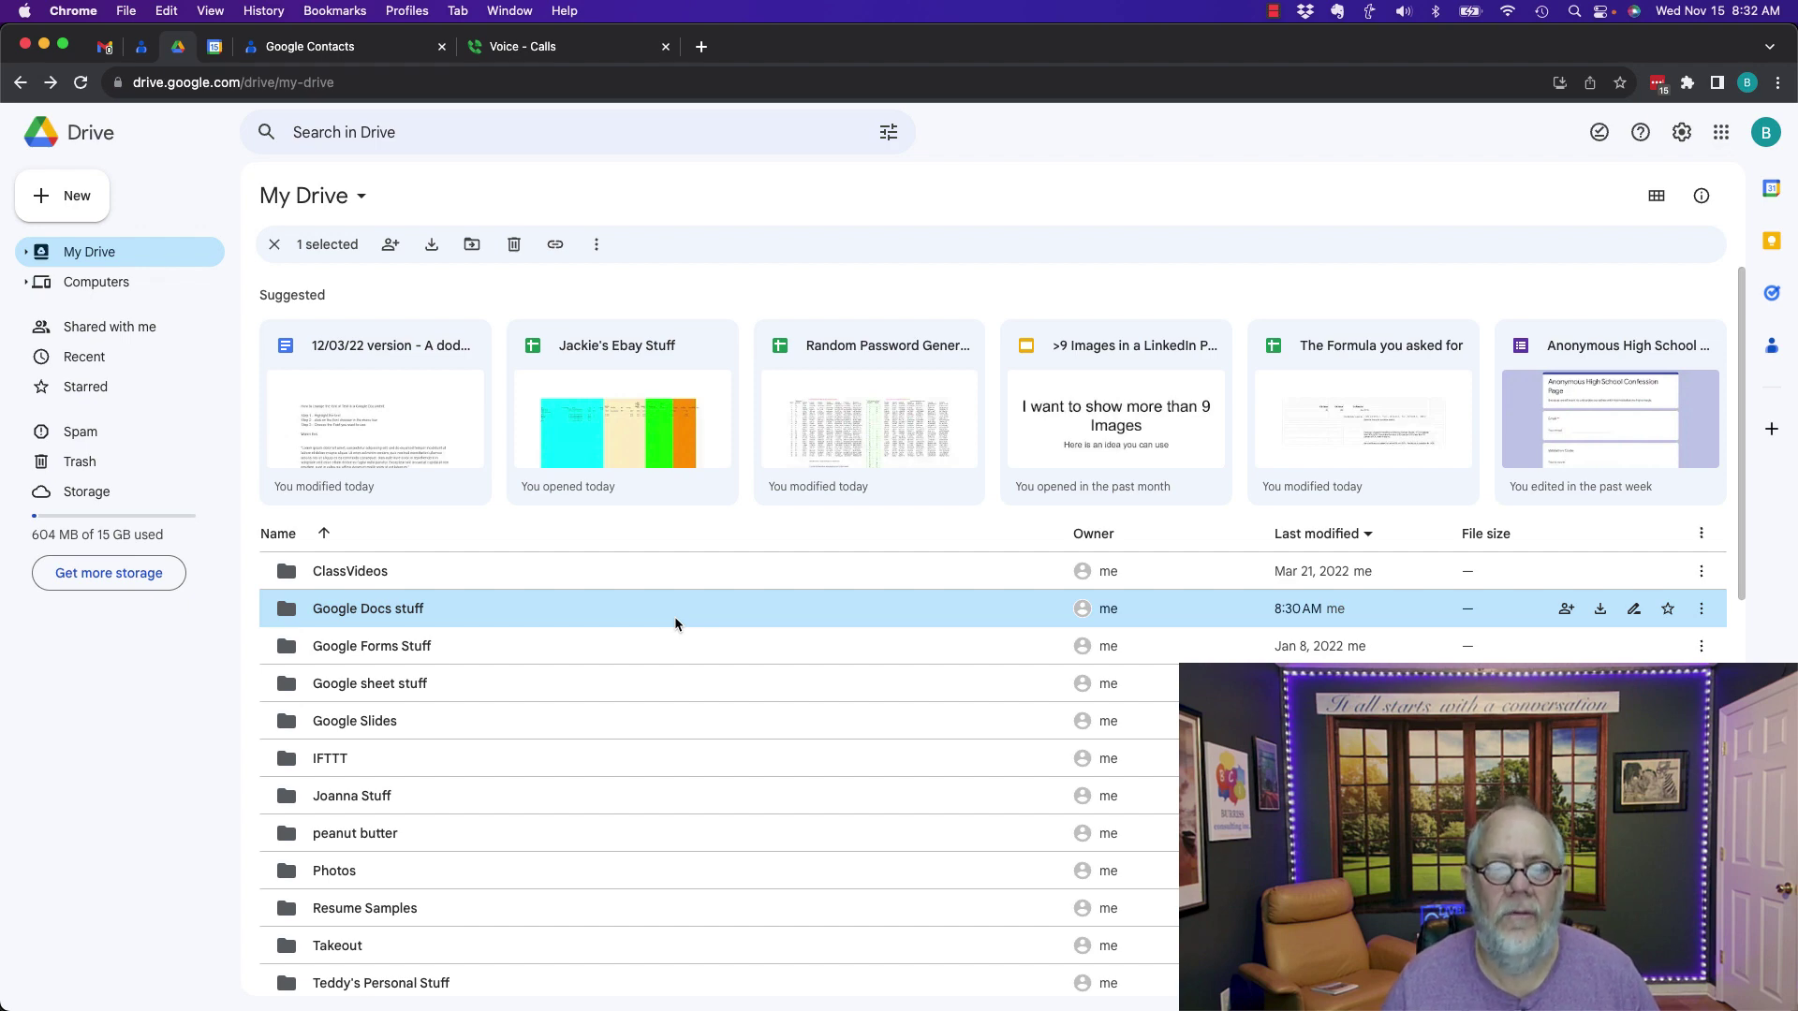
# Open the Google Docs stuff folder in Google Drive
pyautogui.doubleClick(674, 616)
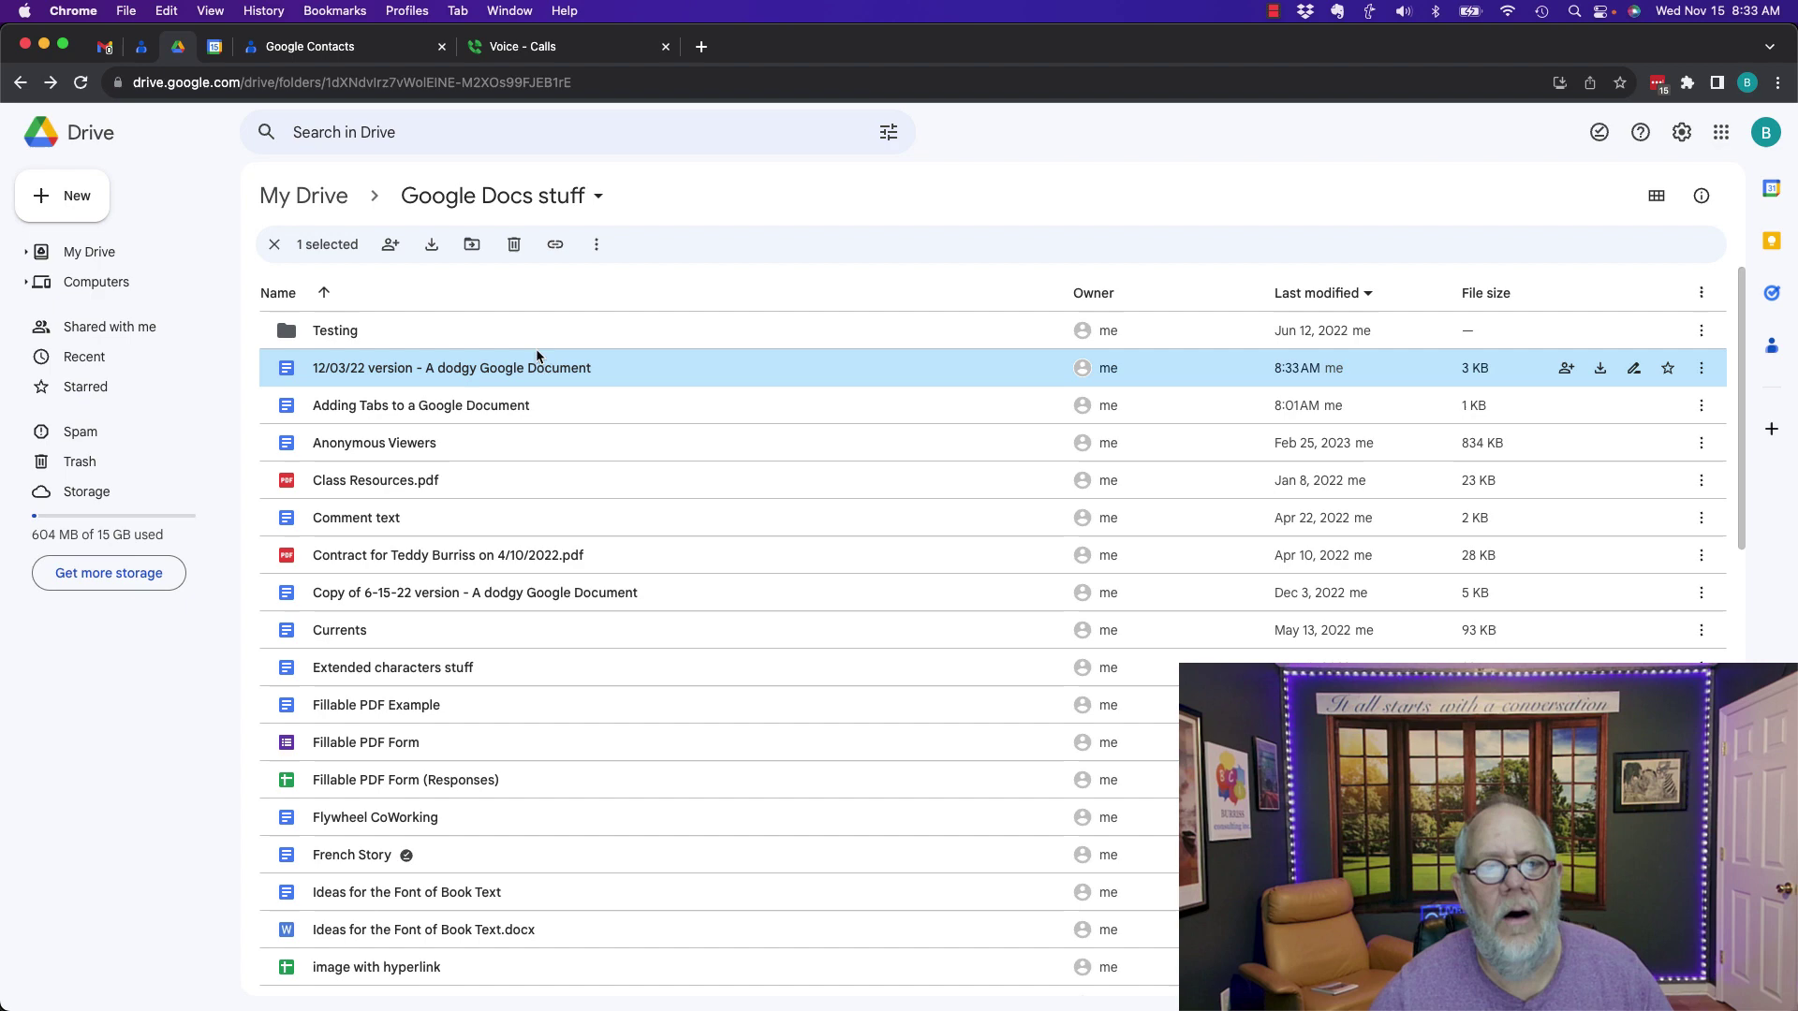
# Invite the other test account, found by its address, as Editor on the 12/03/22 version document
pyautogui.click(391, 247)
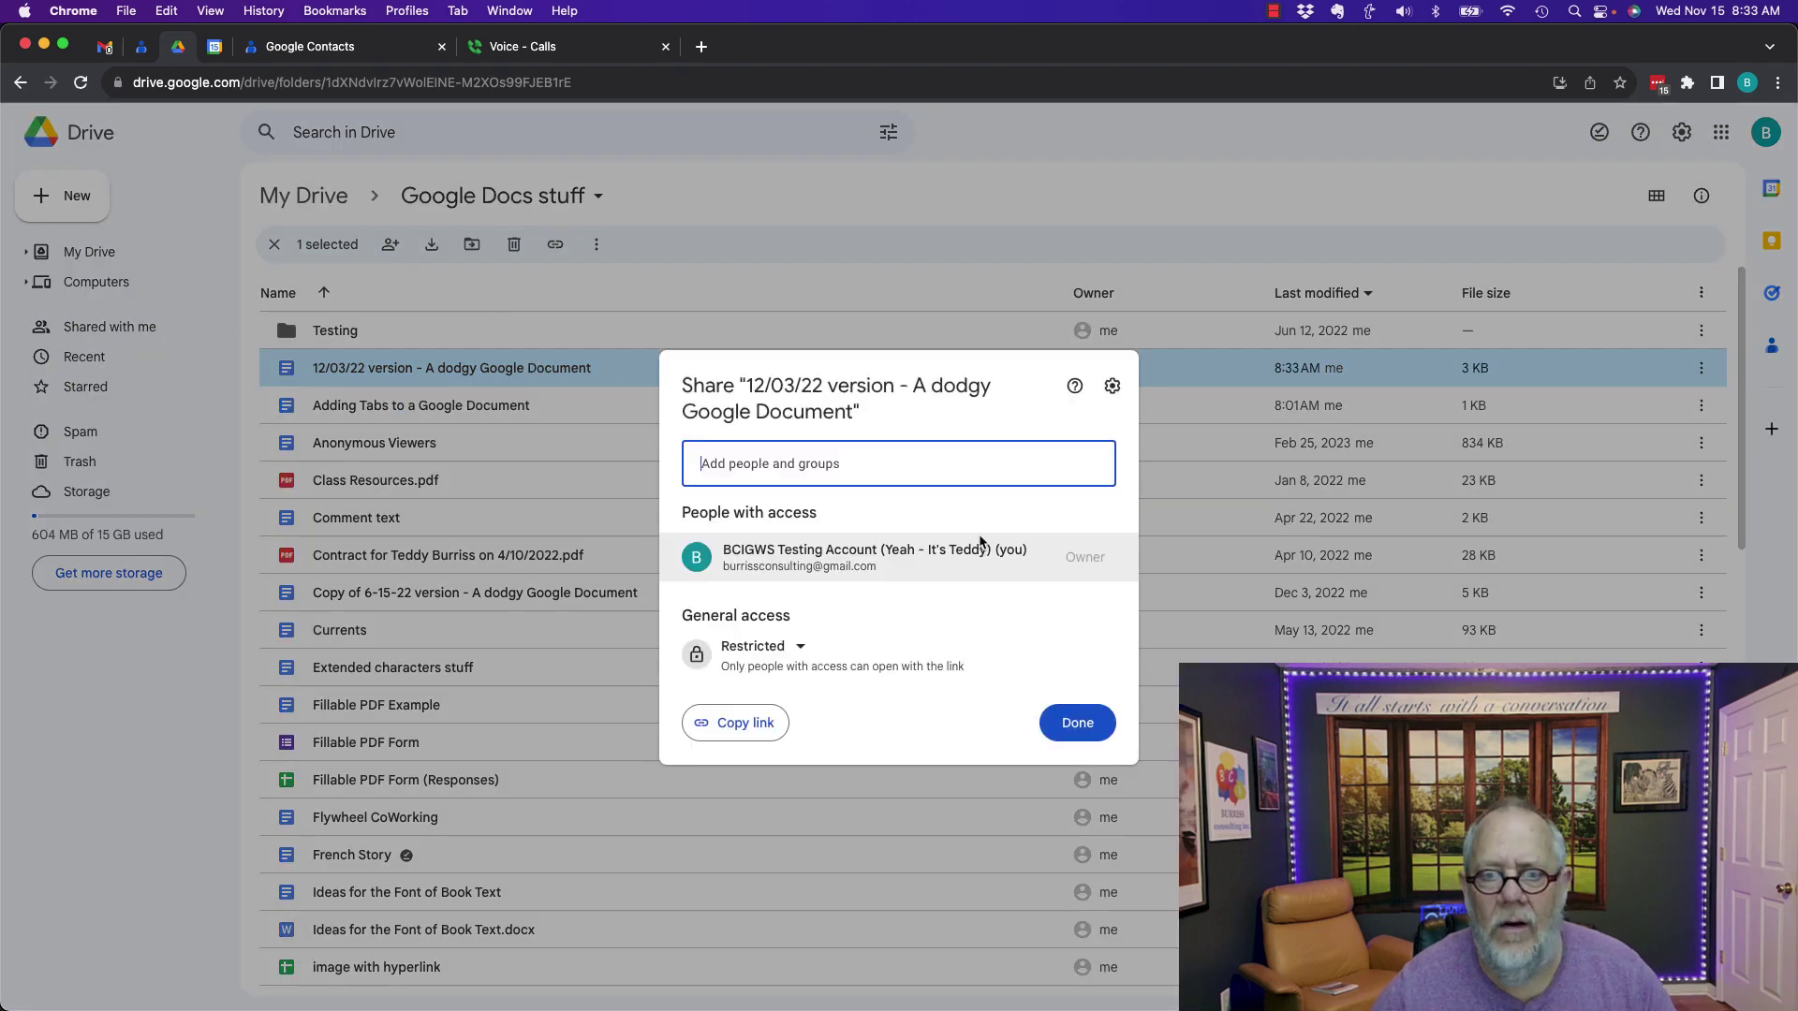
pyautogui.write('teddy Burriss')
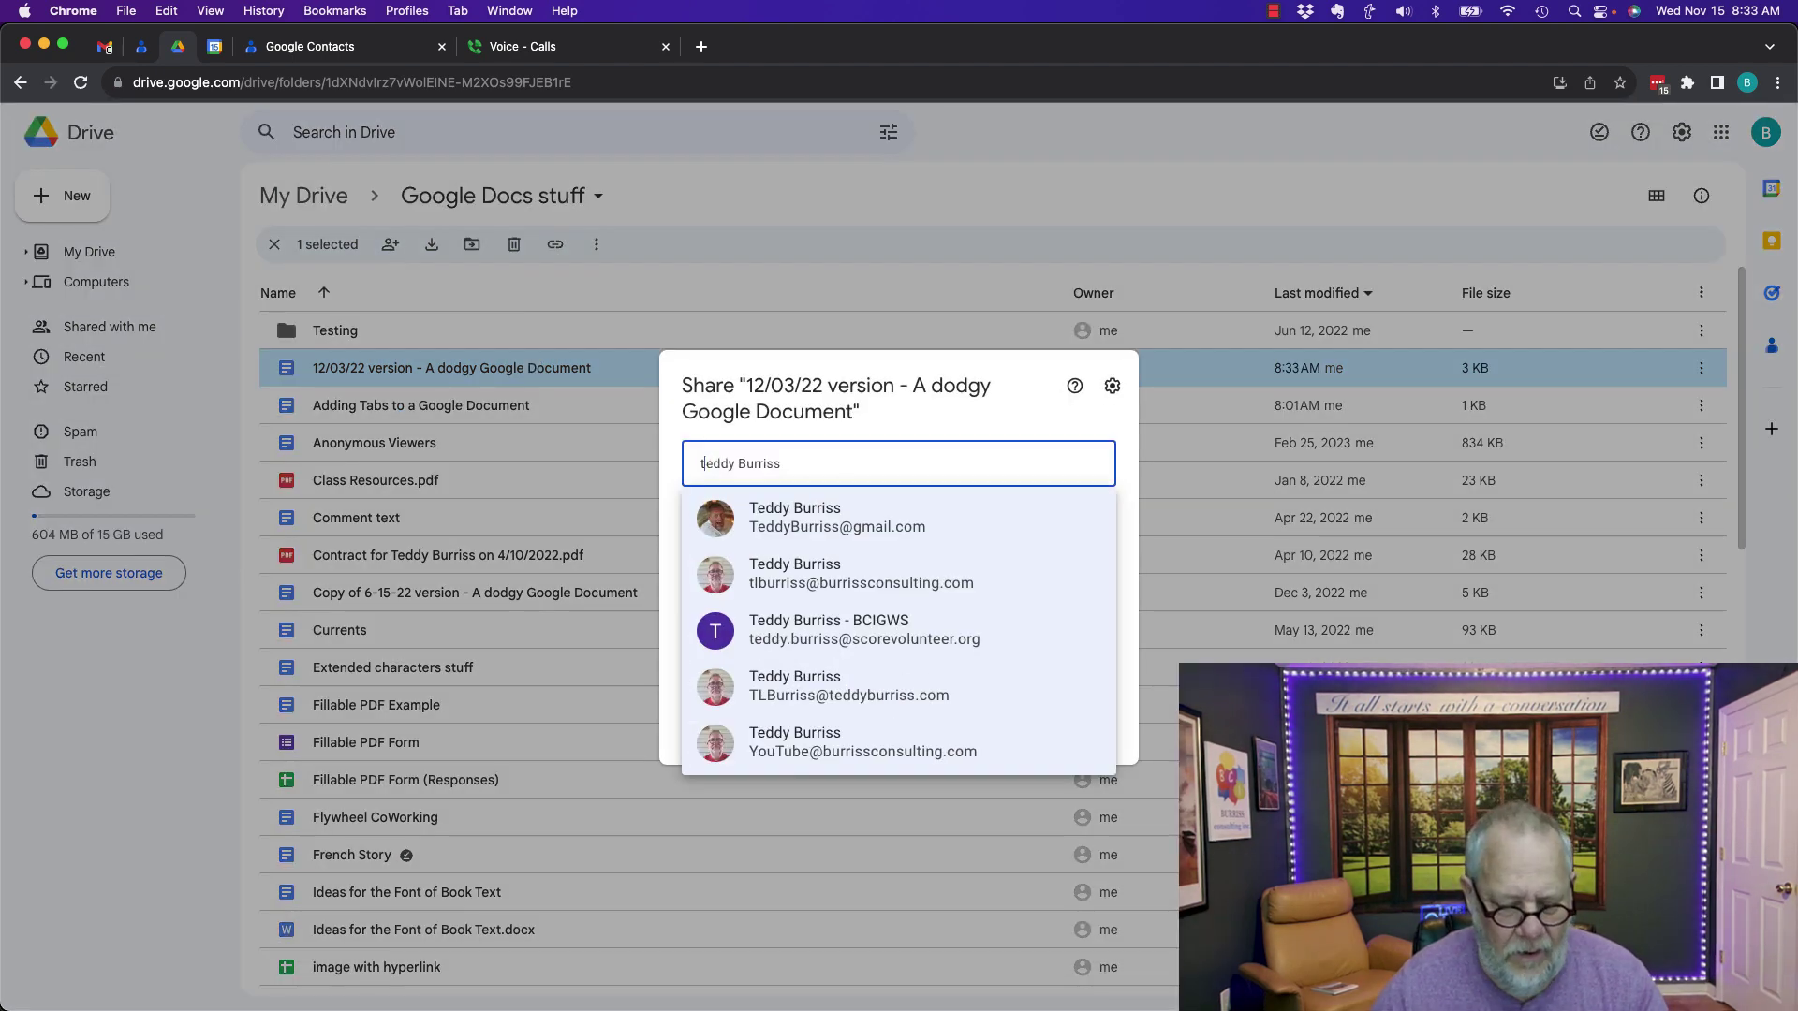
pyautogui.press('super+a')
pyautogui.write('tlb')
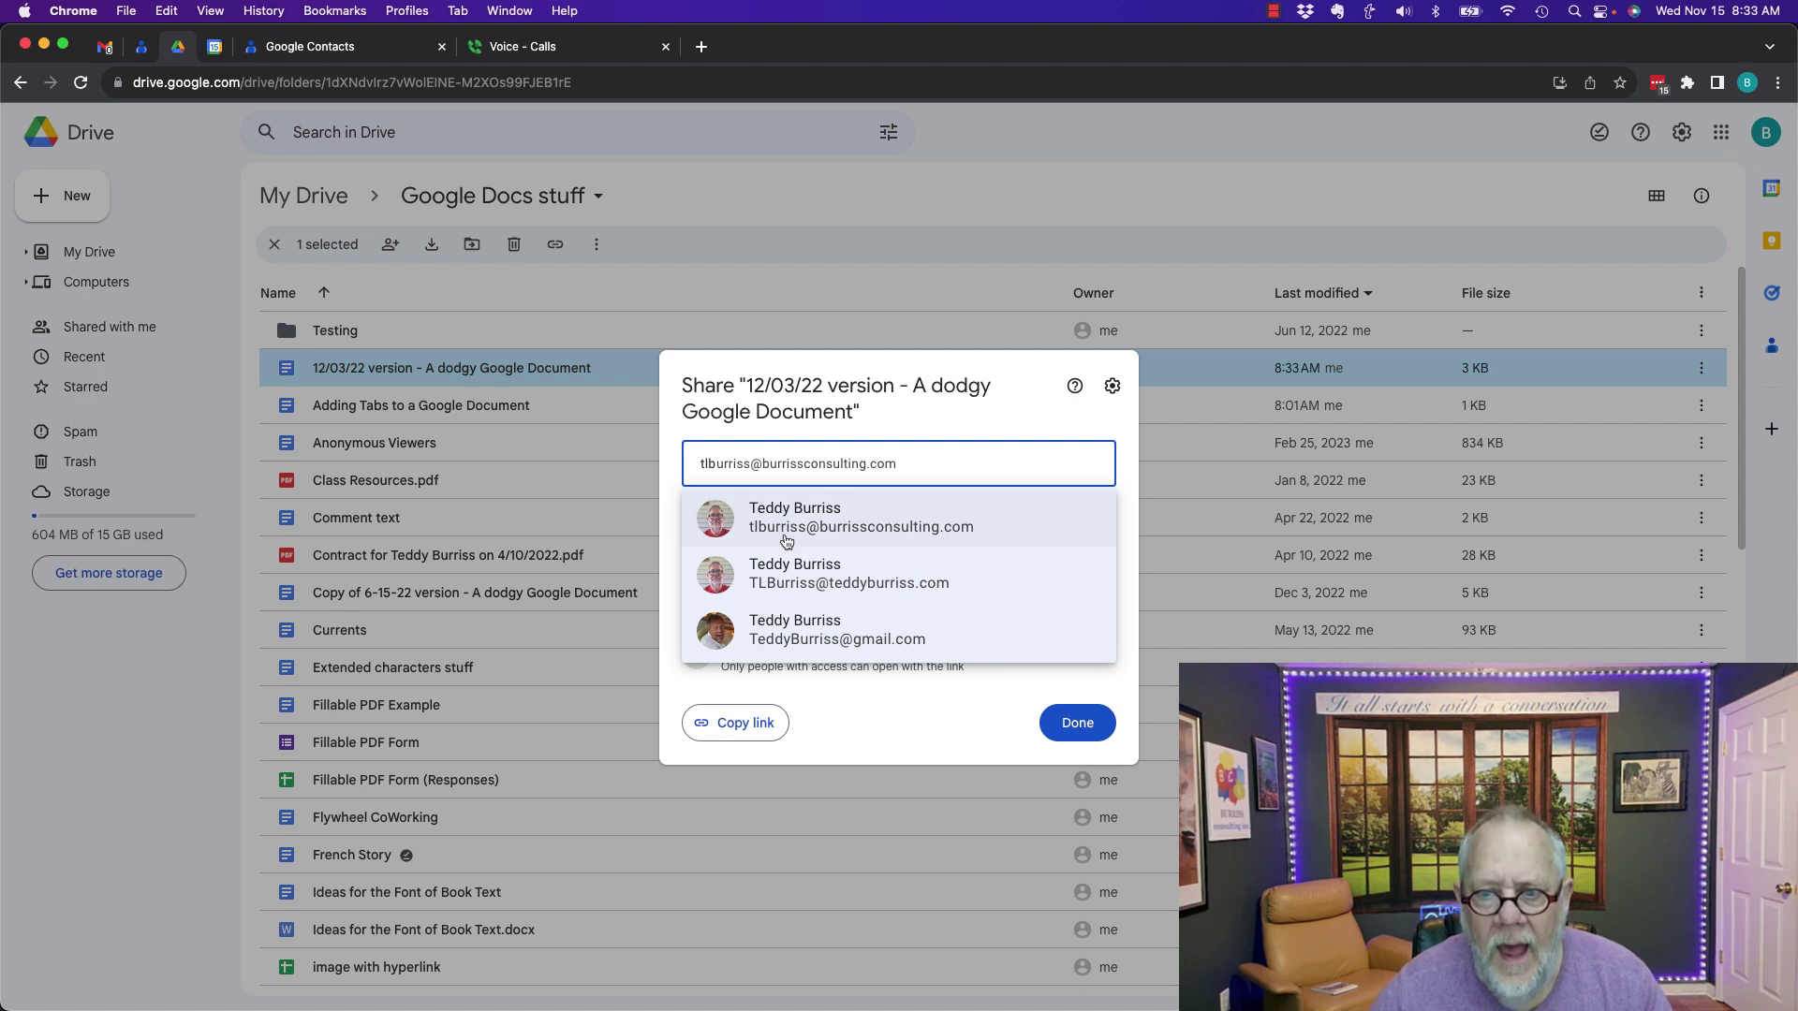
pyautogui.click(828, 529)
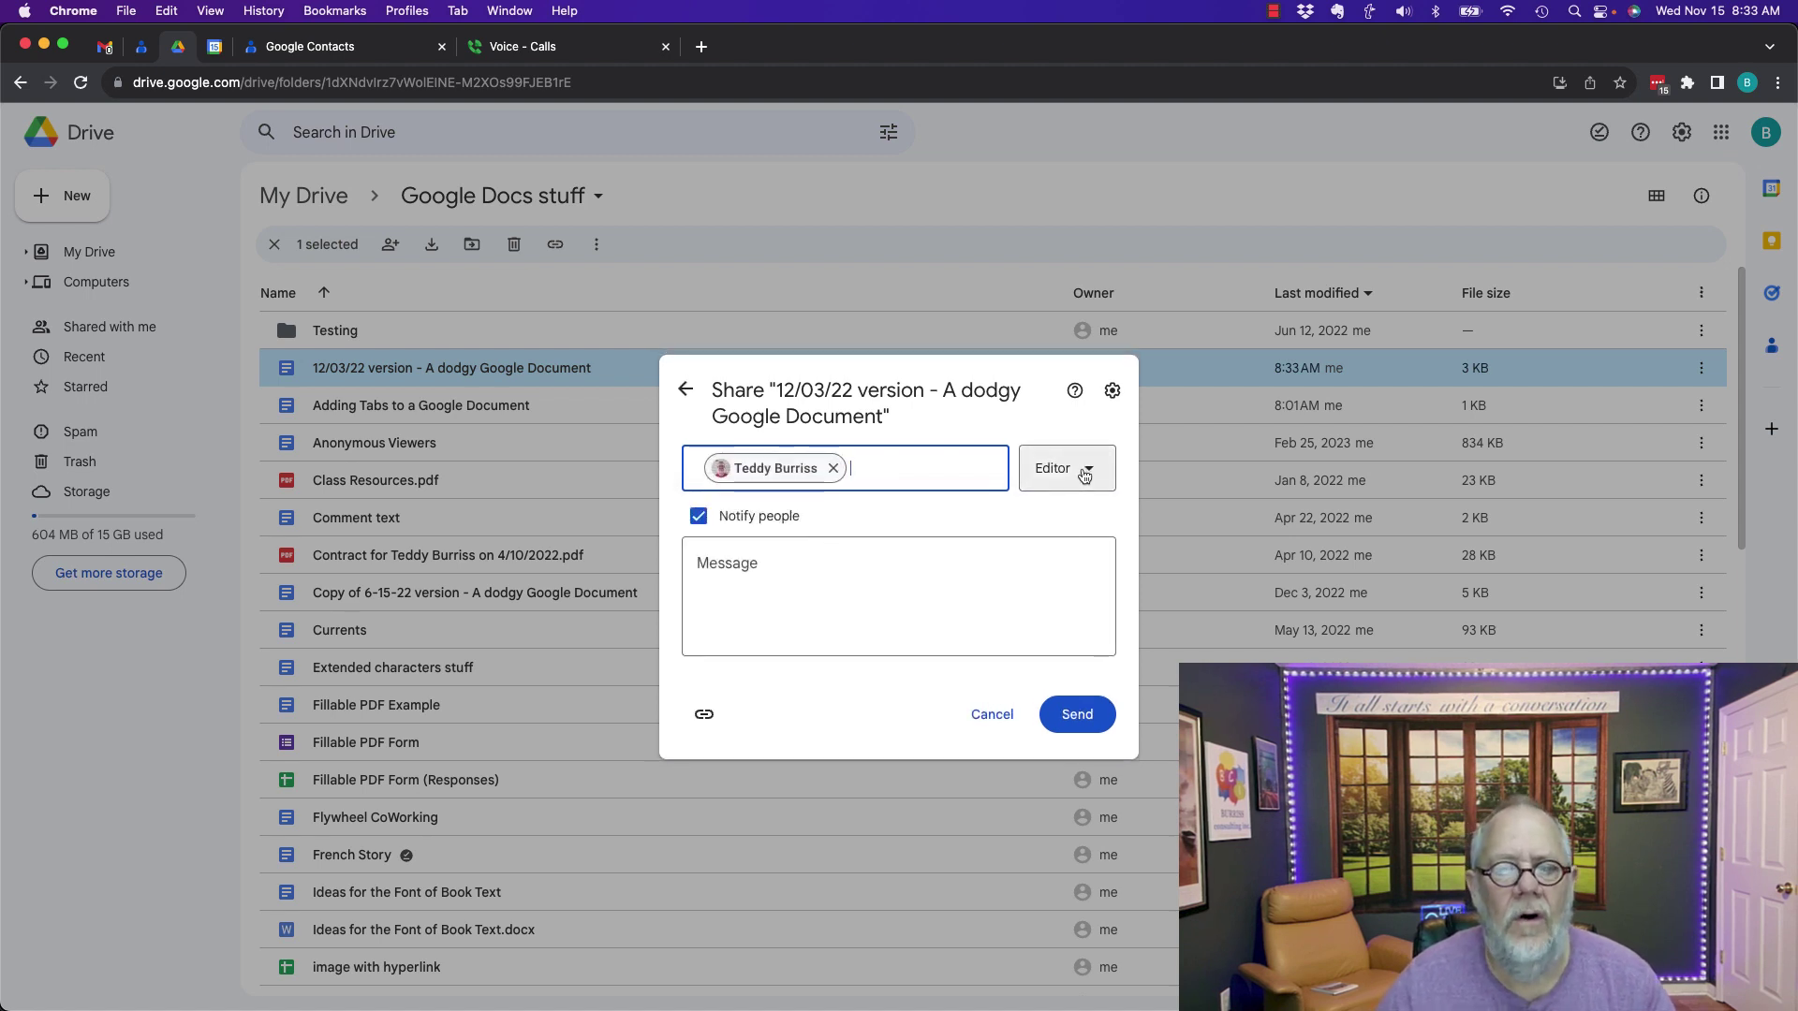
pyautogui.click(1079, 719)
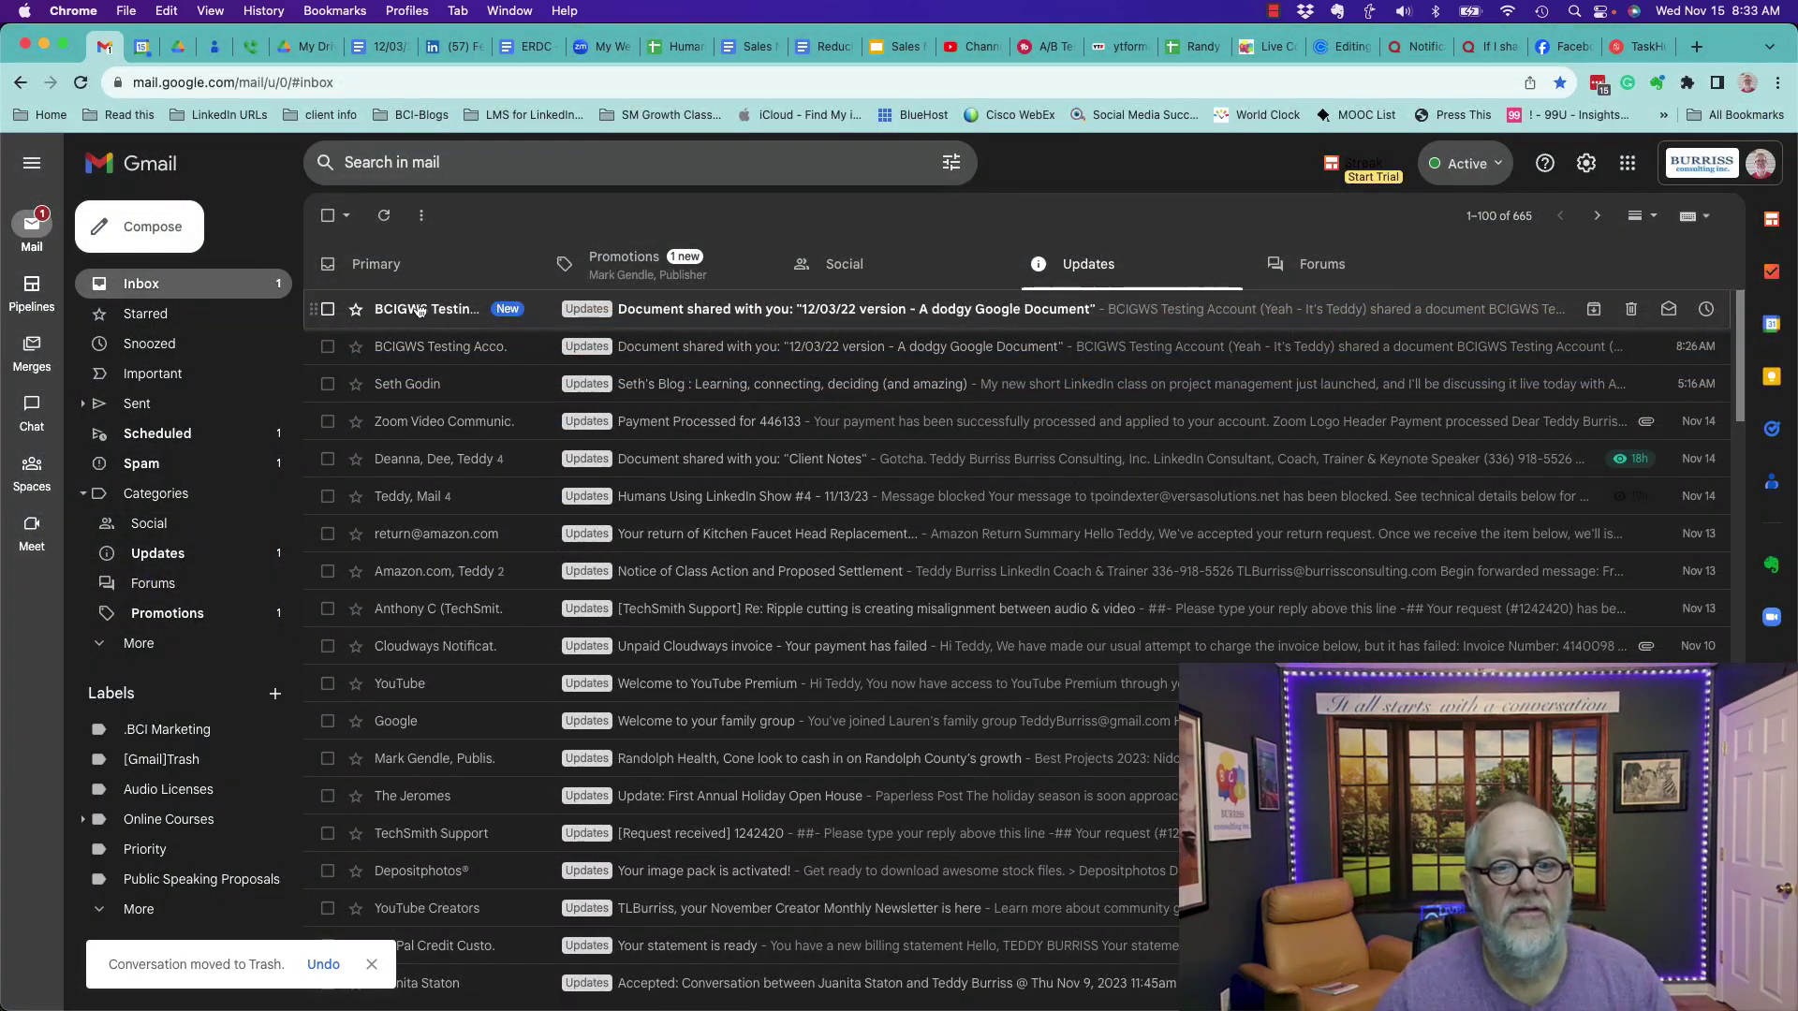
# Open the 'Document shared with you' email and launch the 12/03/22 version document from it
pyautogui.click(417, 309)
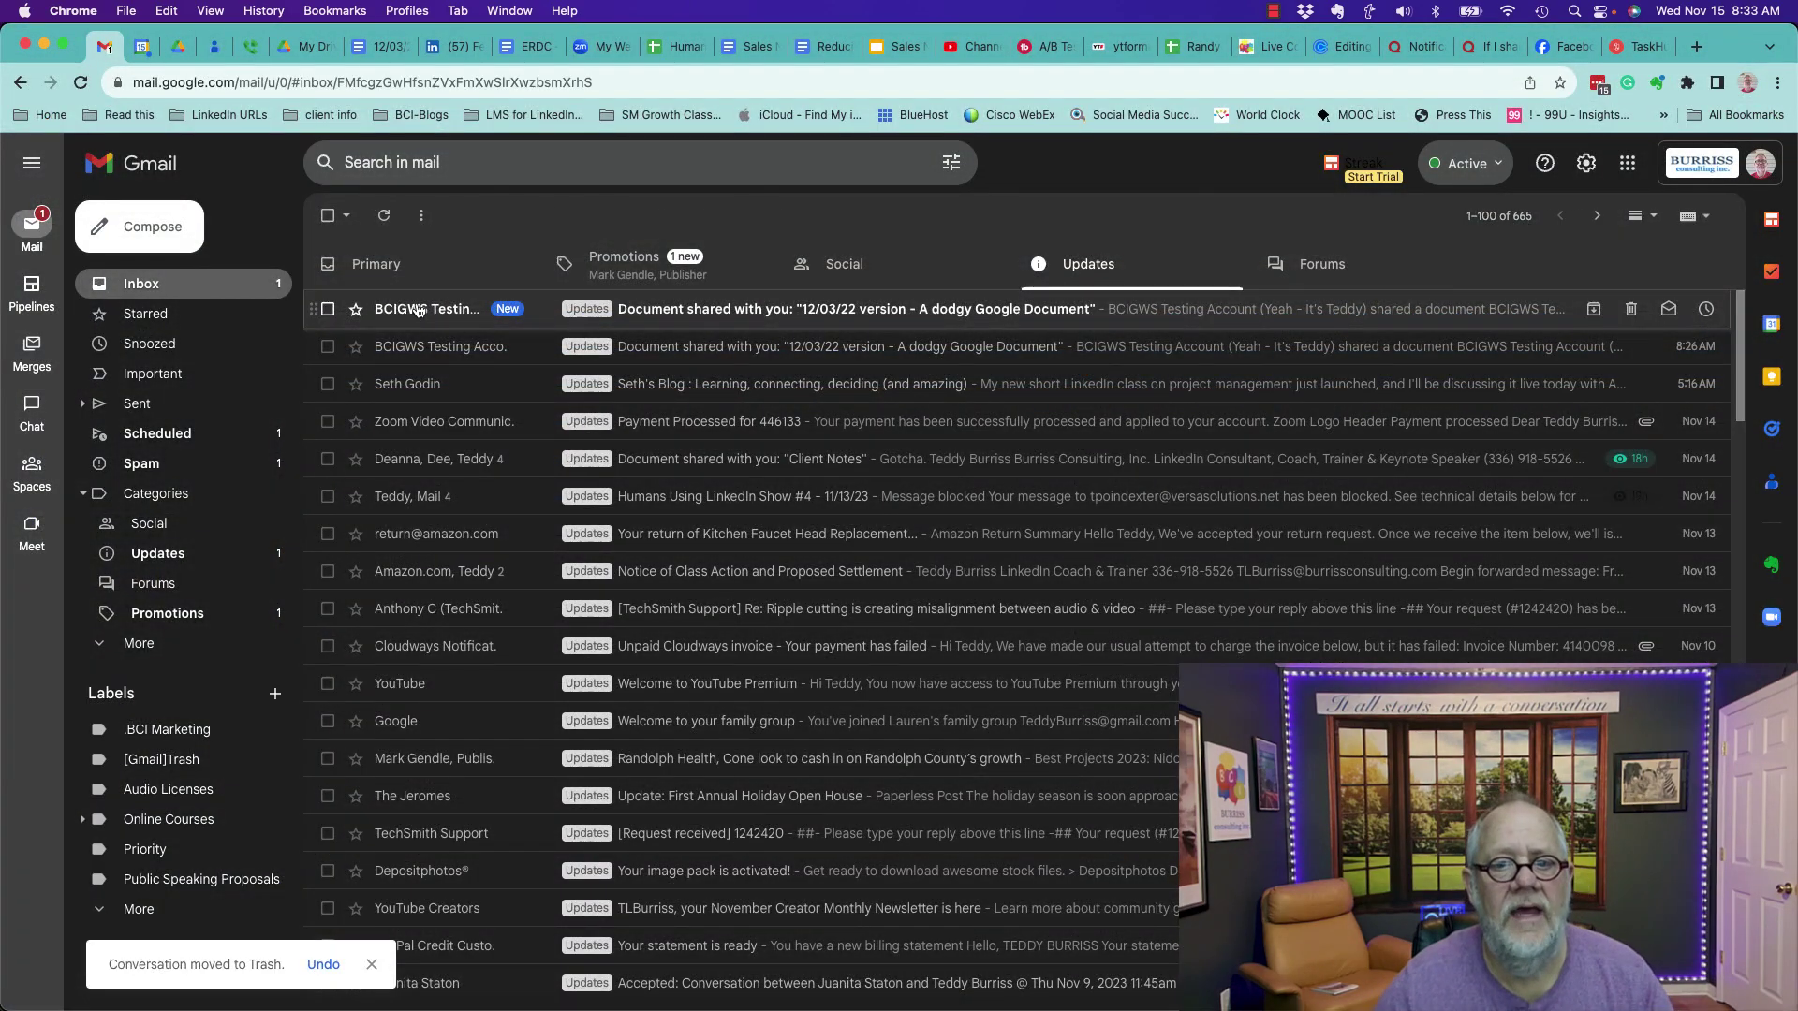
pyautogui.moveTo(789, 422); pyautogui.dragTo(908, 422)
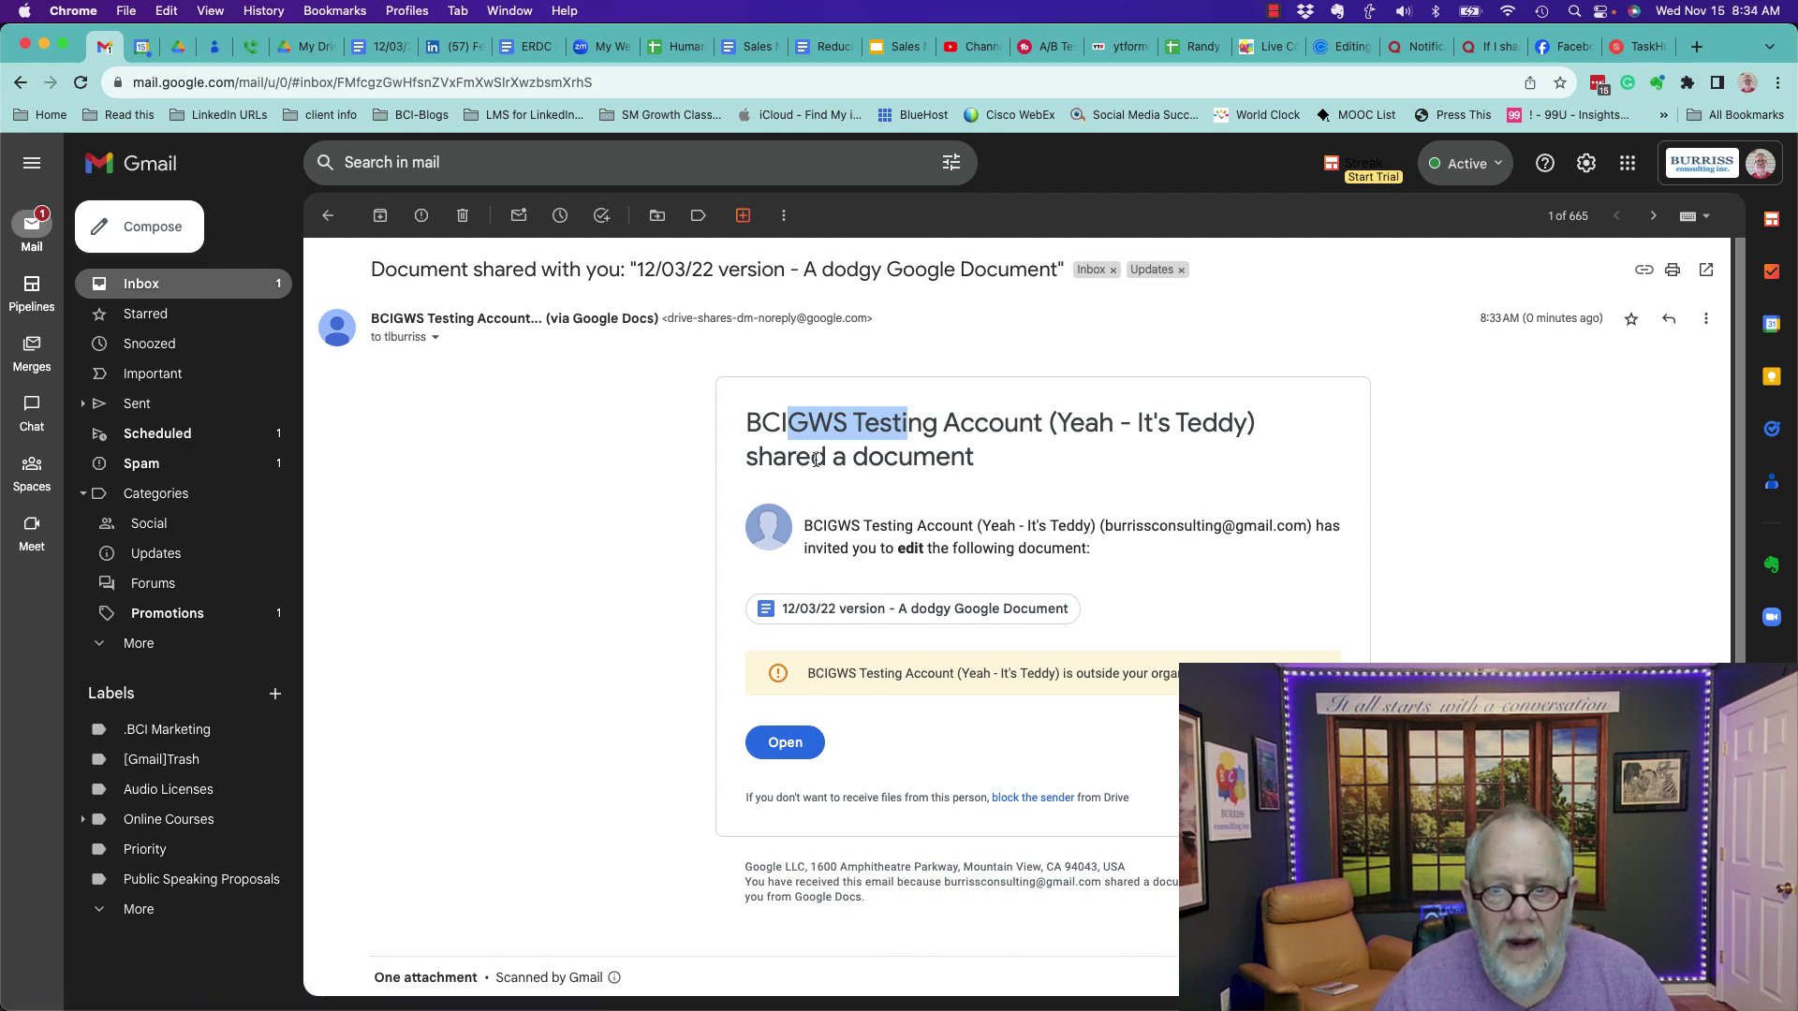
pyautogui.moveTo(811, 457); pyautogui.dragTo(980, 459)
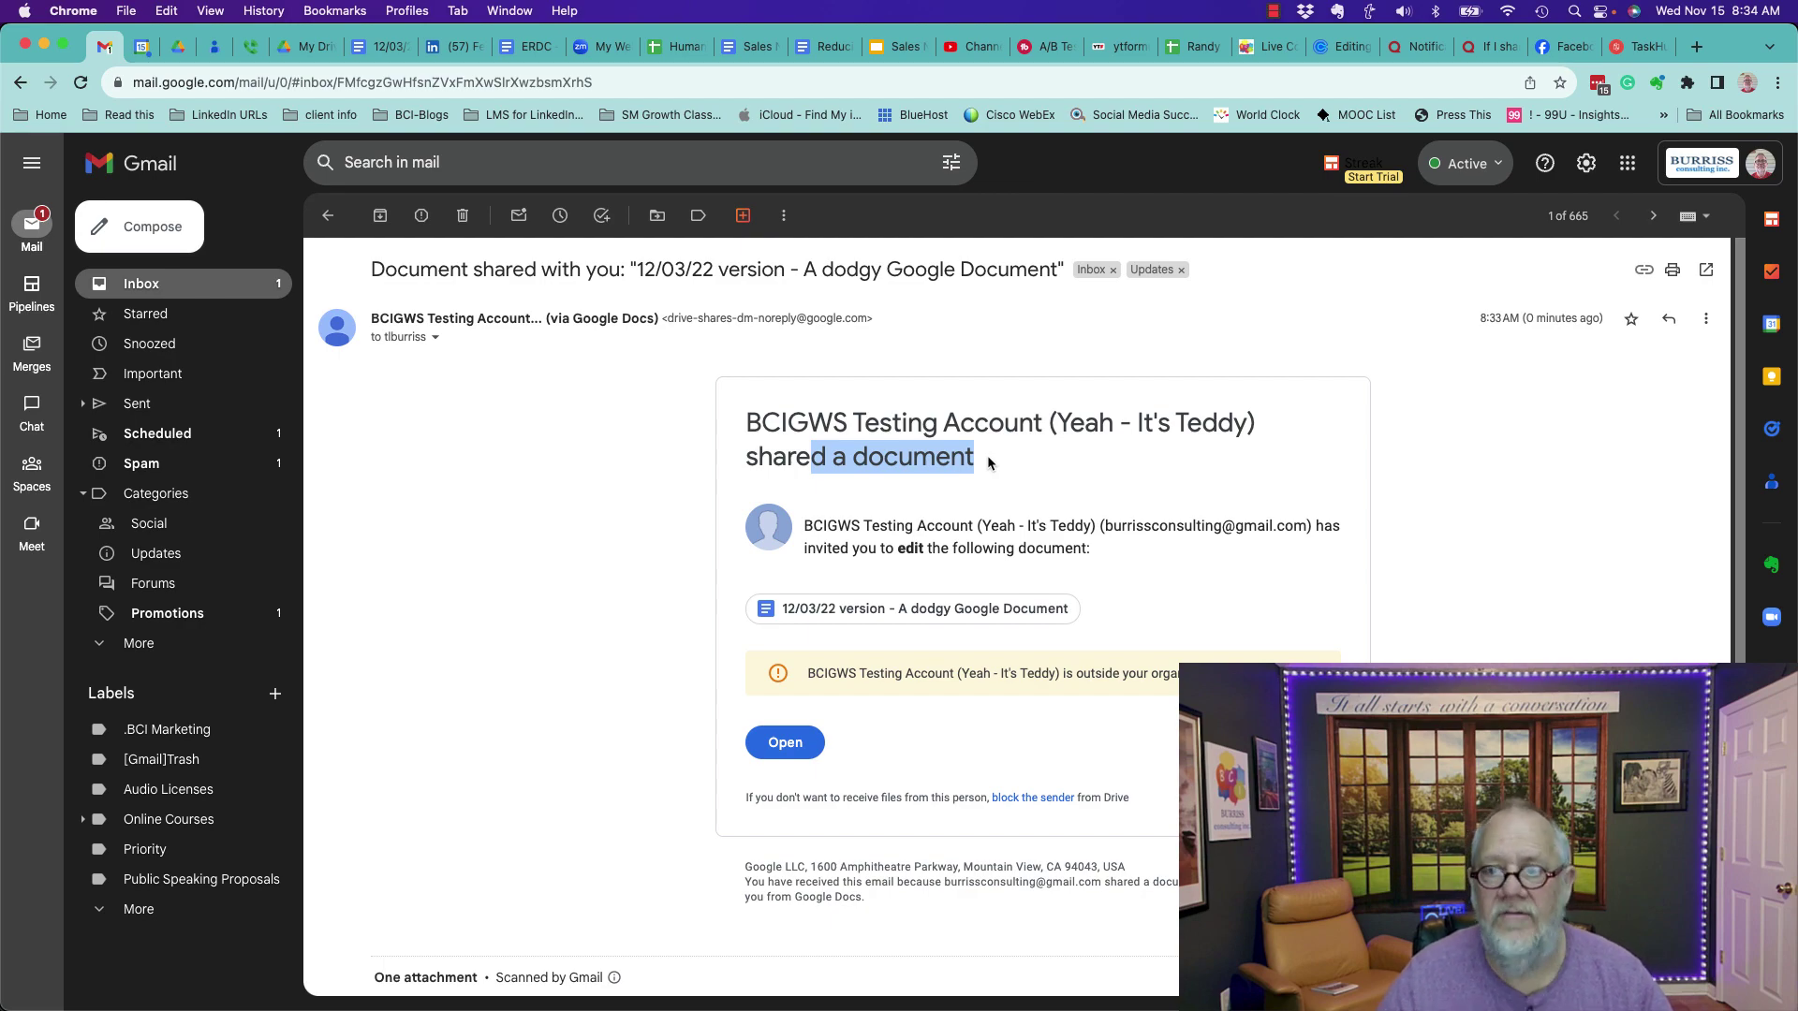
pyautogui.click(784, 742)
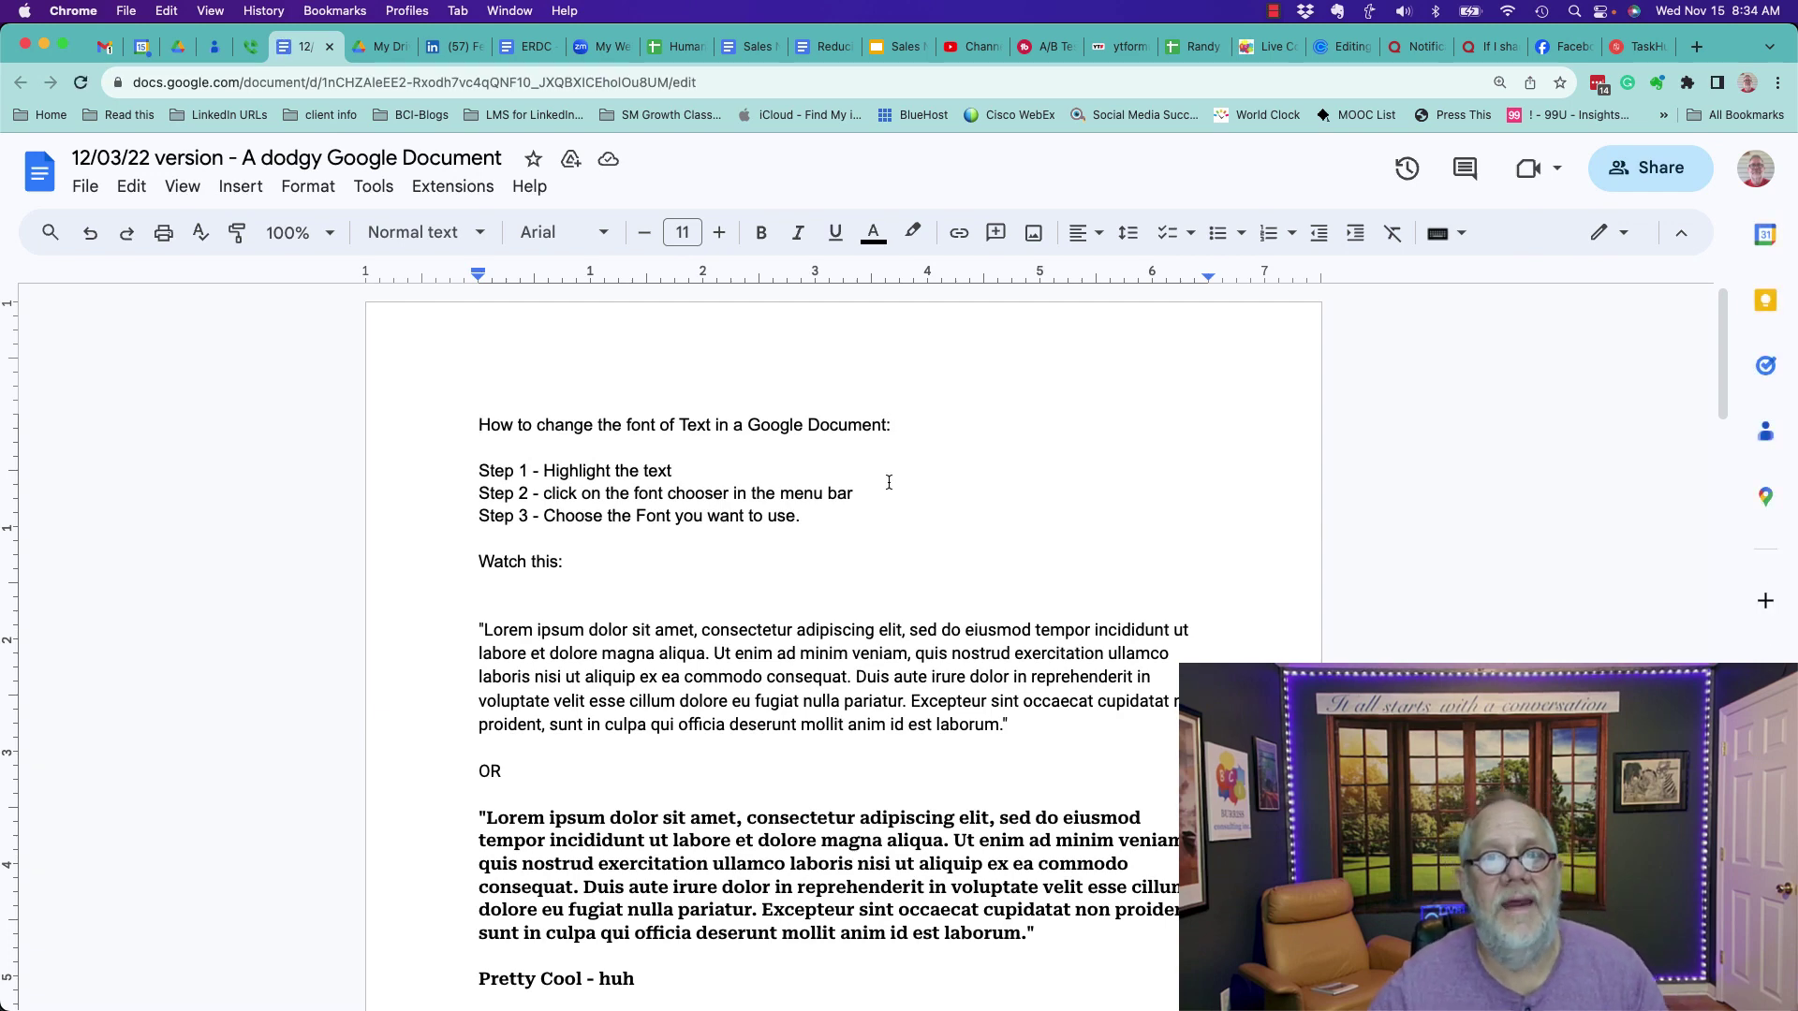
pyautogui.click(1618, 178)
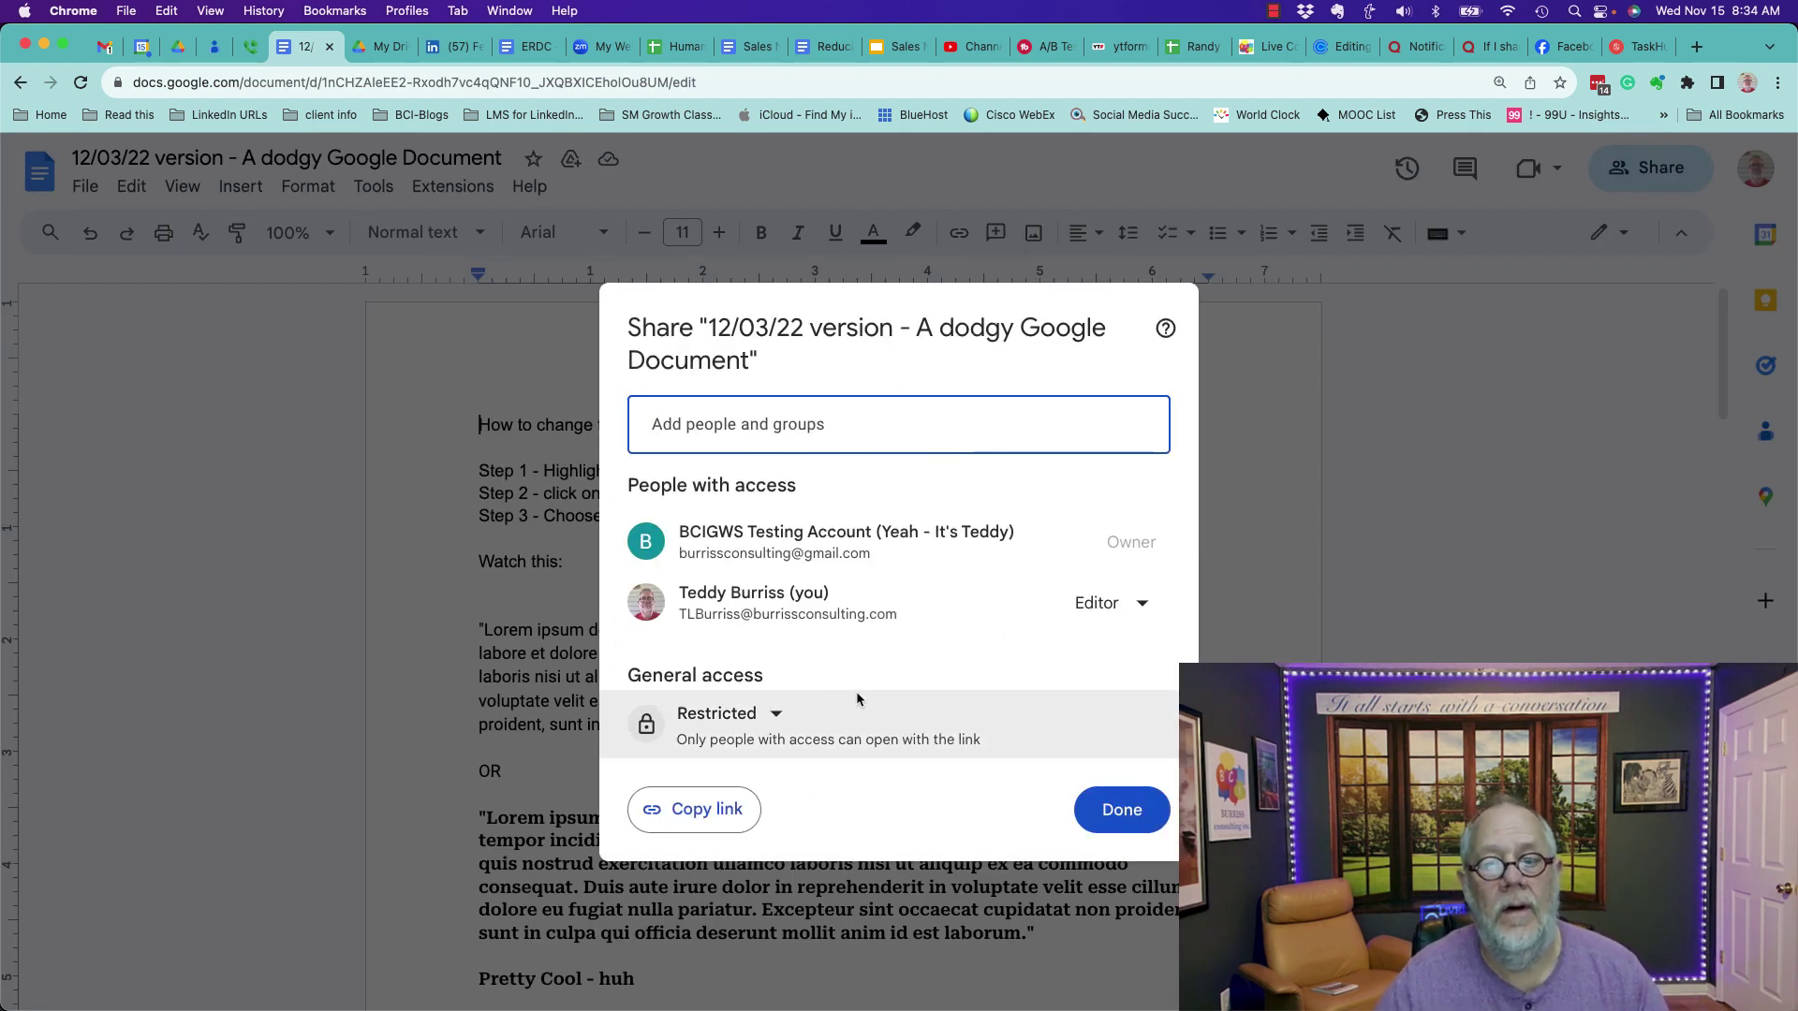
pyautogui.moveTo(791, 545)
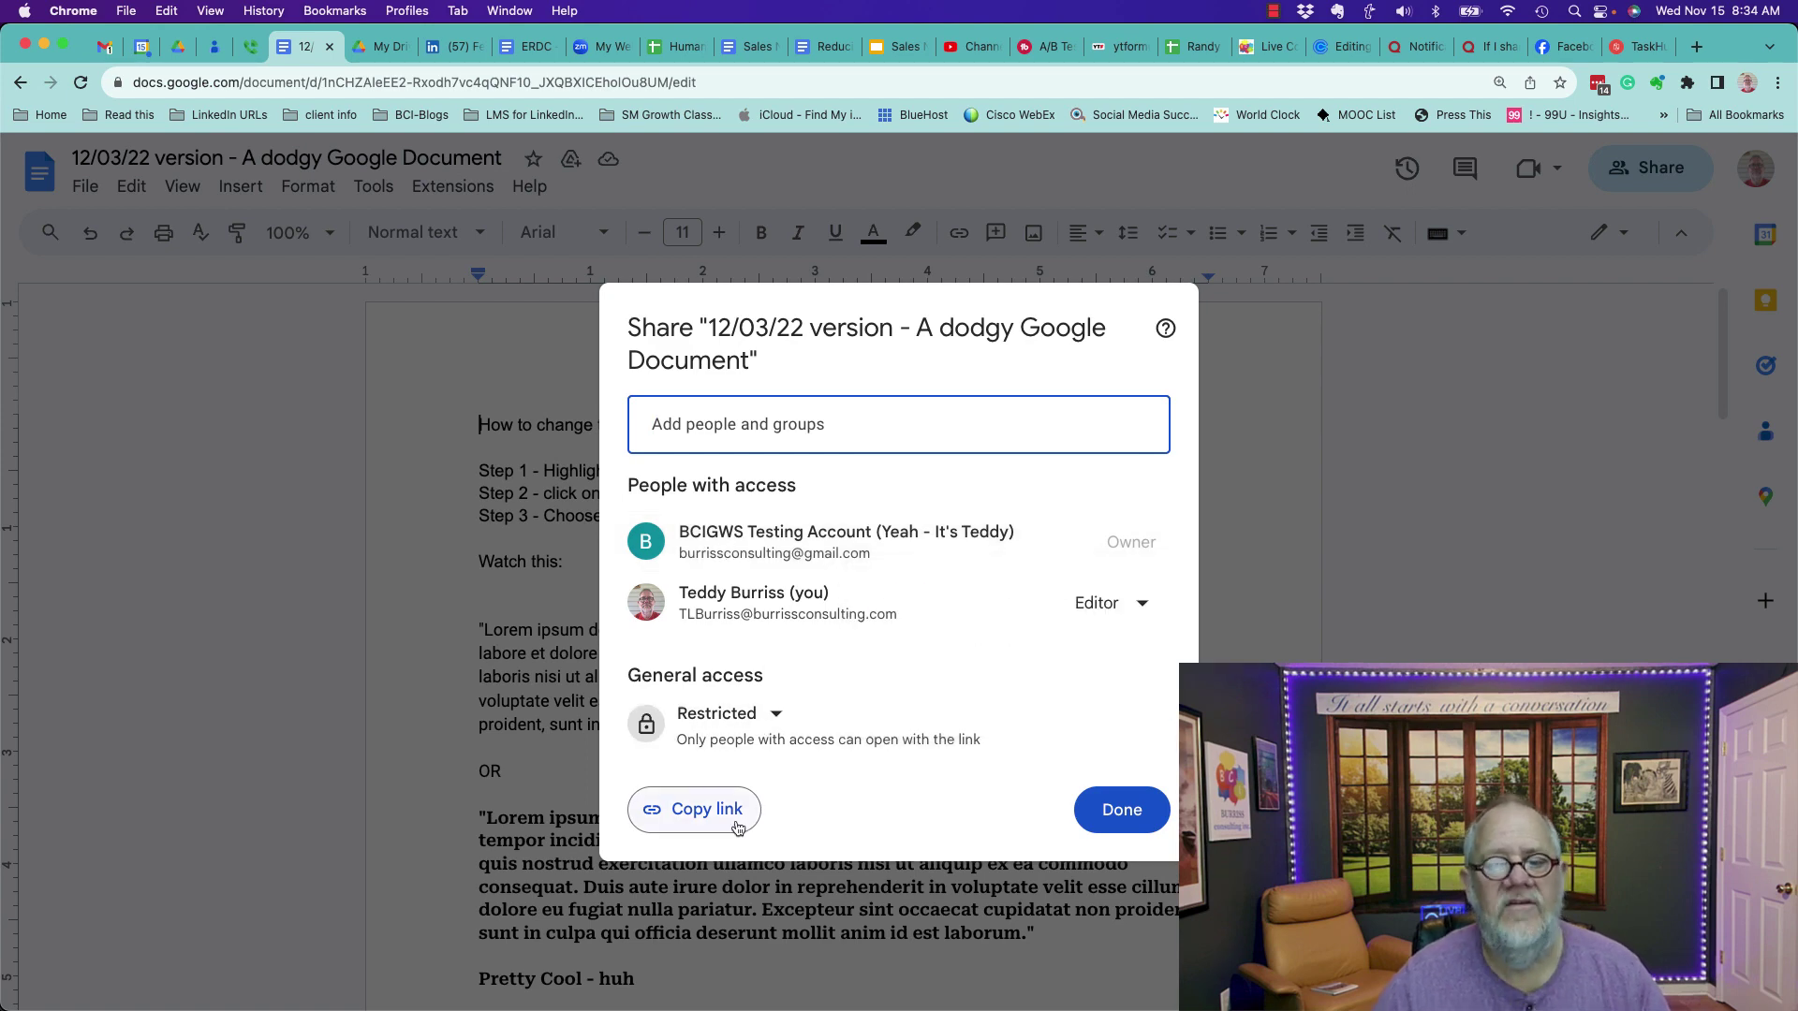
pyautogui.click(1138, 614)
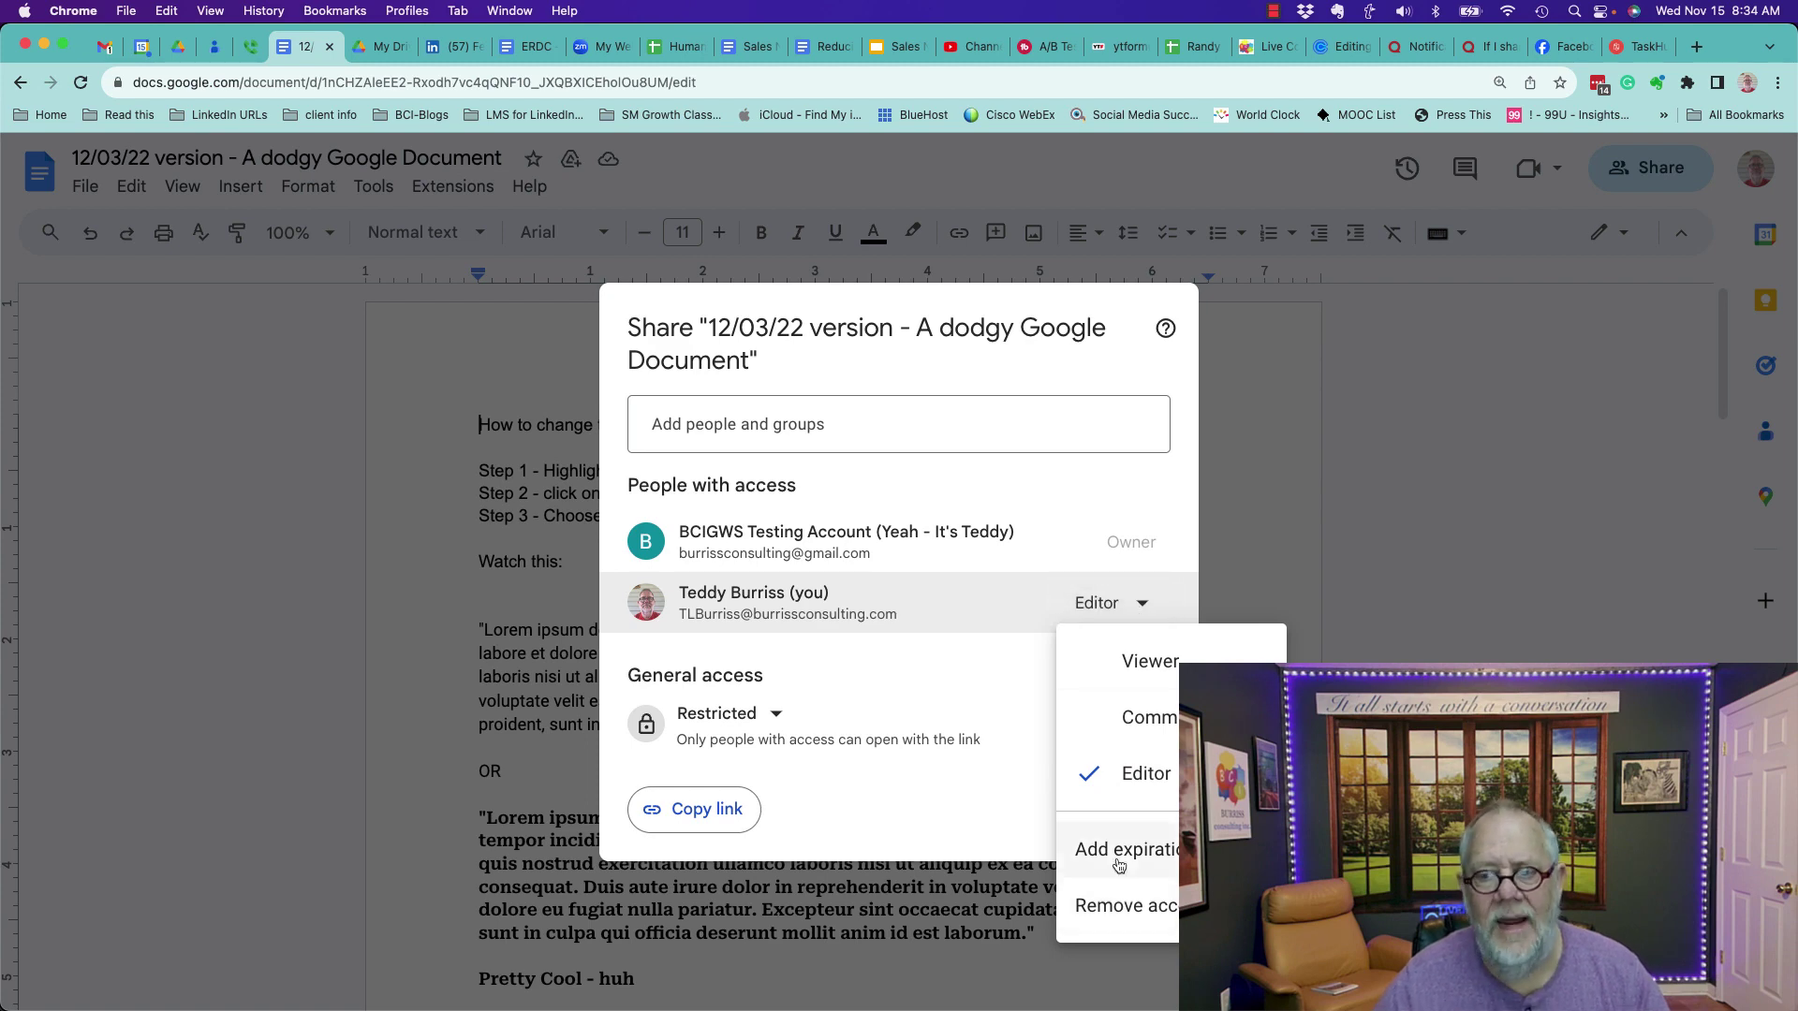
pyautogui.click(870, 824)
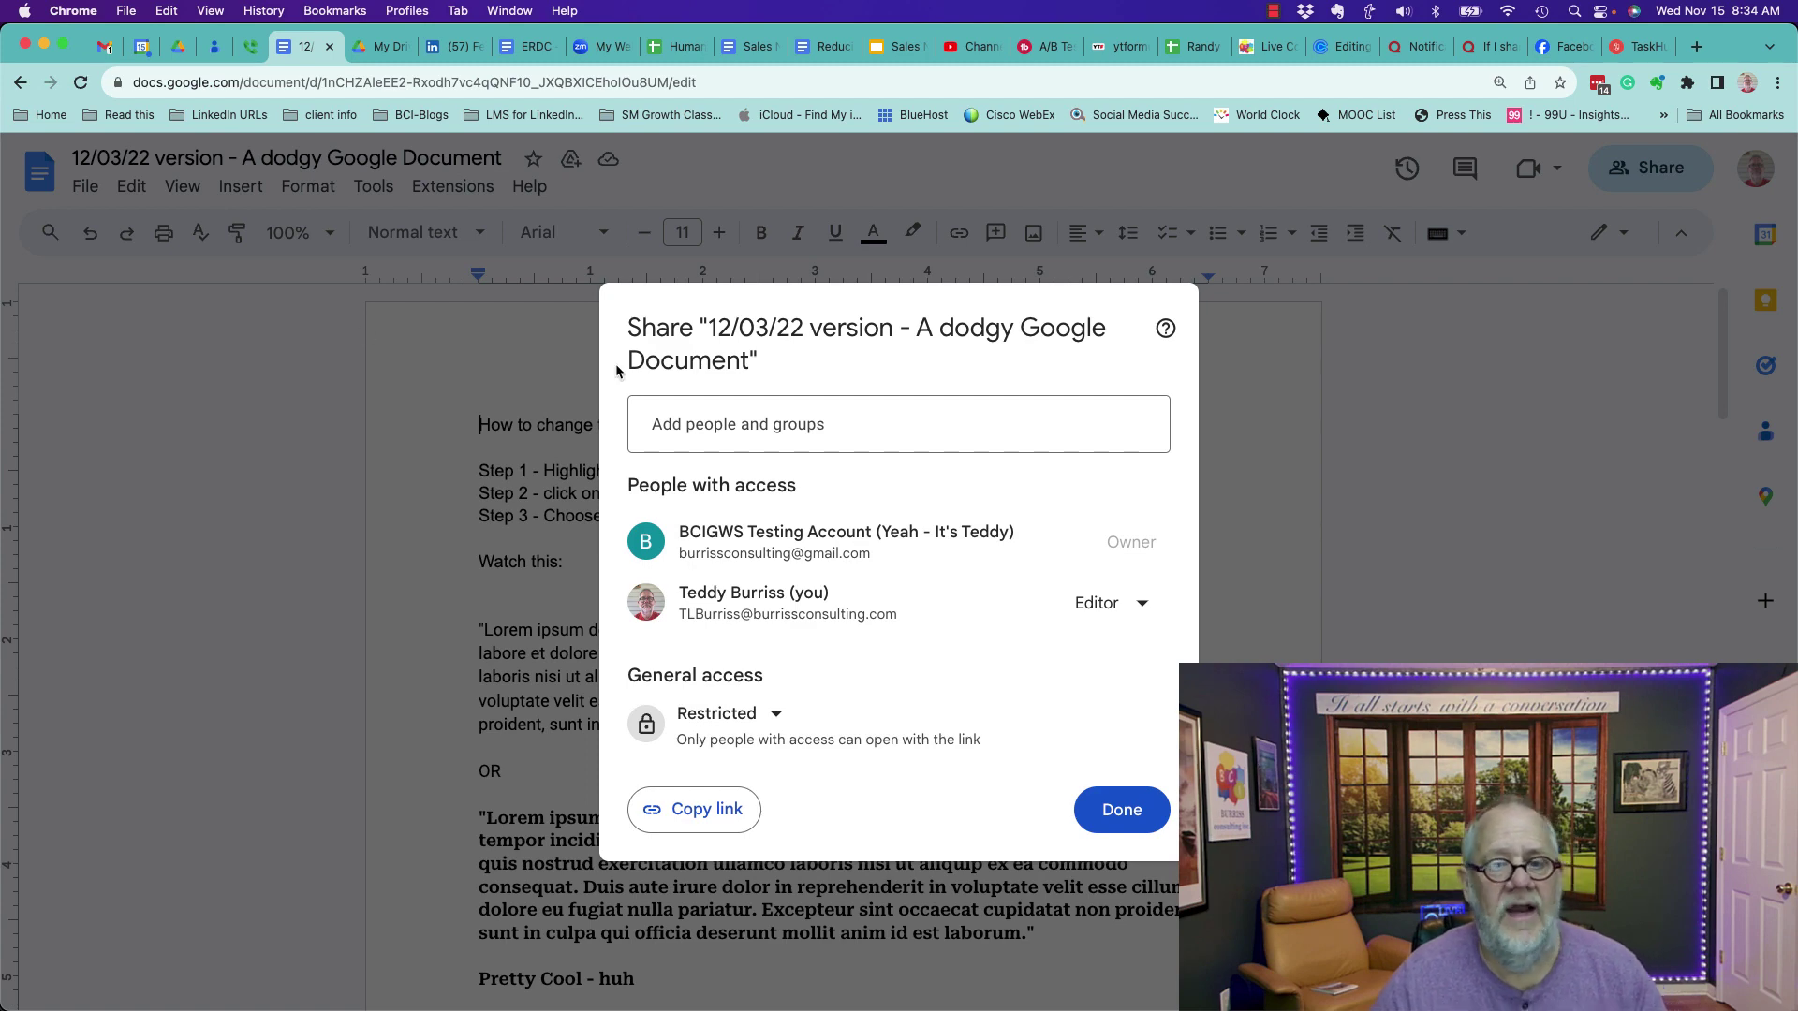
pyautogui.click(1111, 808)
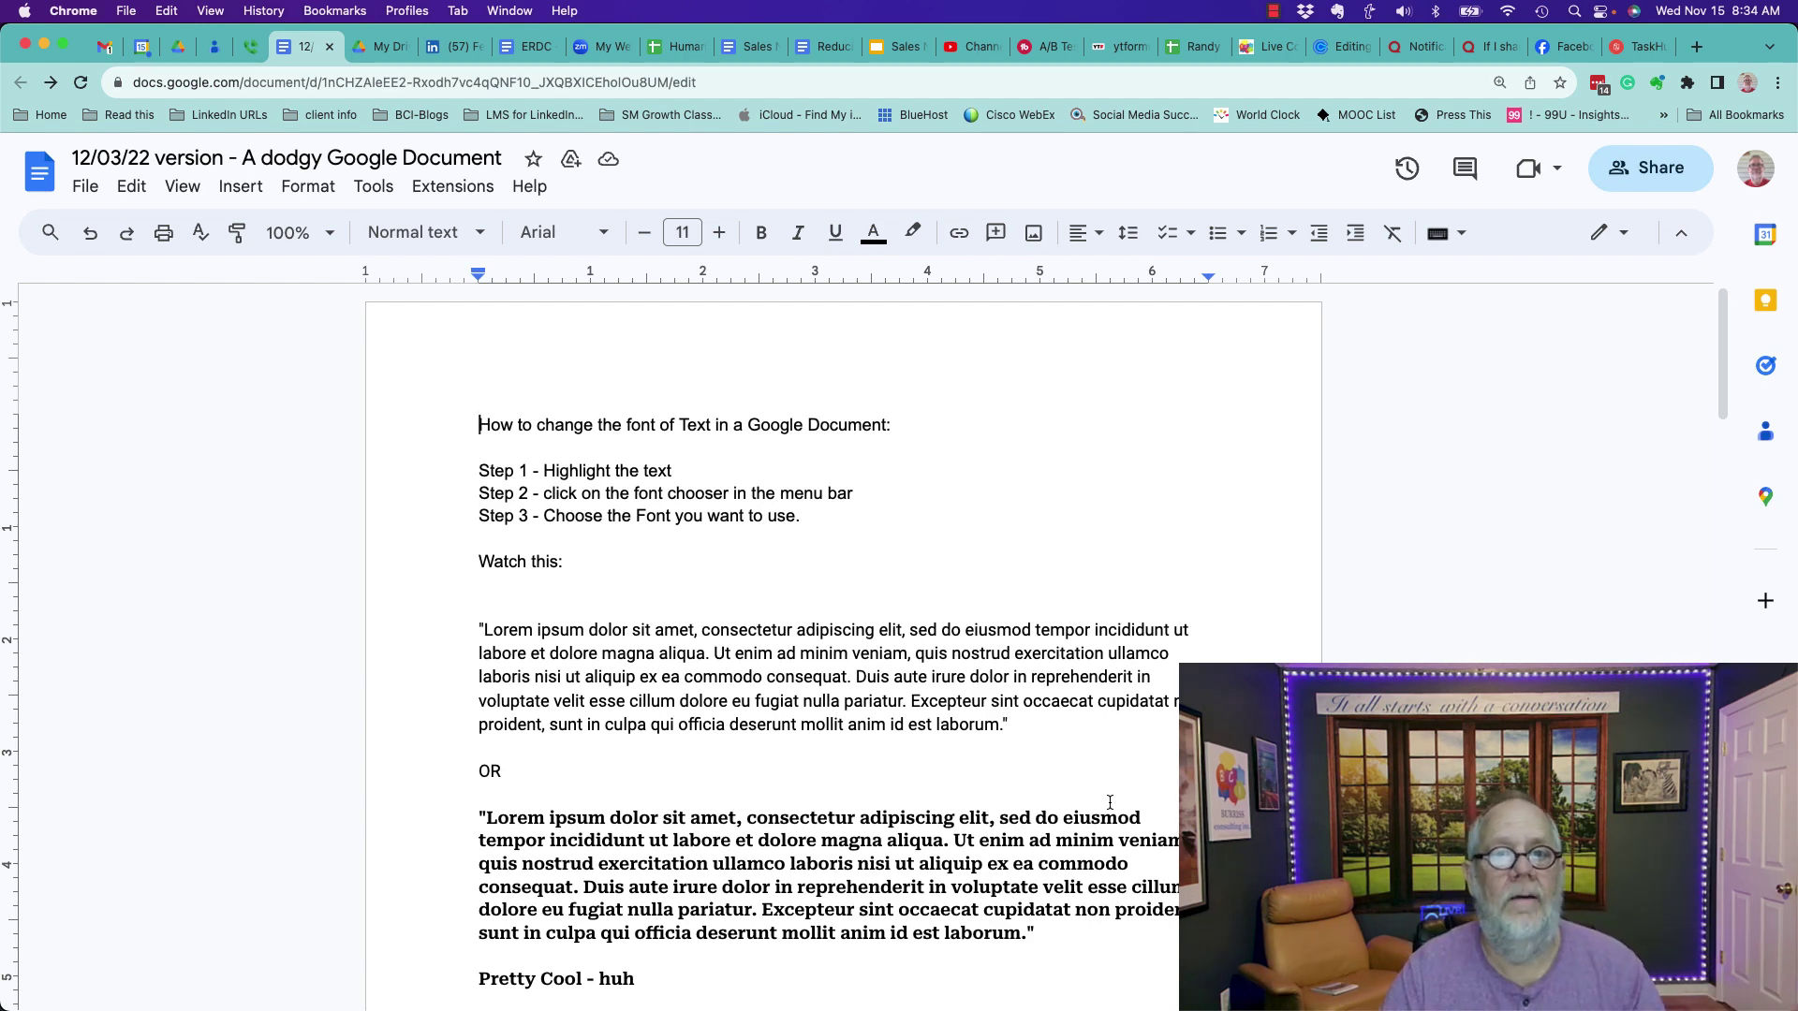
# Close the document tab and switch to the owner's Chrome profile
pyautogui.click(328, 45)
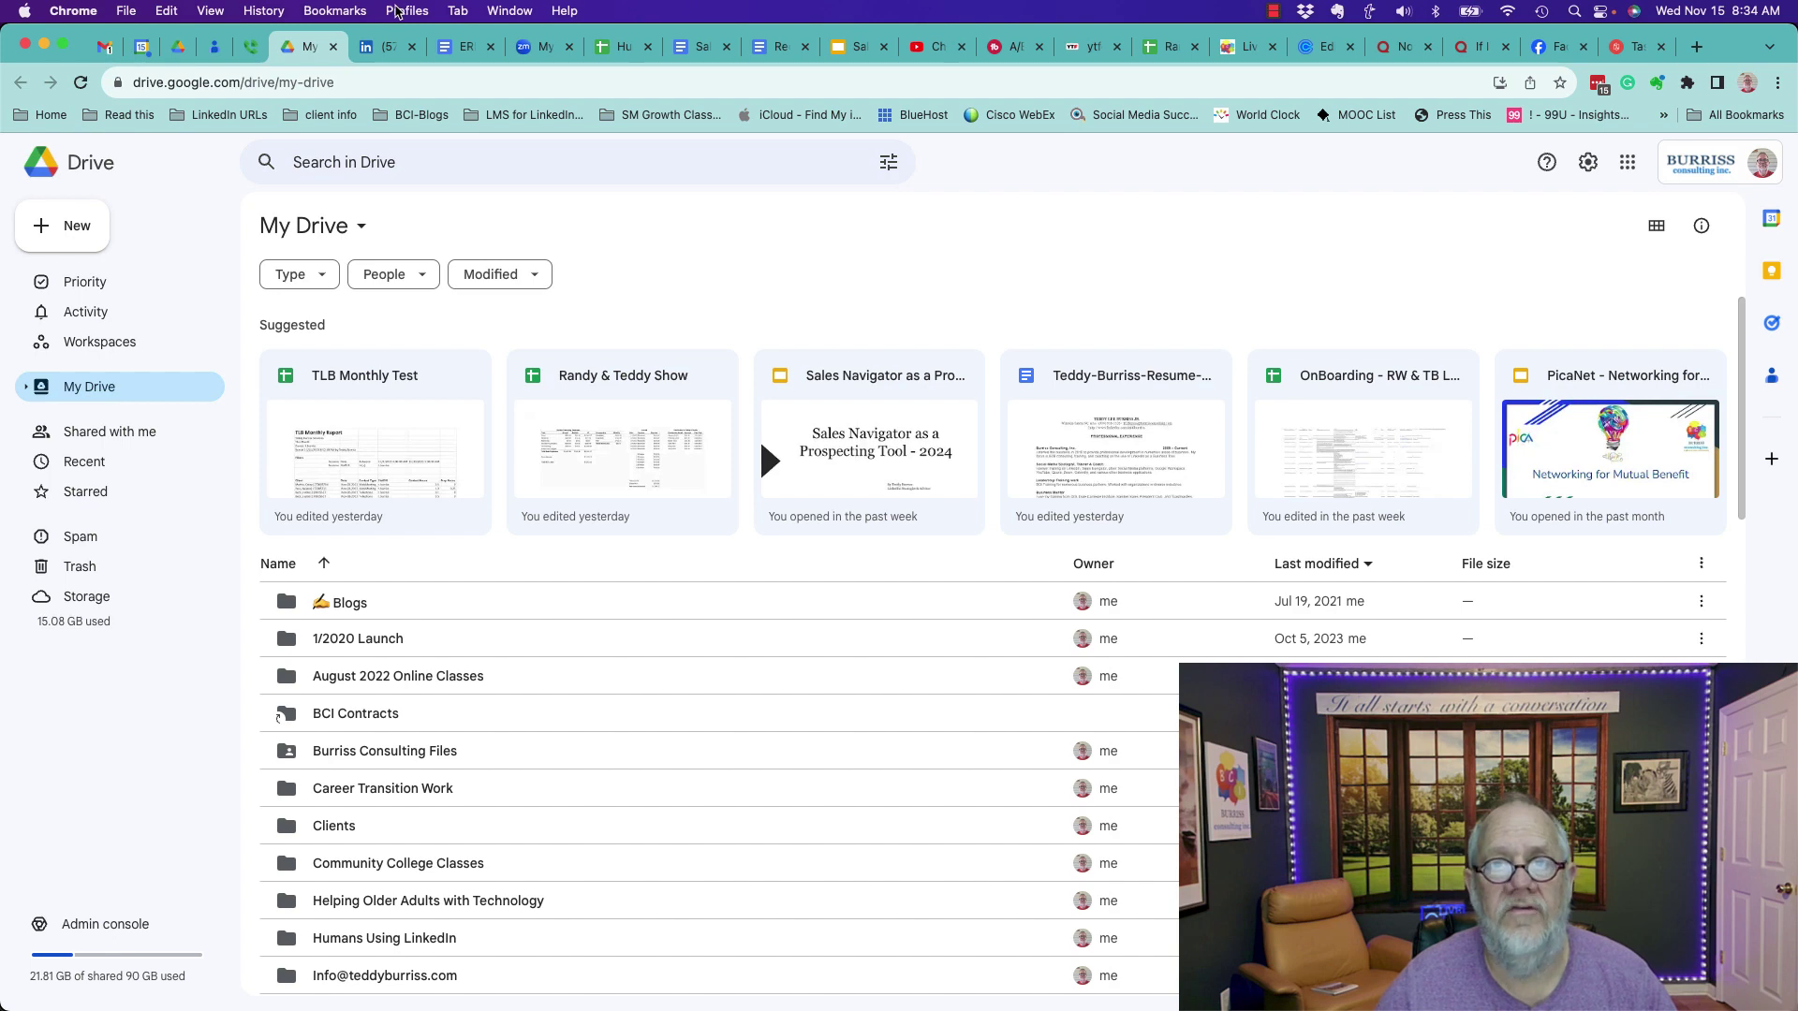
pyautogui.click(397, 11)
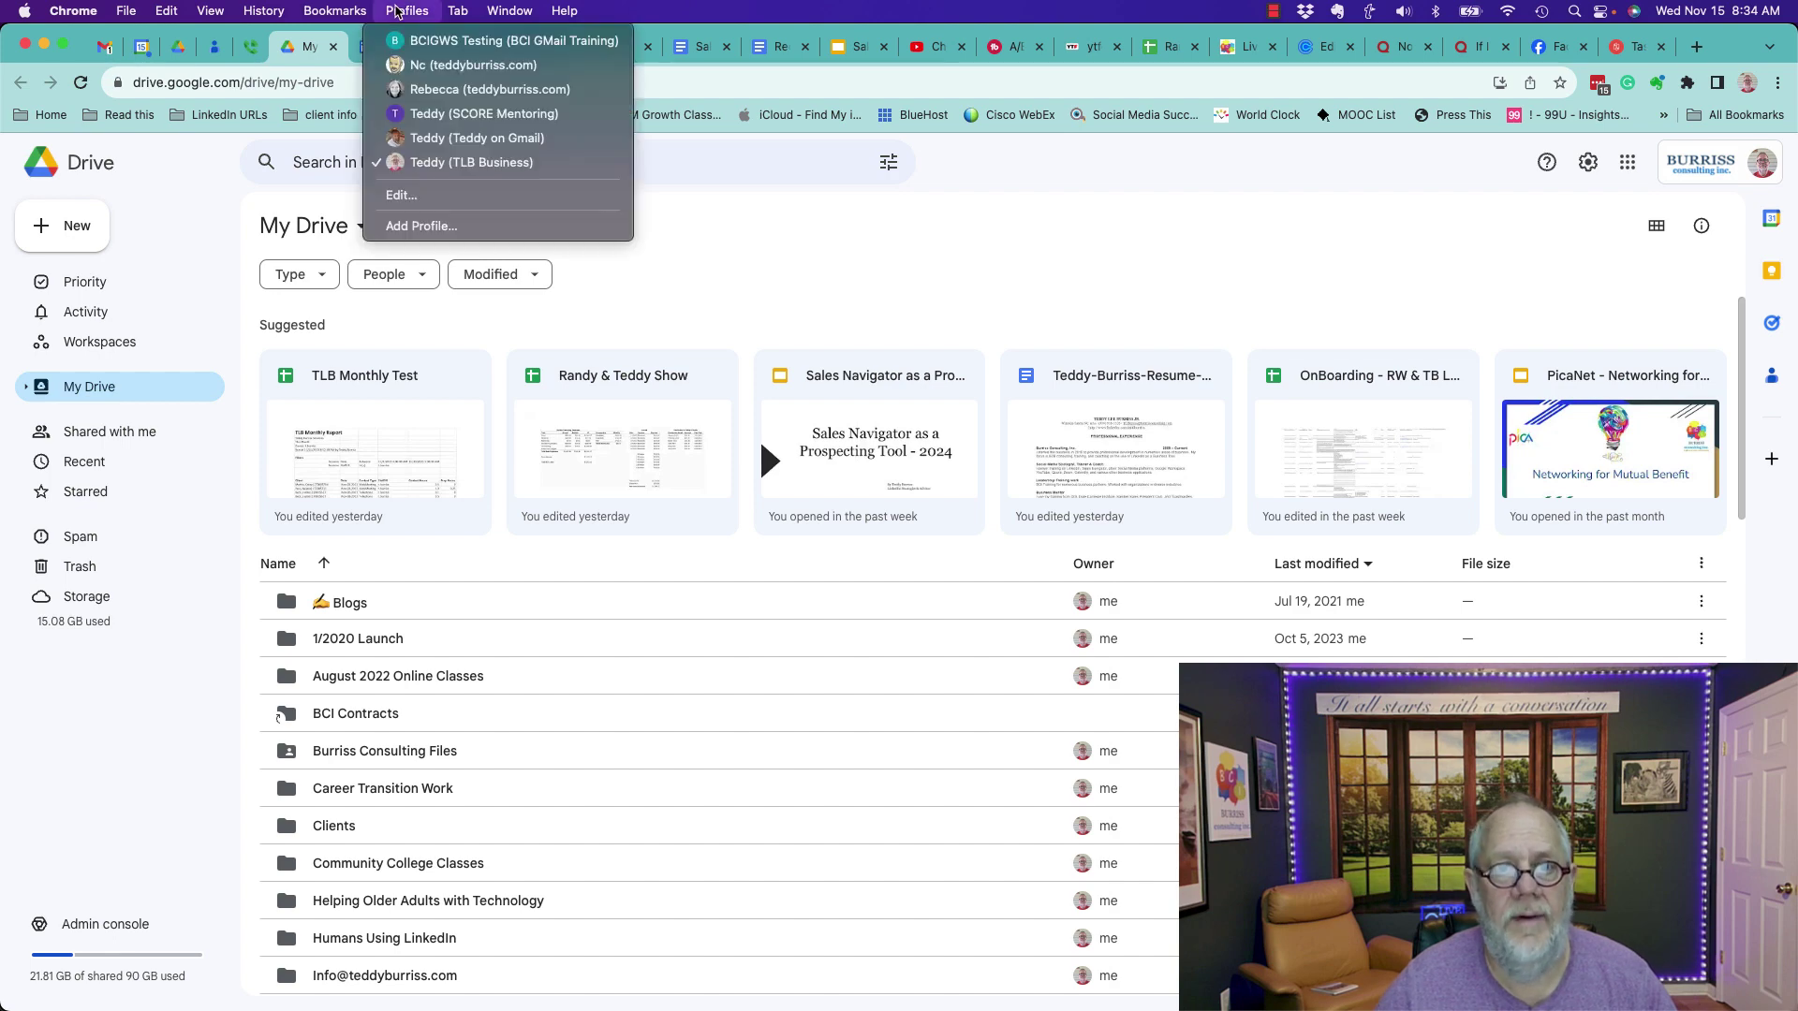
pyautogui.click(436, 41)
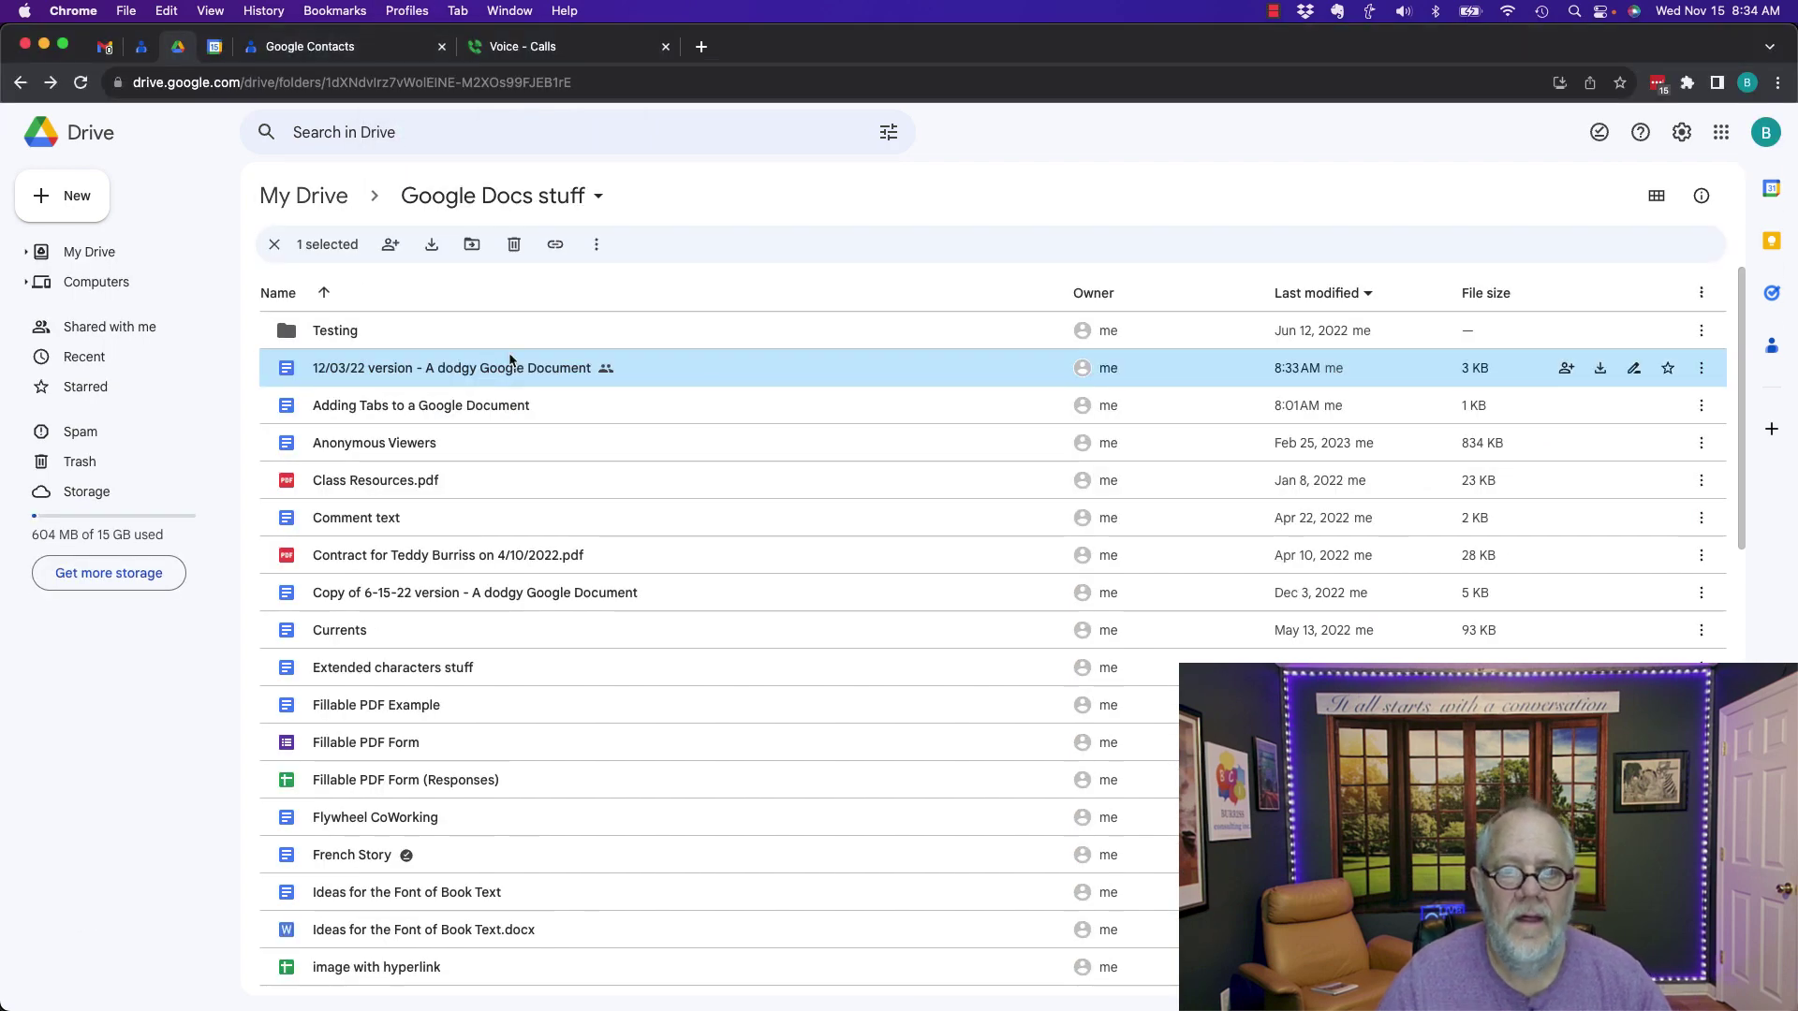
# Remove the other account's Editor access to the 12/03/22 version document and save
pyautogui.click(393, 245)
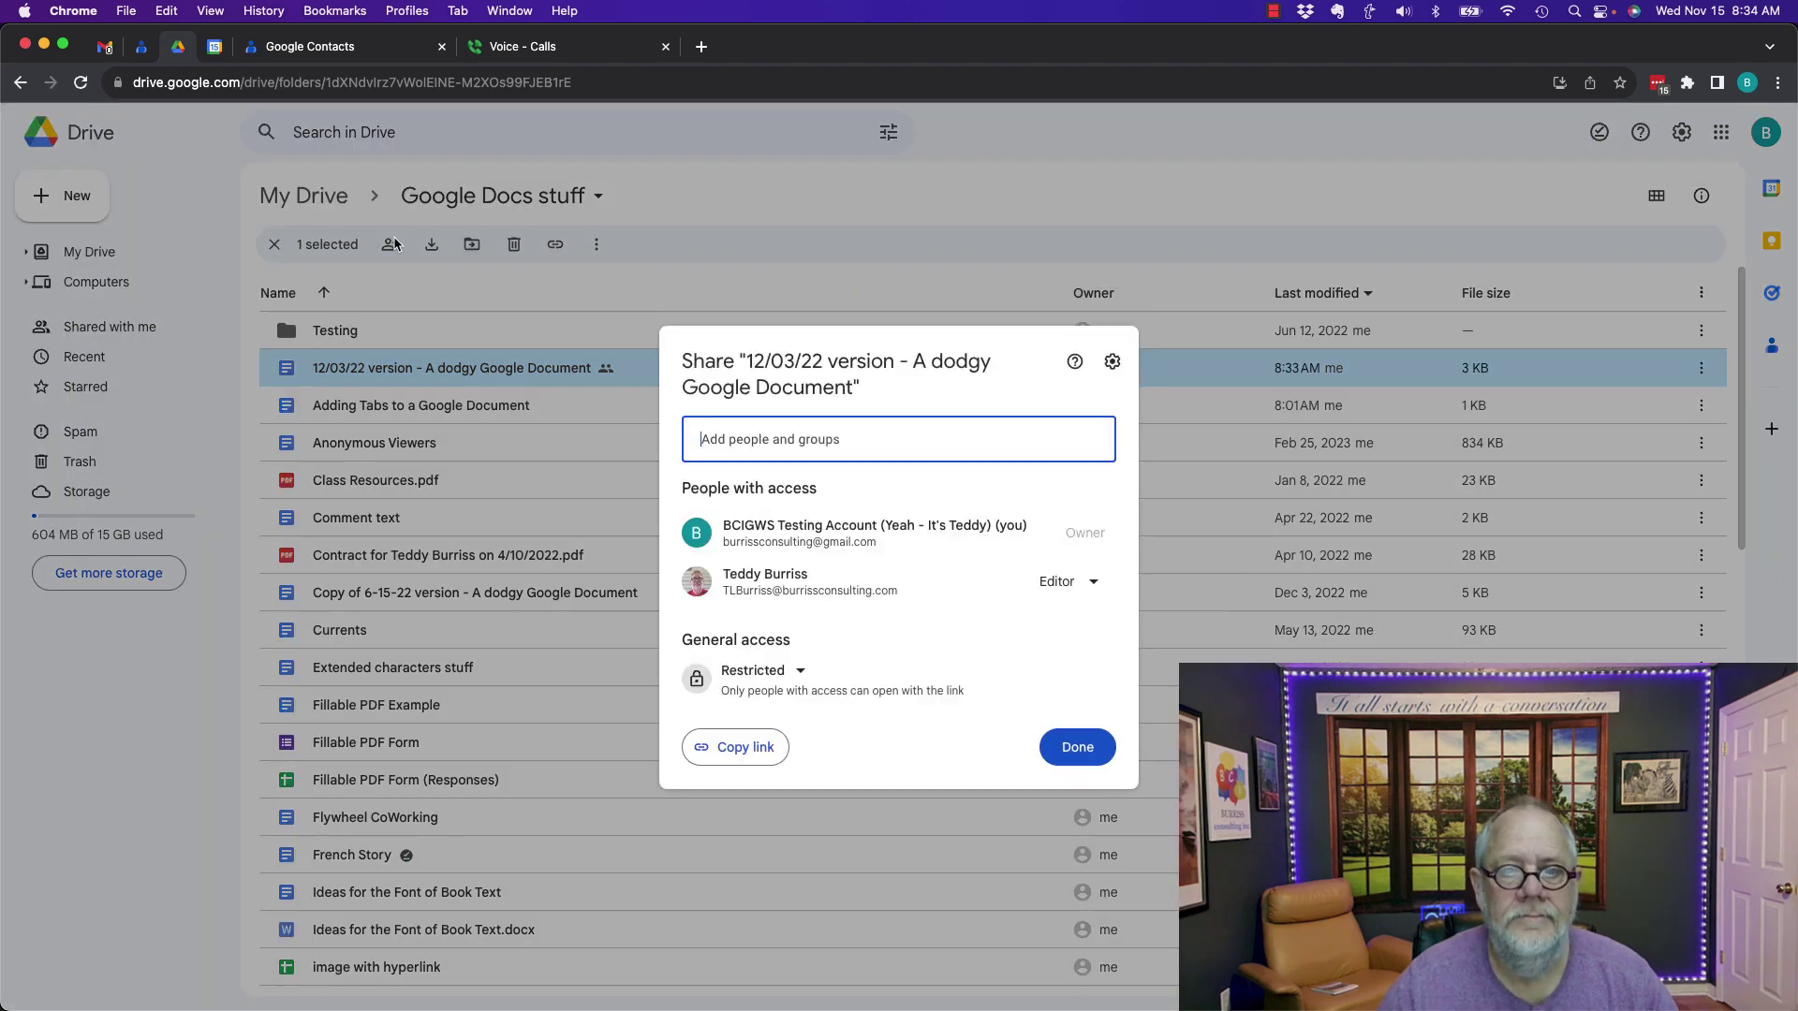
pyautogui.click(1113, 585)
pyautogui.click(1064, 825)
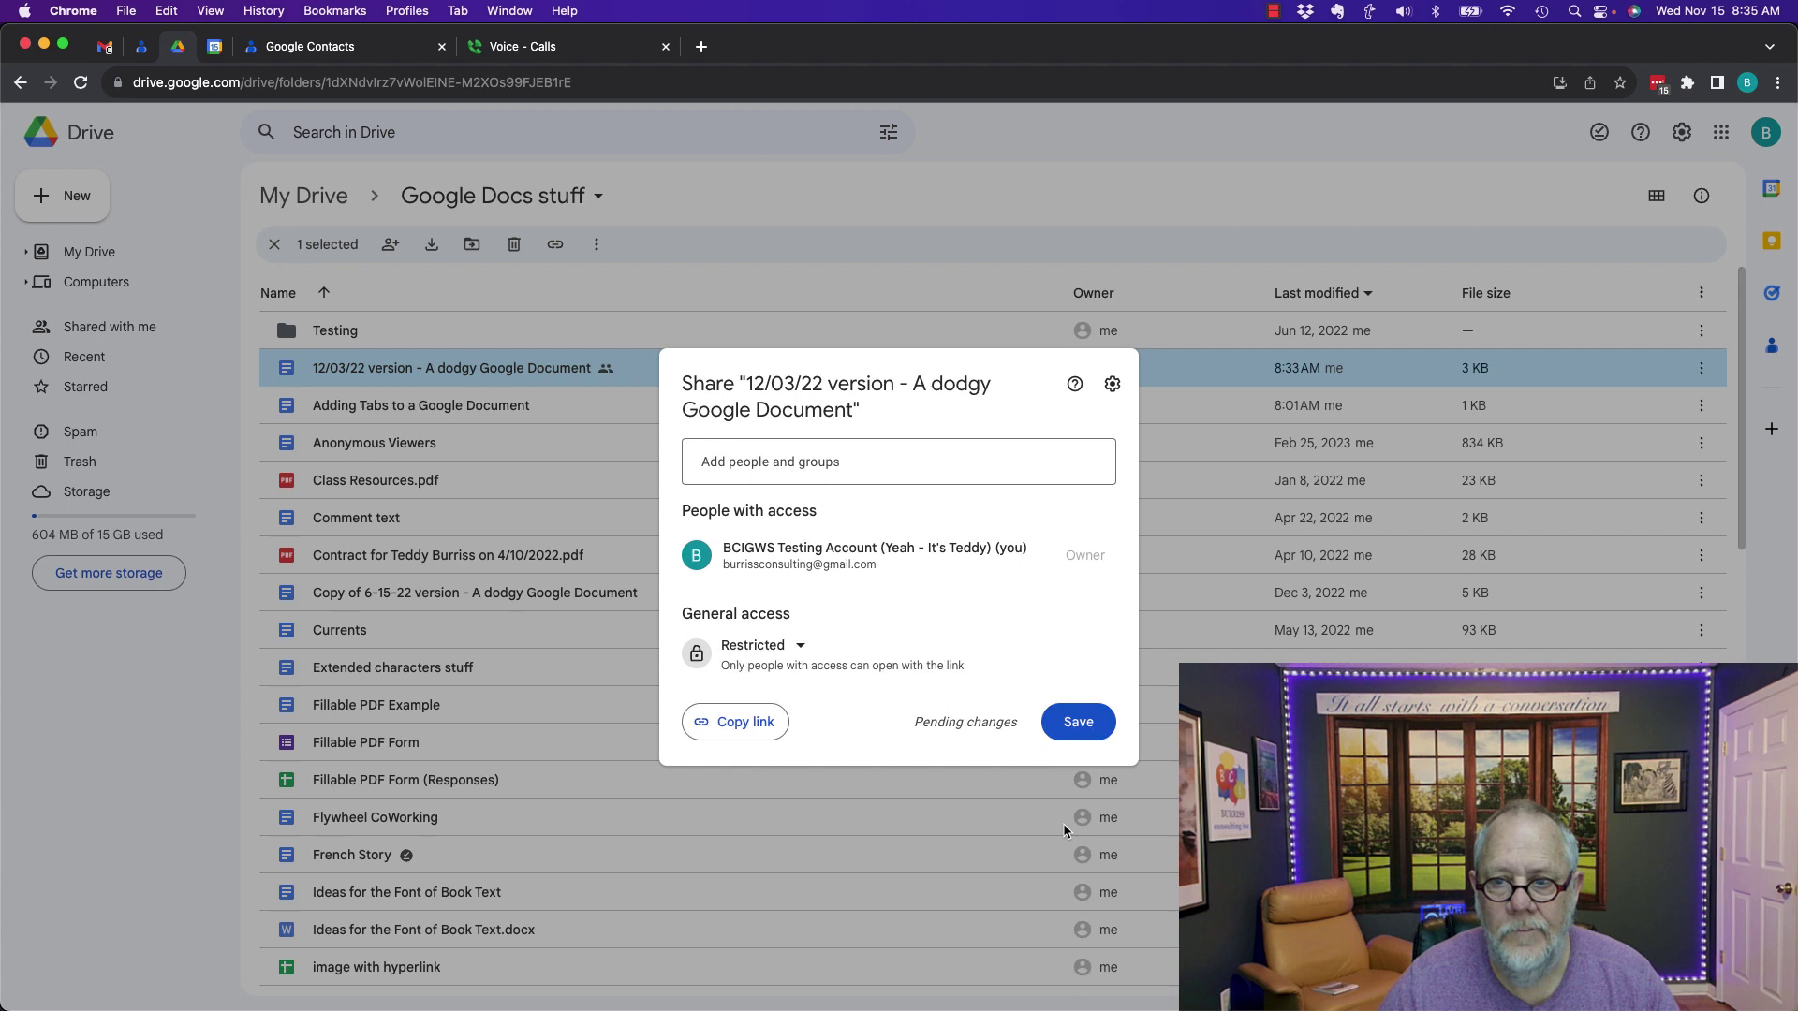
pyautogui.click(1079, 727)
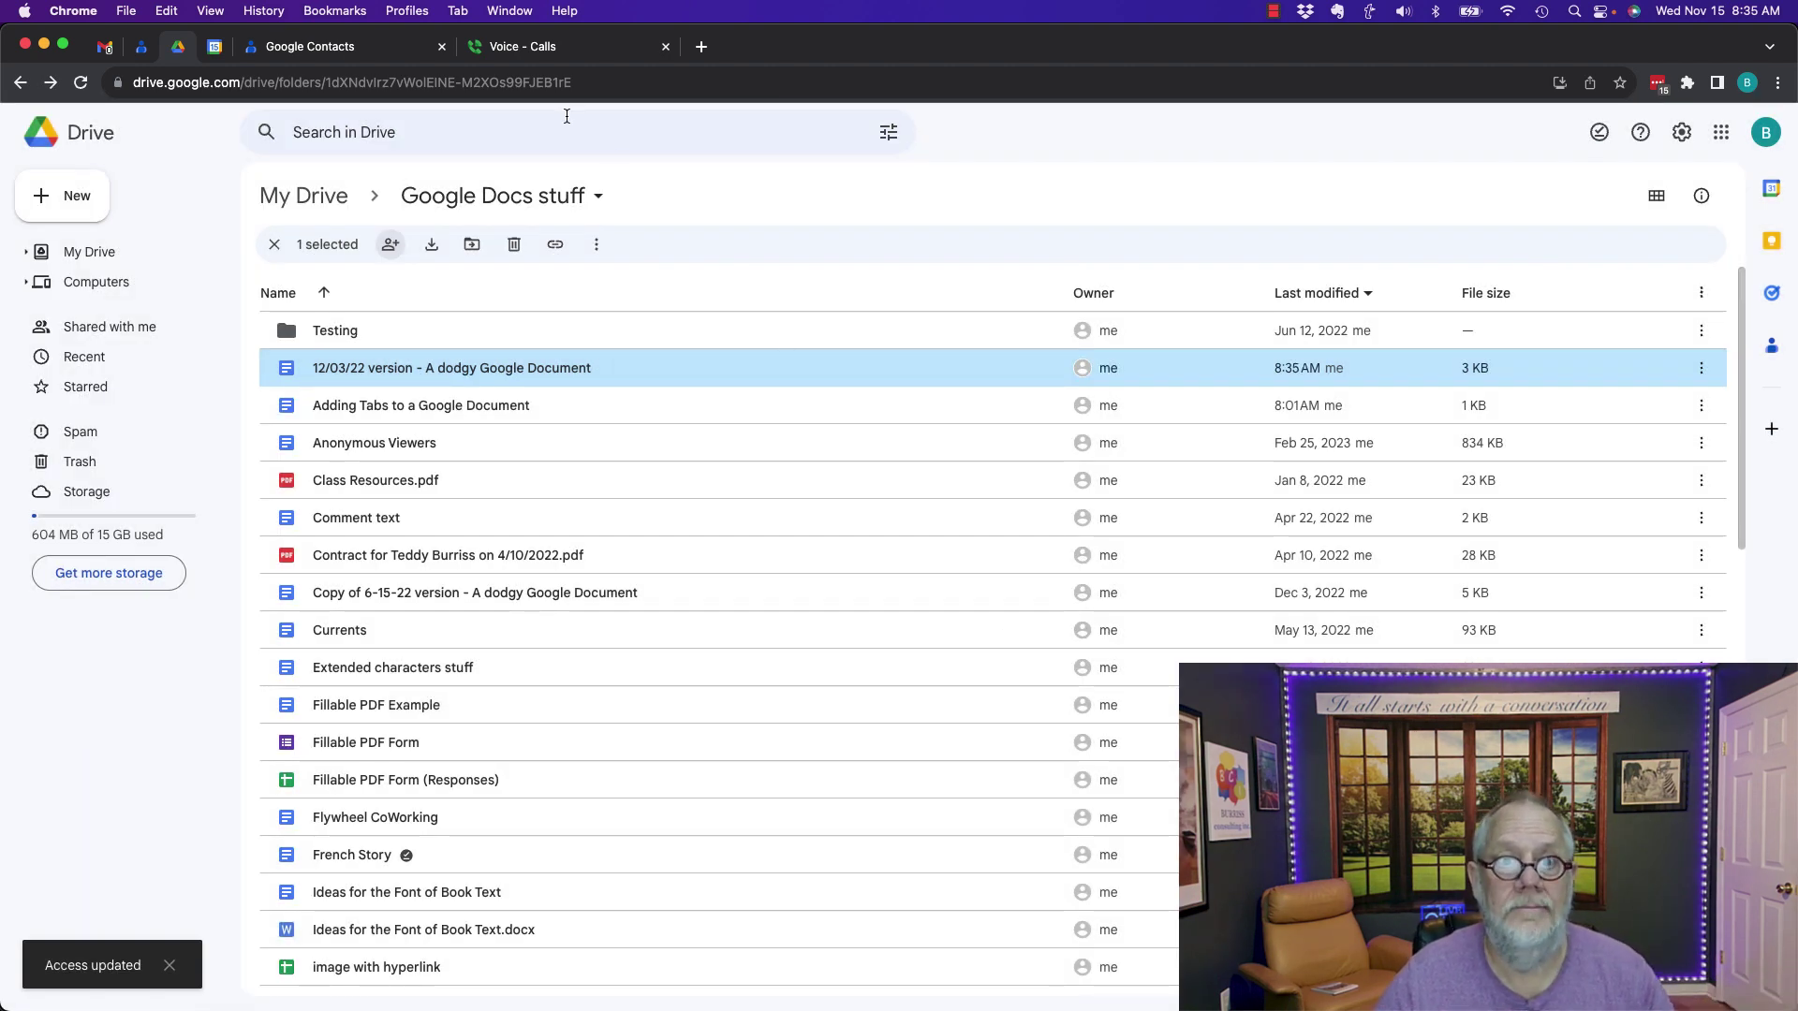
pyautogui.click(404, 11)
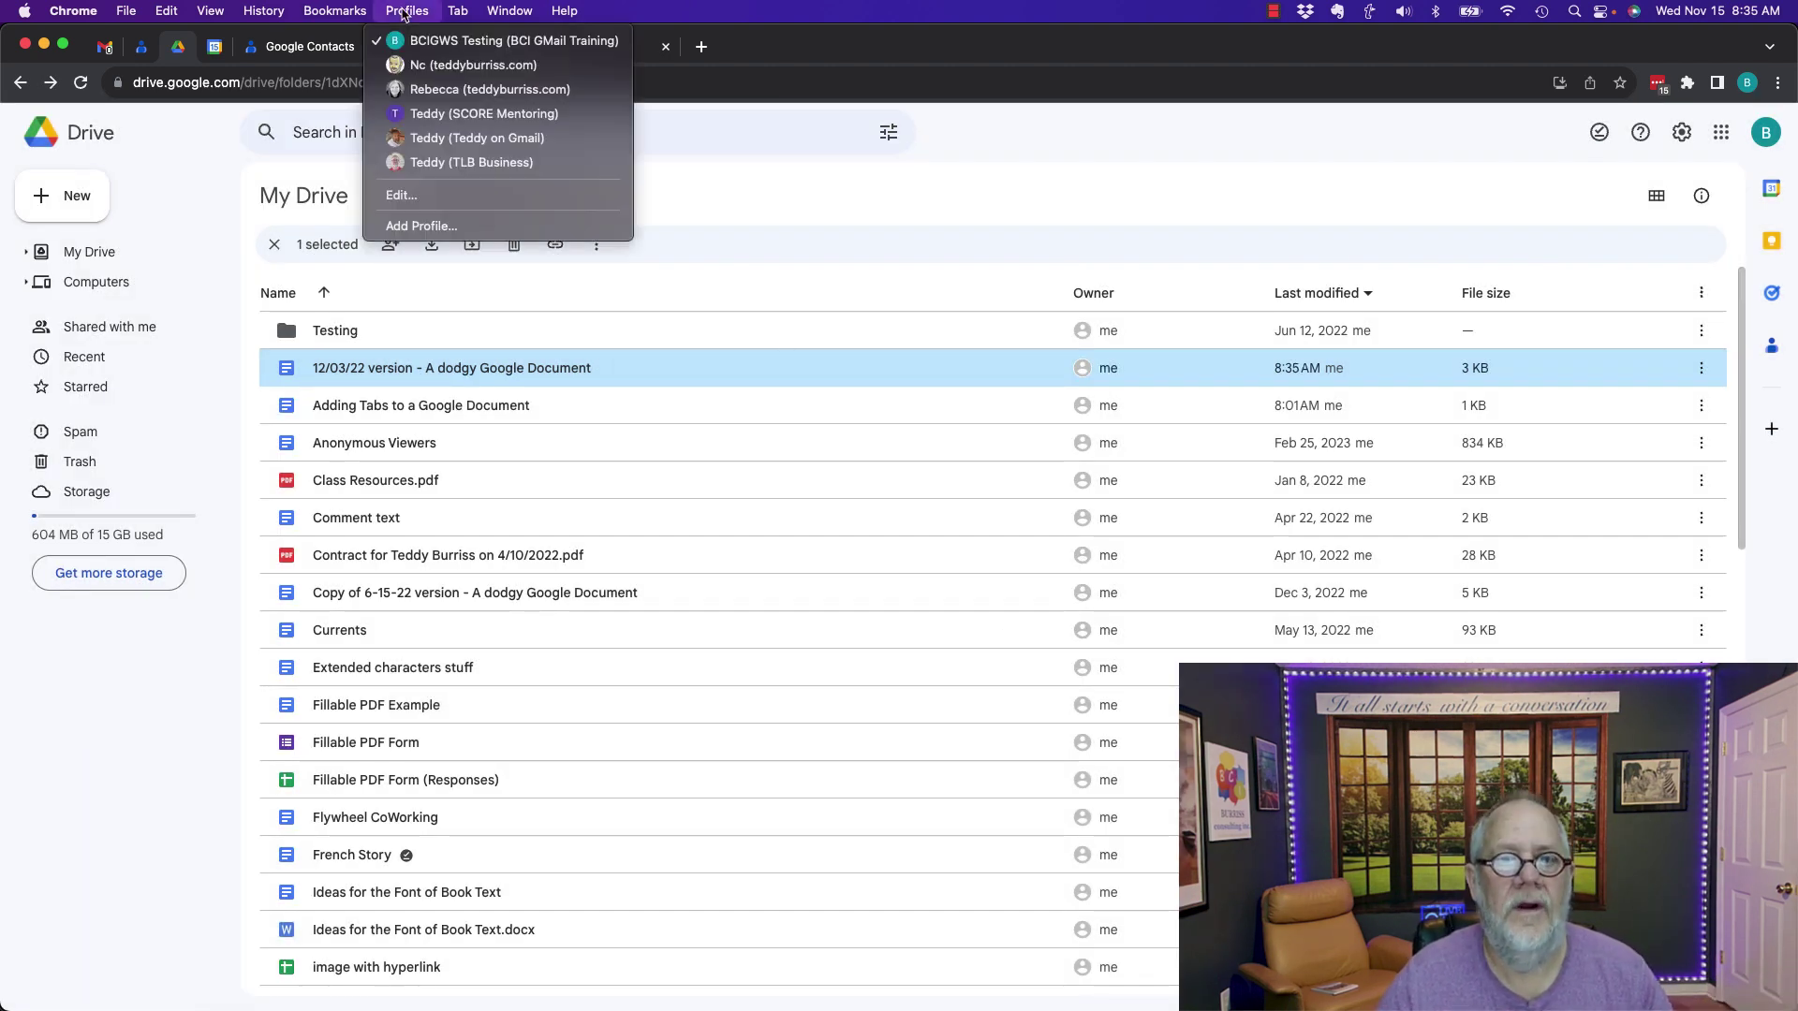
# As the recipient, try opening the document from the share email and get 'You need access'
pyautogui.click(437, 164)
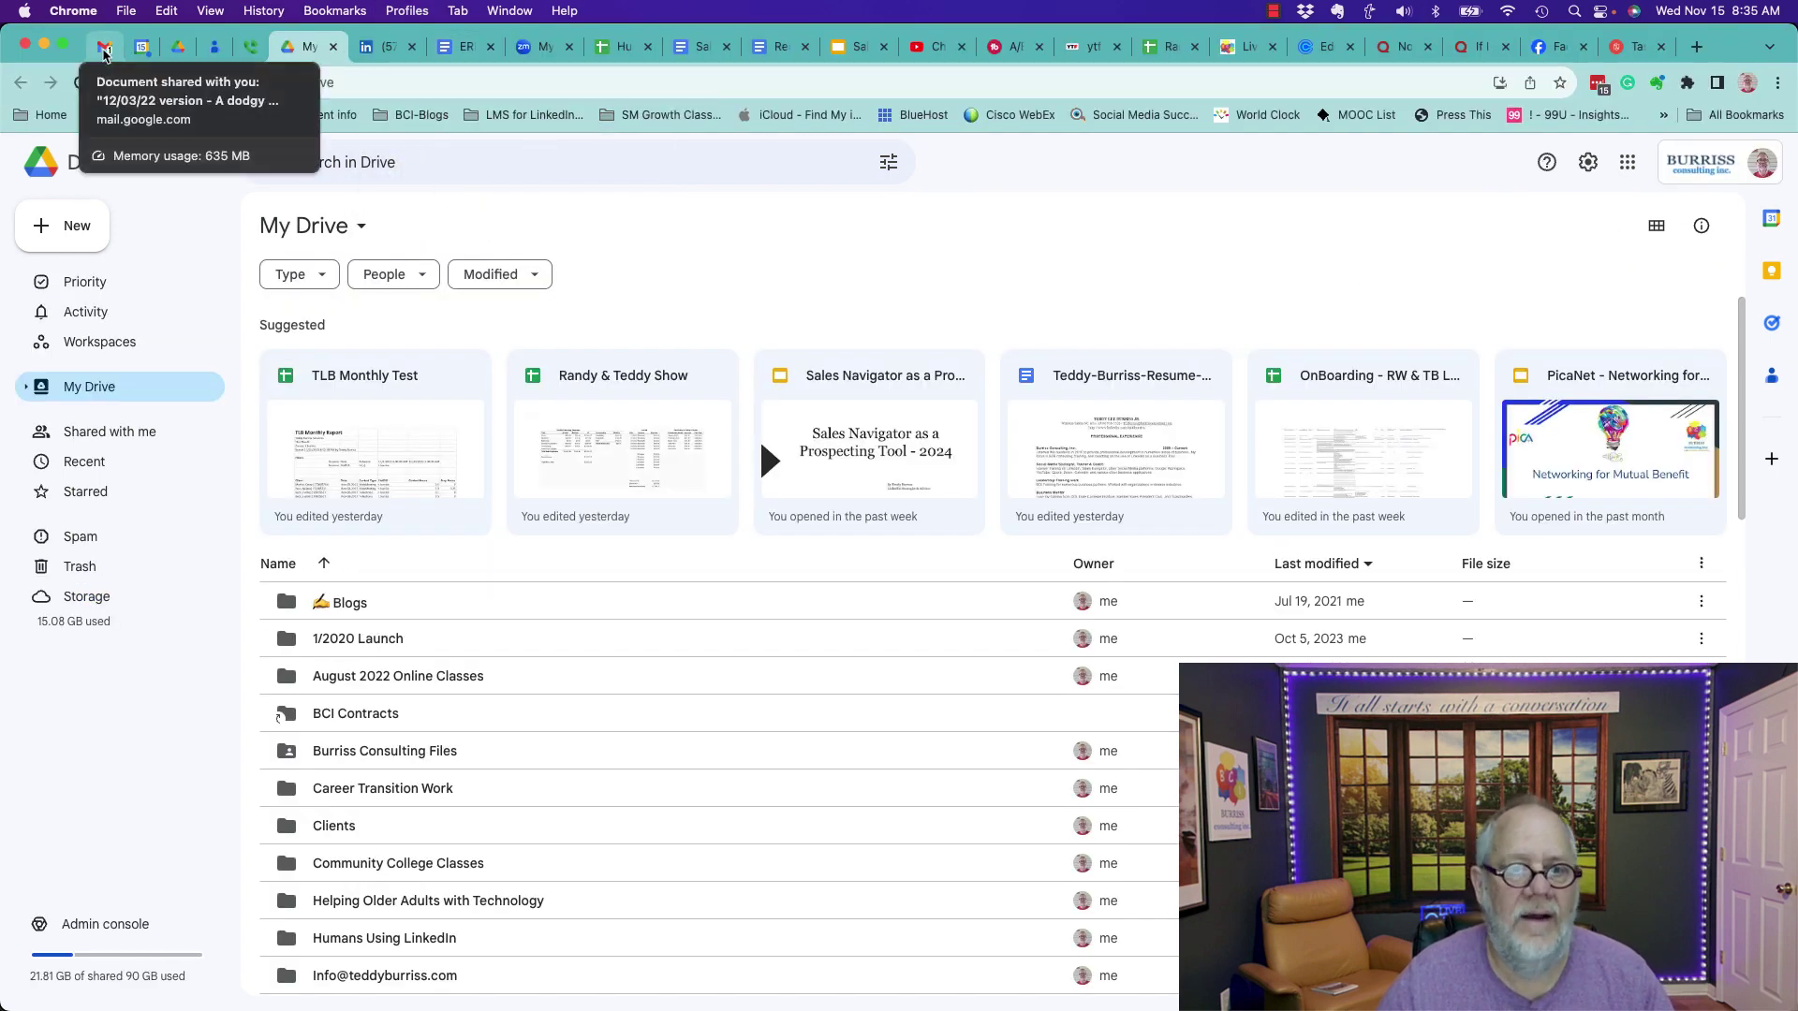
pyautogui.click(104, 53)
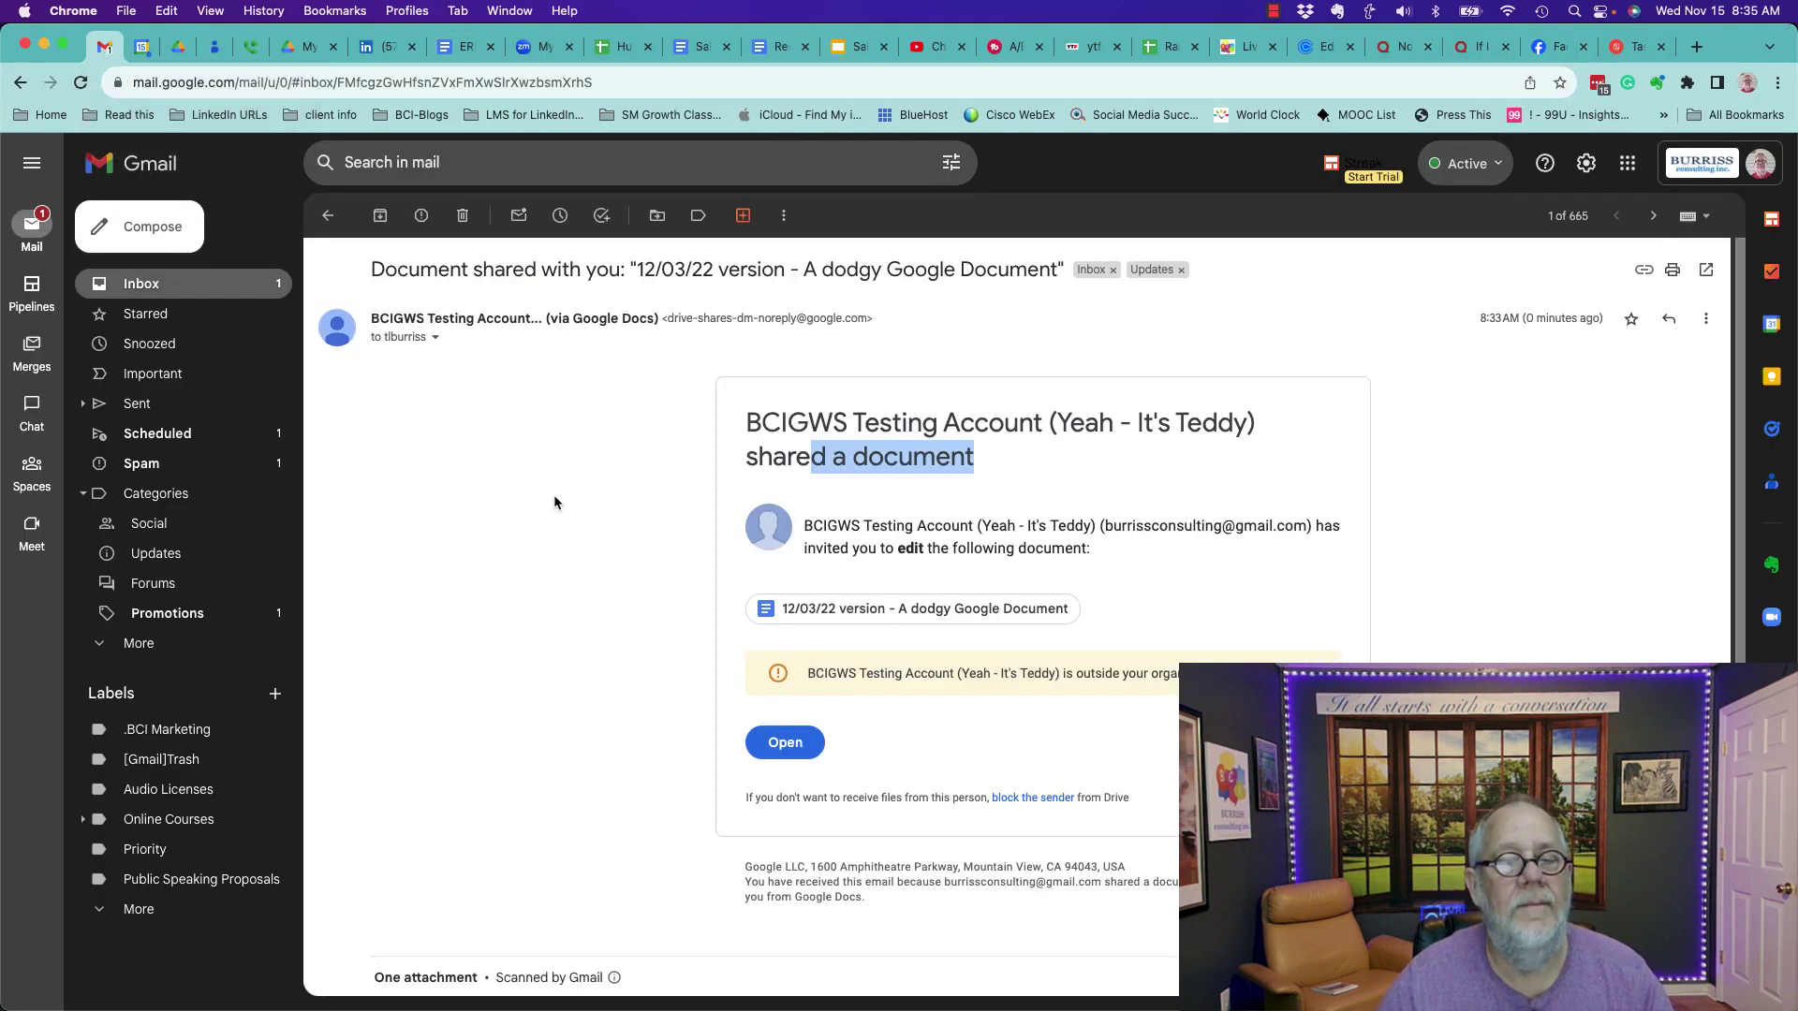
pyautogui.click(550, 517)
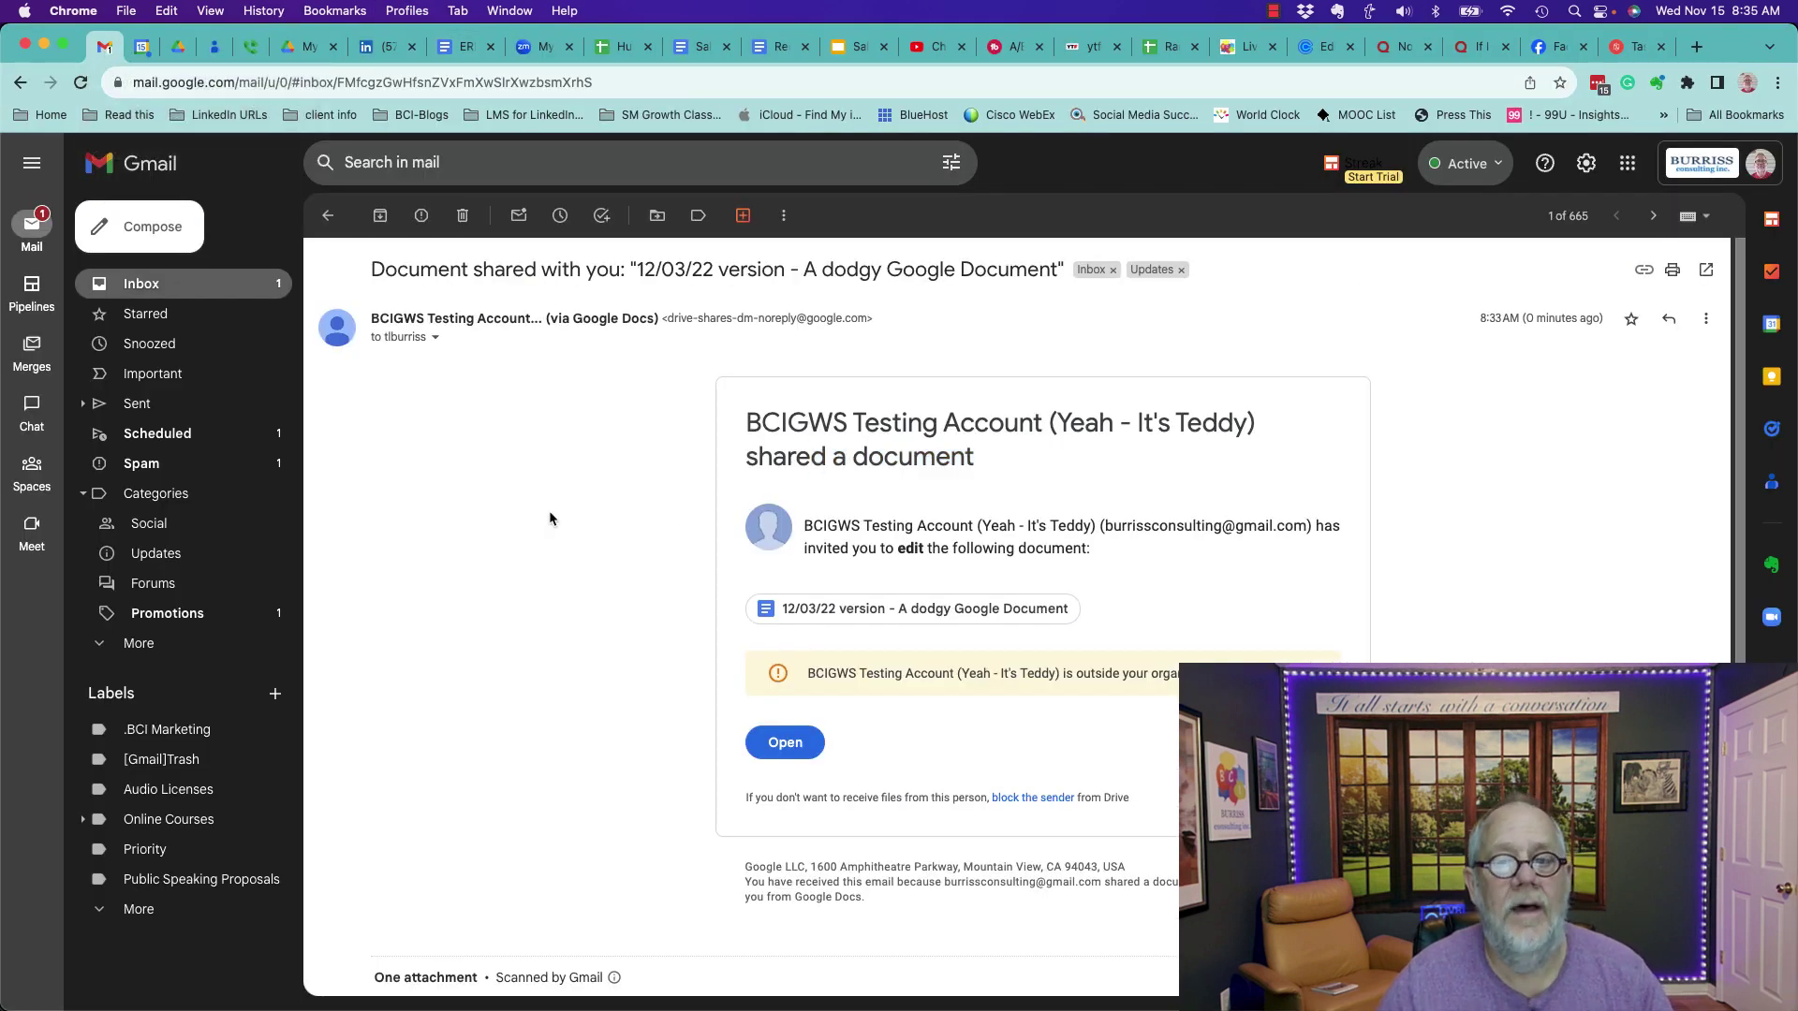
pyautogui.click(785, 744)
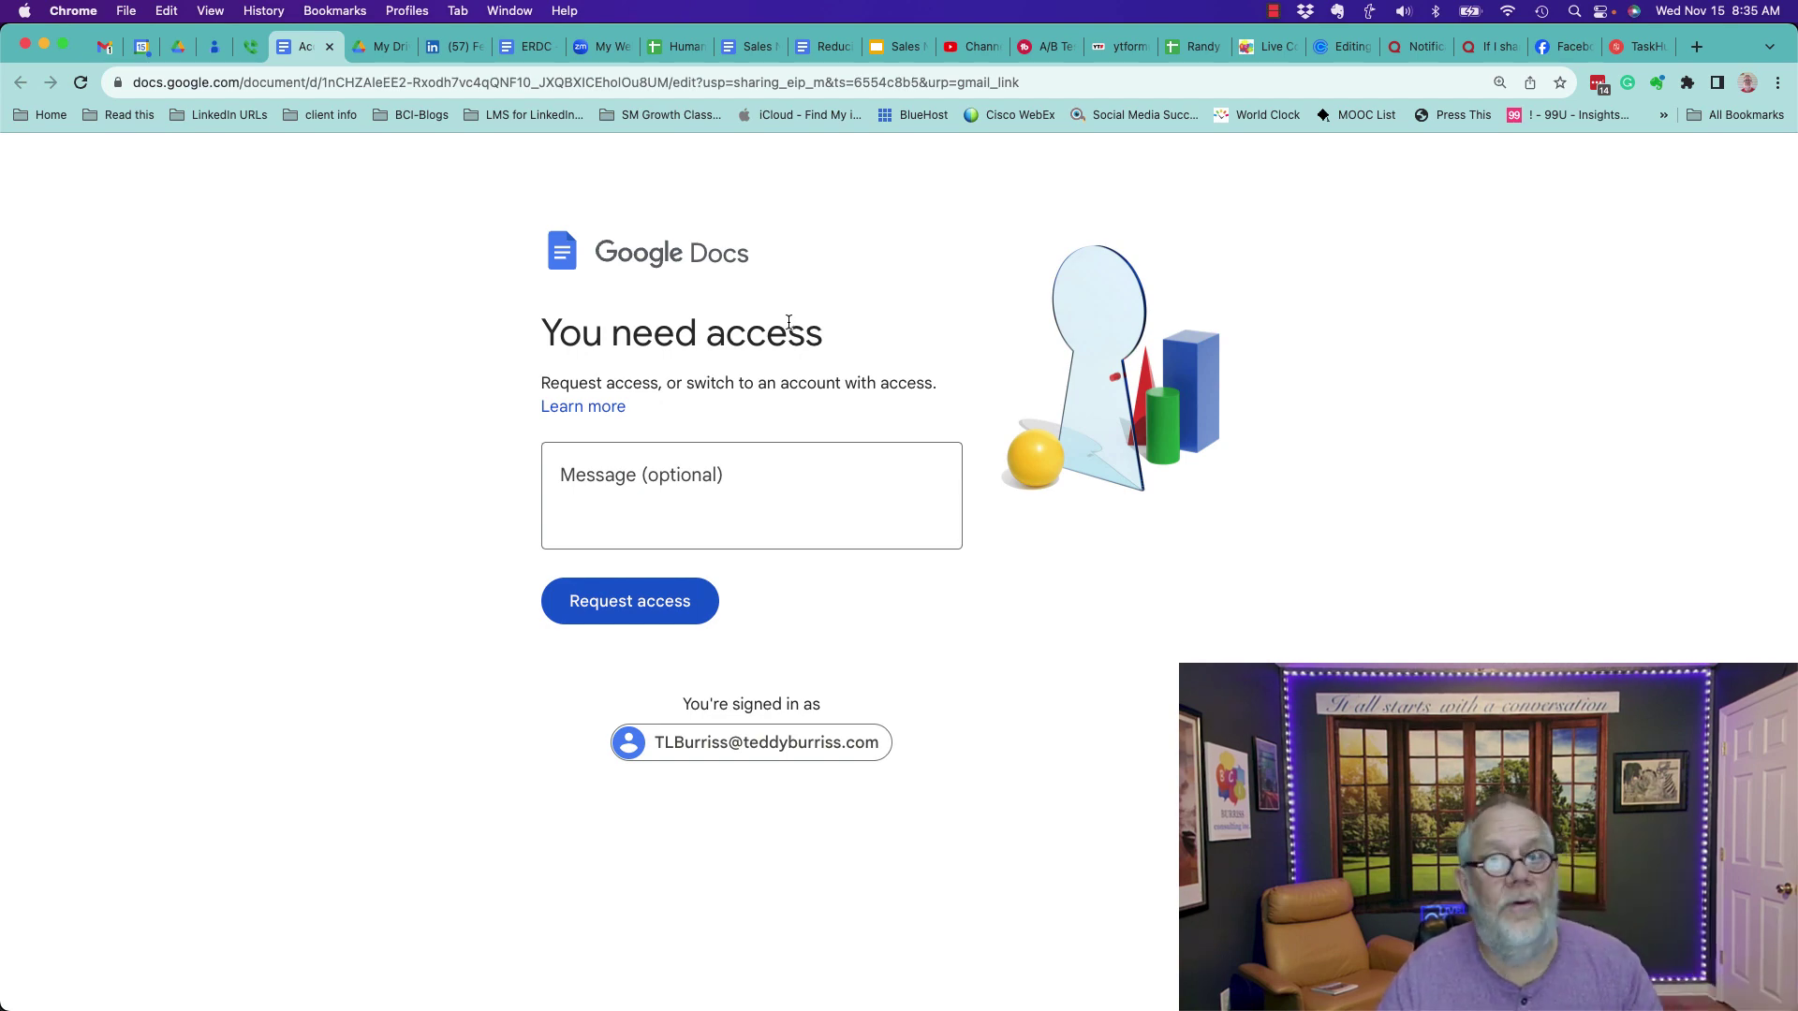
# Close the access-denied tab and switch back to the owner's Chrome profile
pyautogui.click(330, 46)
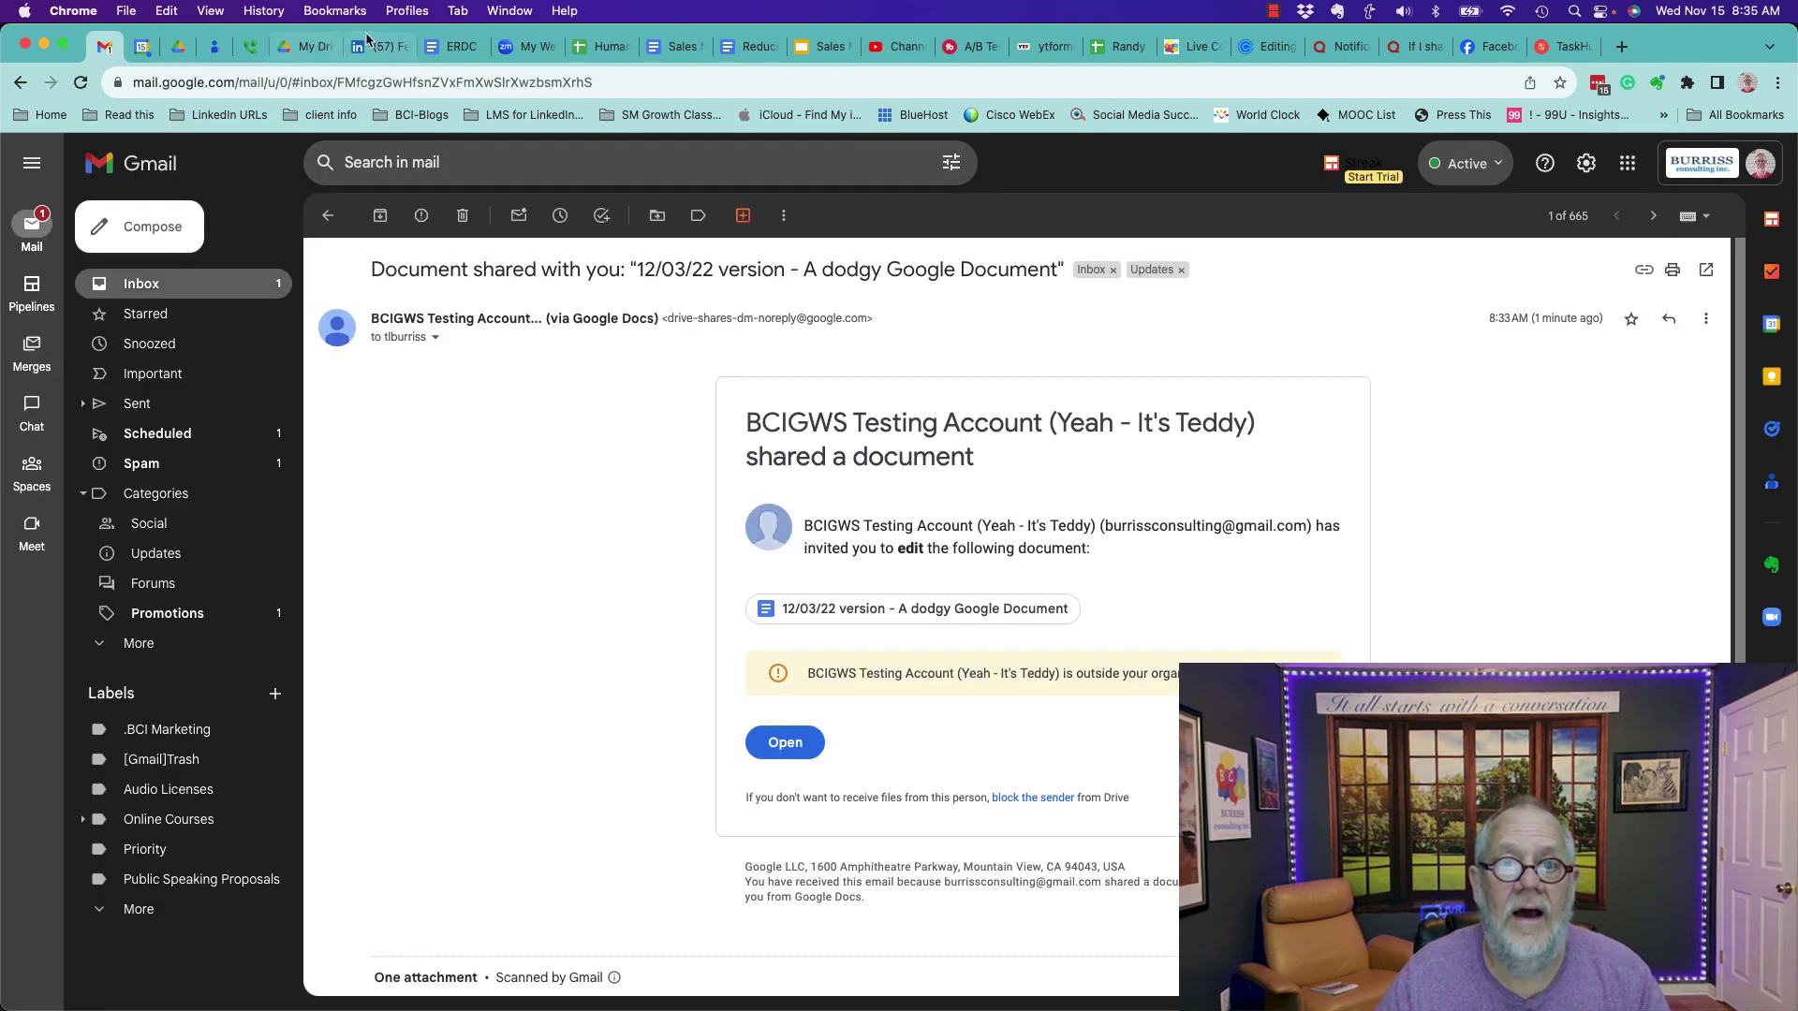
pyautogui.click(398, 12)
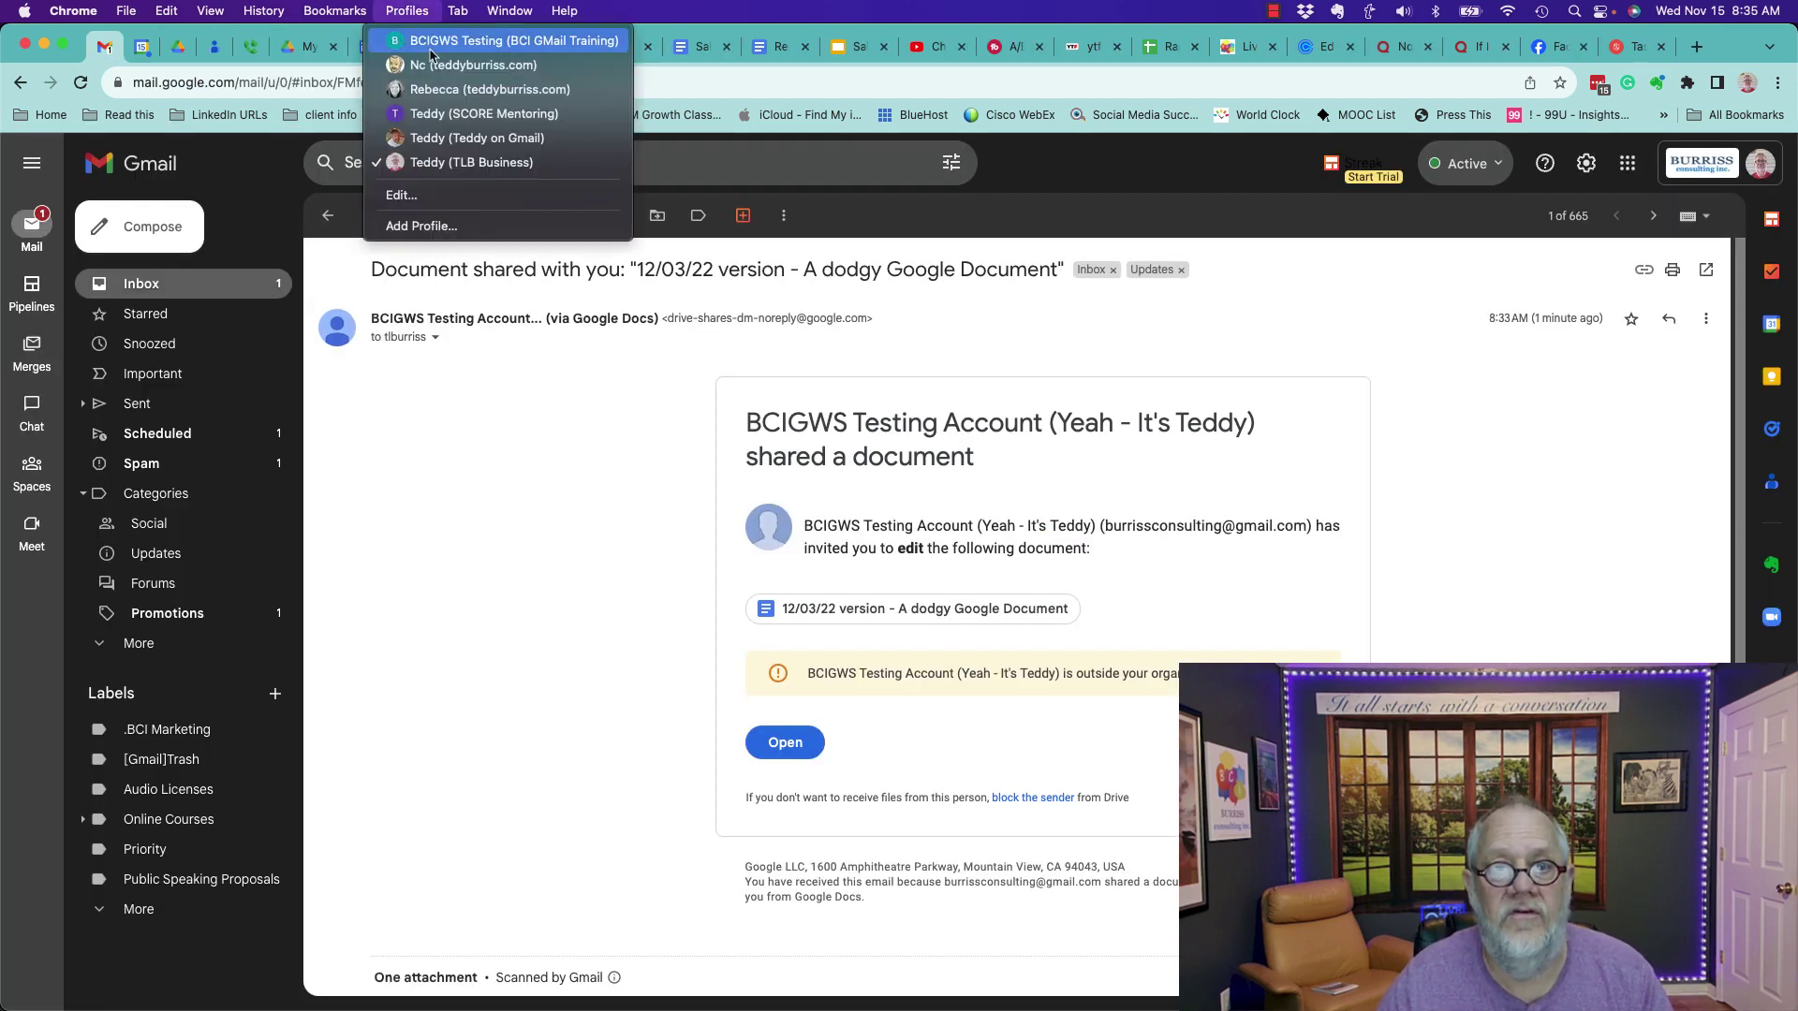
pyautogui.click(448, 47)
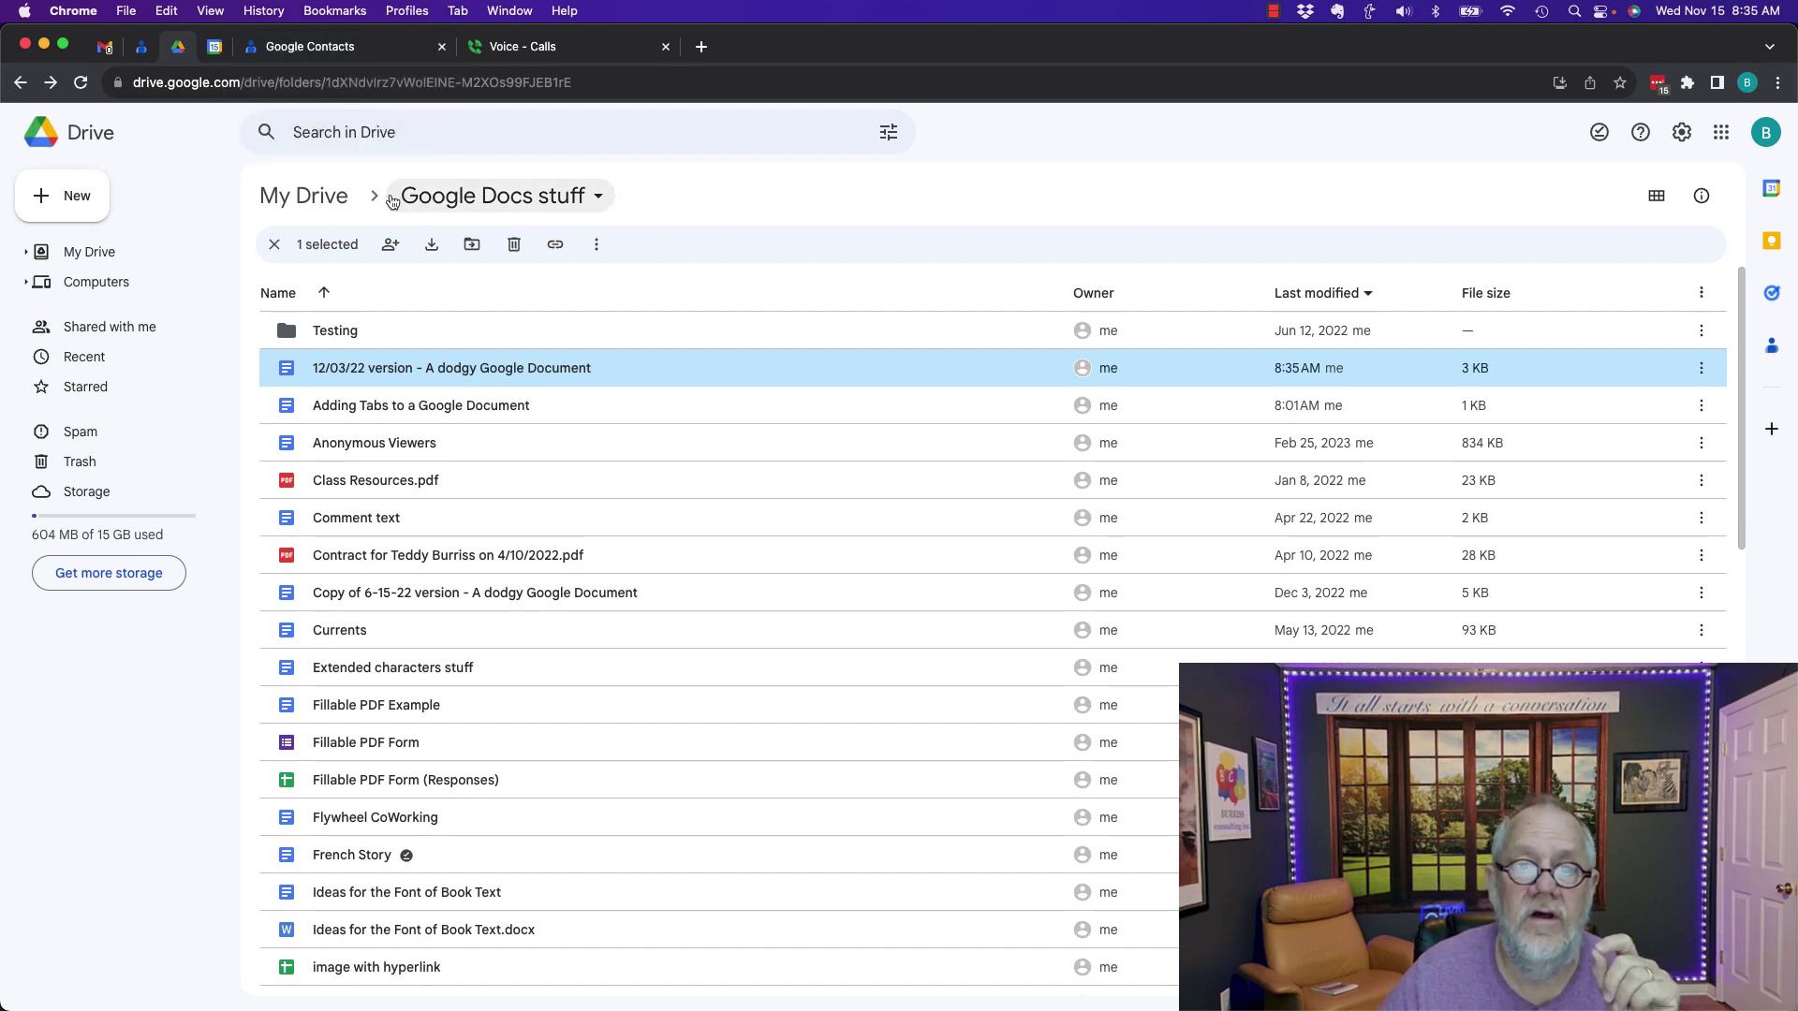
# Reopen Google Docs stuff from My Drive and scroll through its Testing subfolder and documents
pyautogui.click(322, 193)
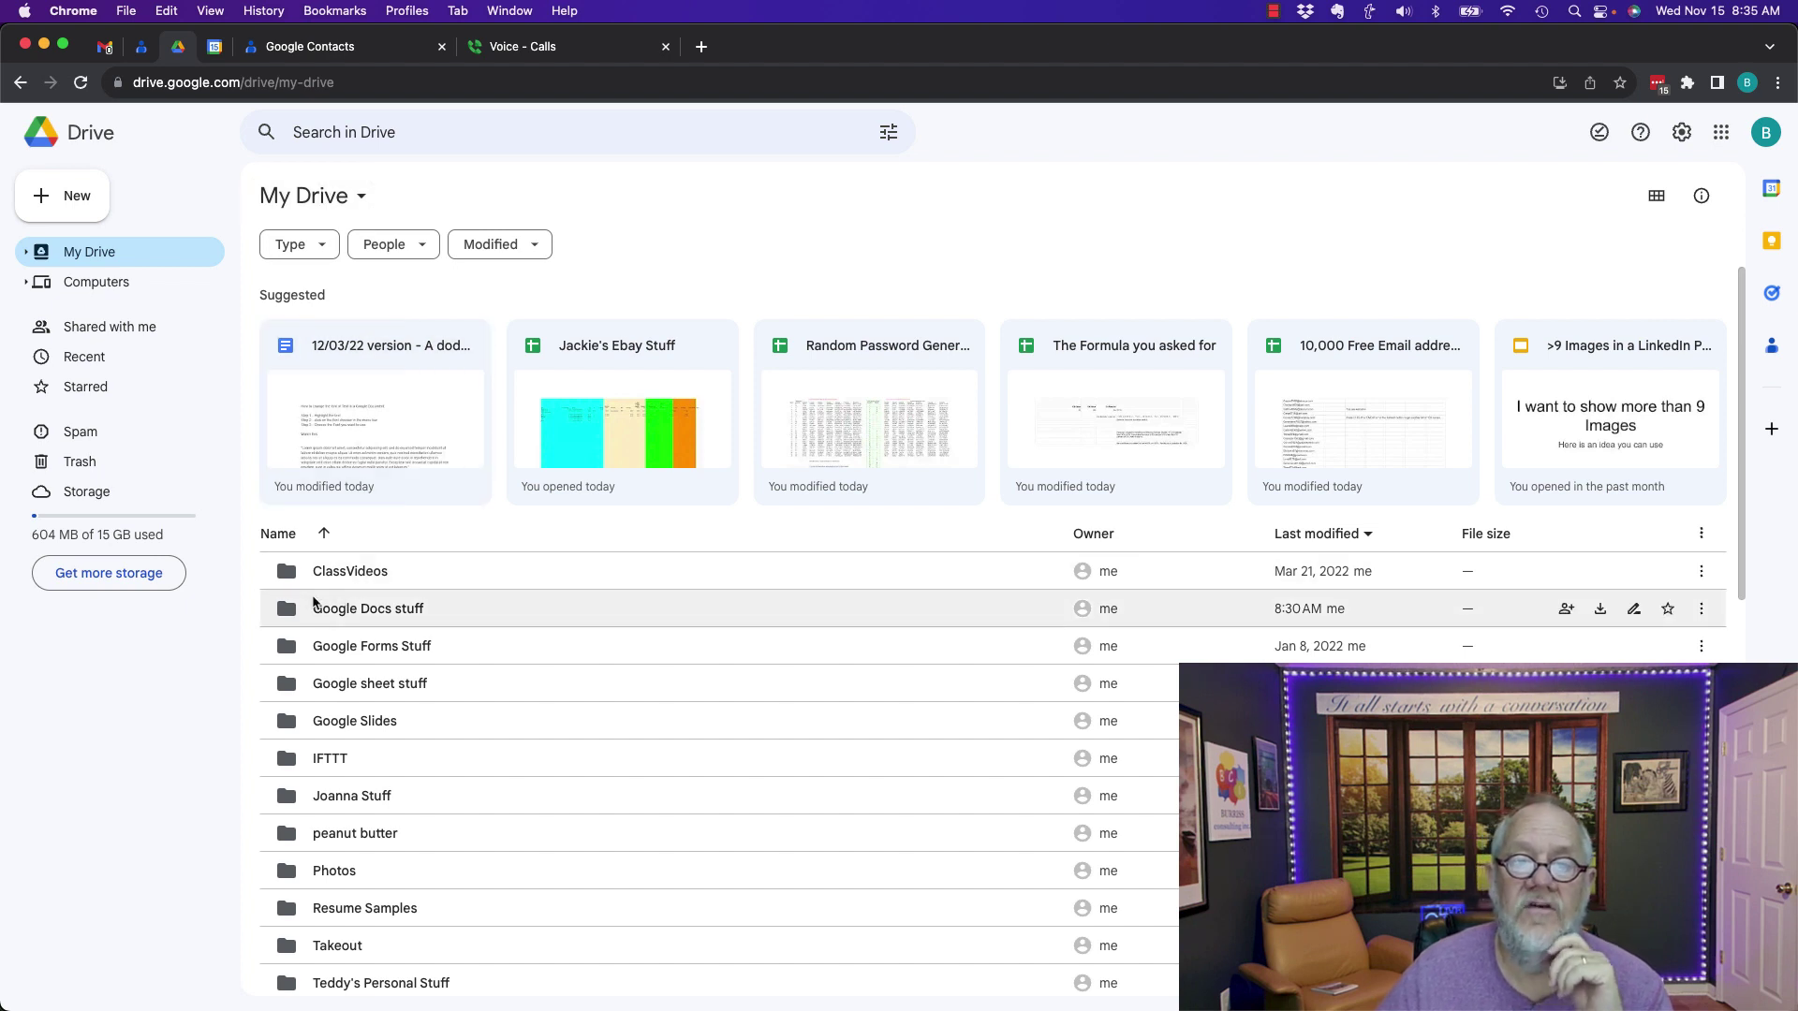
pyautogui.doubleClick(403, 617)
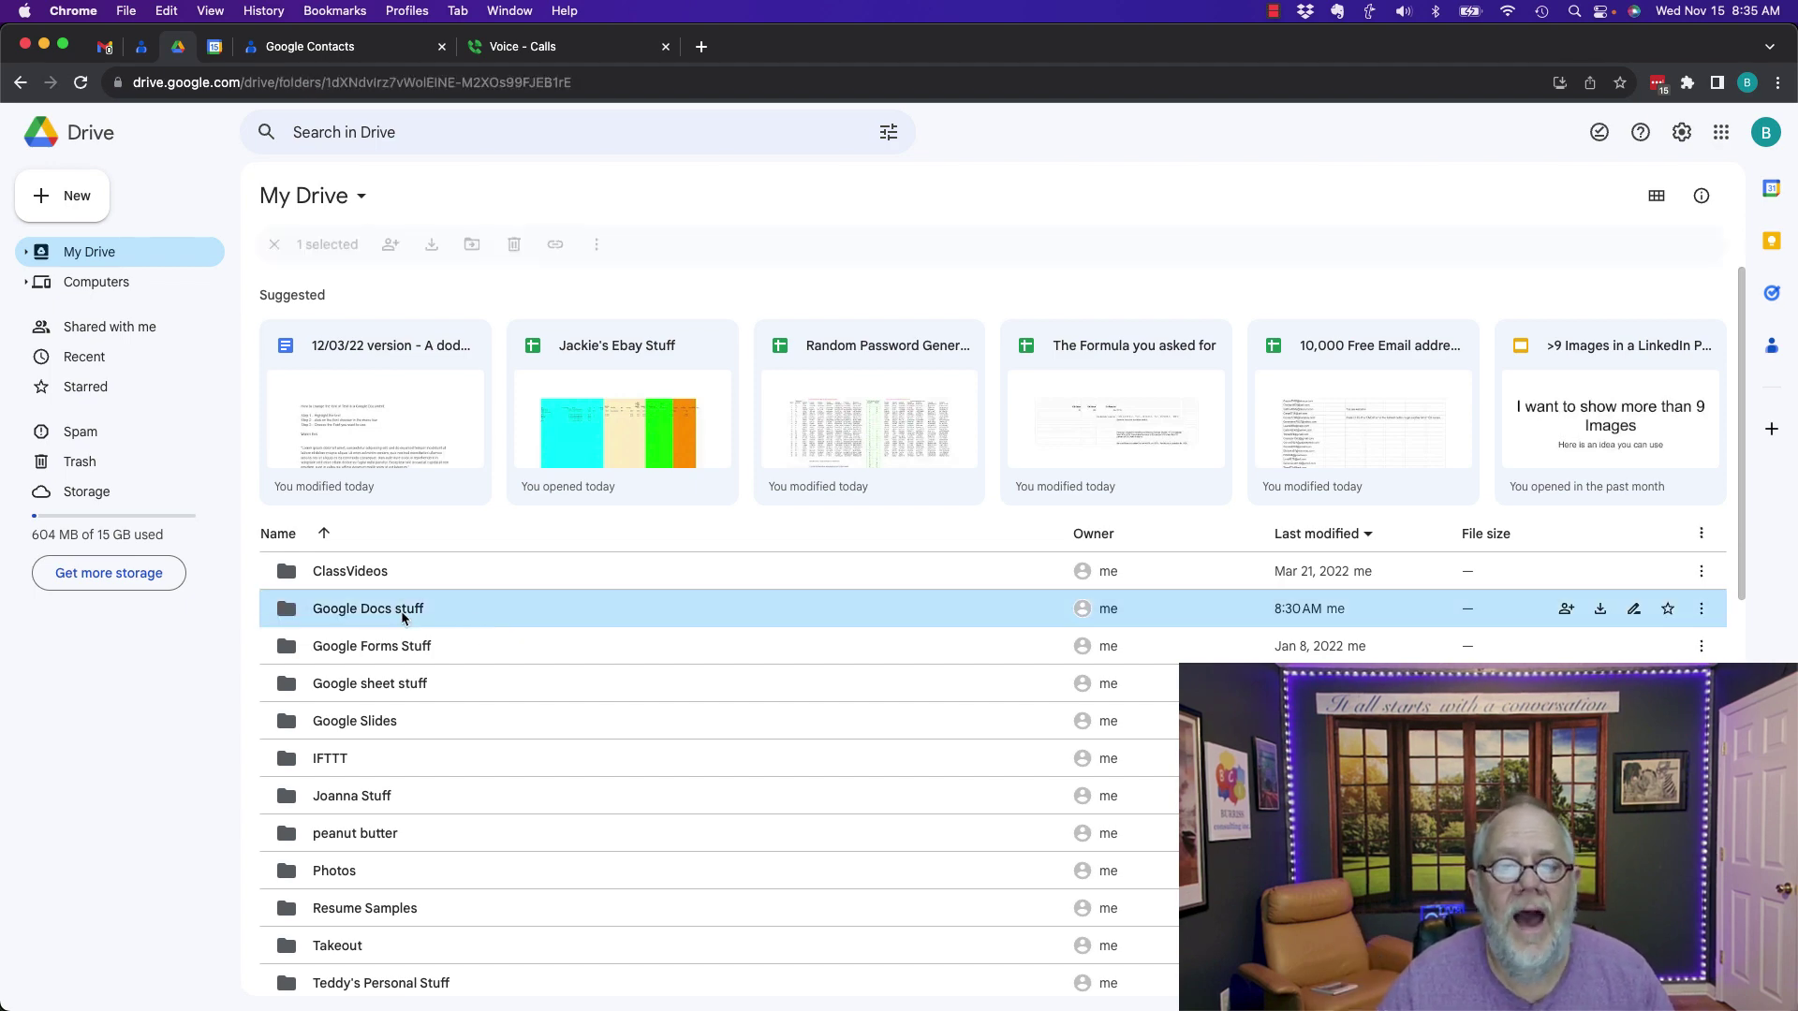
pyautogui.scroll(-10, 497, 447)
pyautogui.scroll(-5, 491, 449)
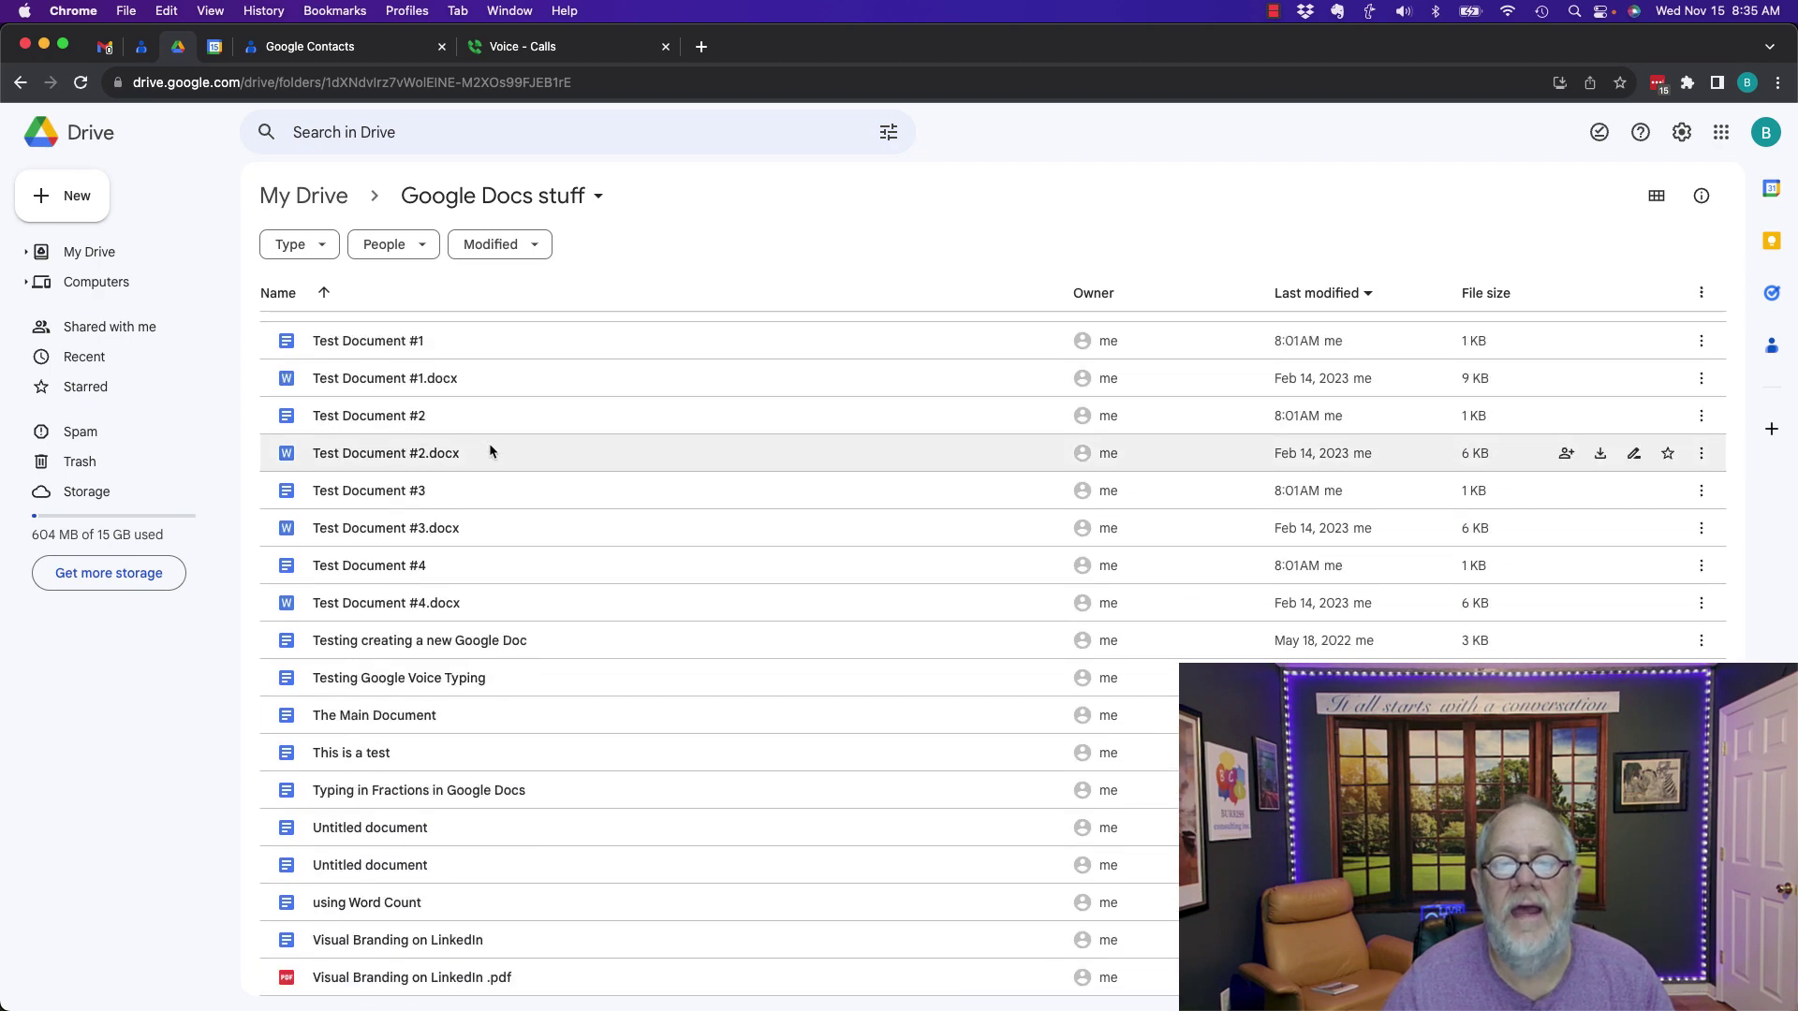
pyautogui.scroll(15, 489, 442)
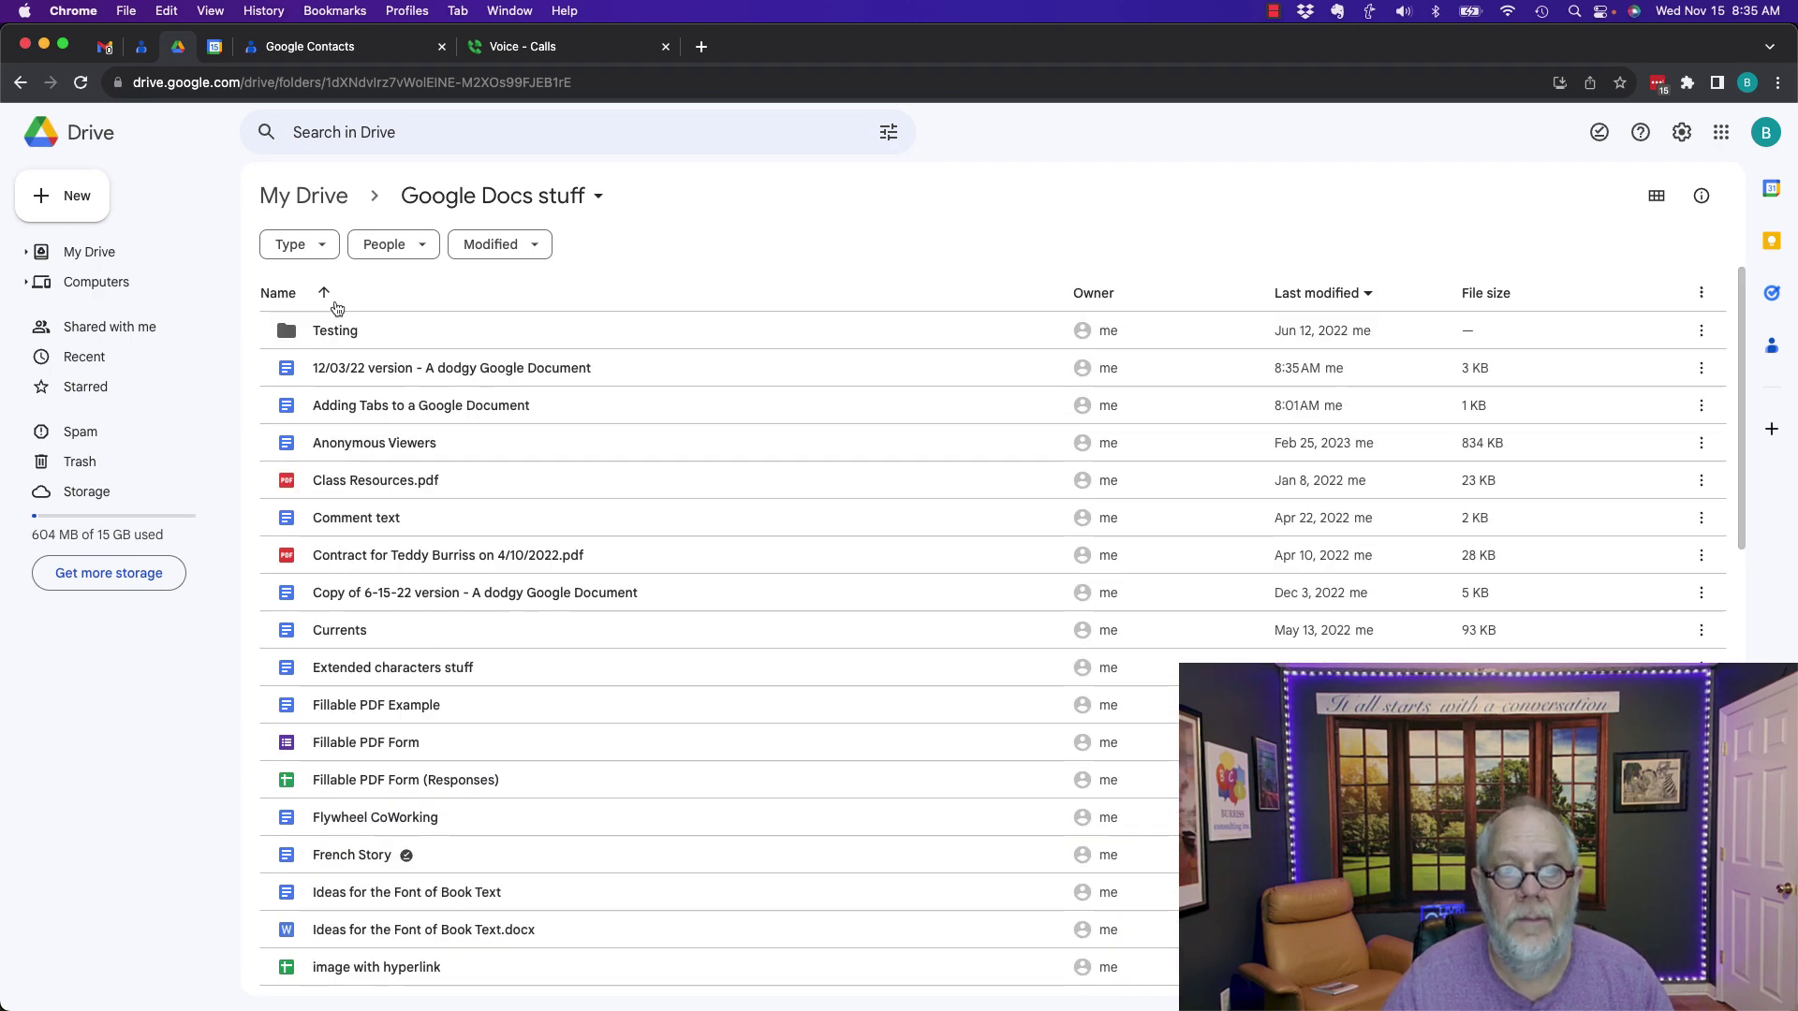
# Share the Google Docs stuff folder from My Drive with the other account, keeping the Editor role
pyautogui.click(343, 193)
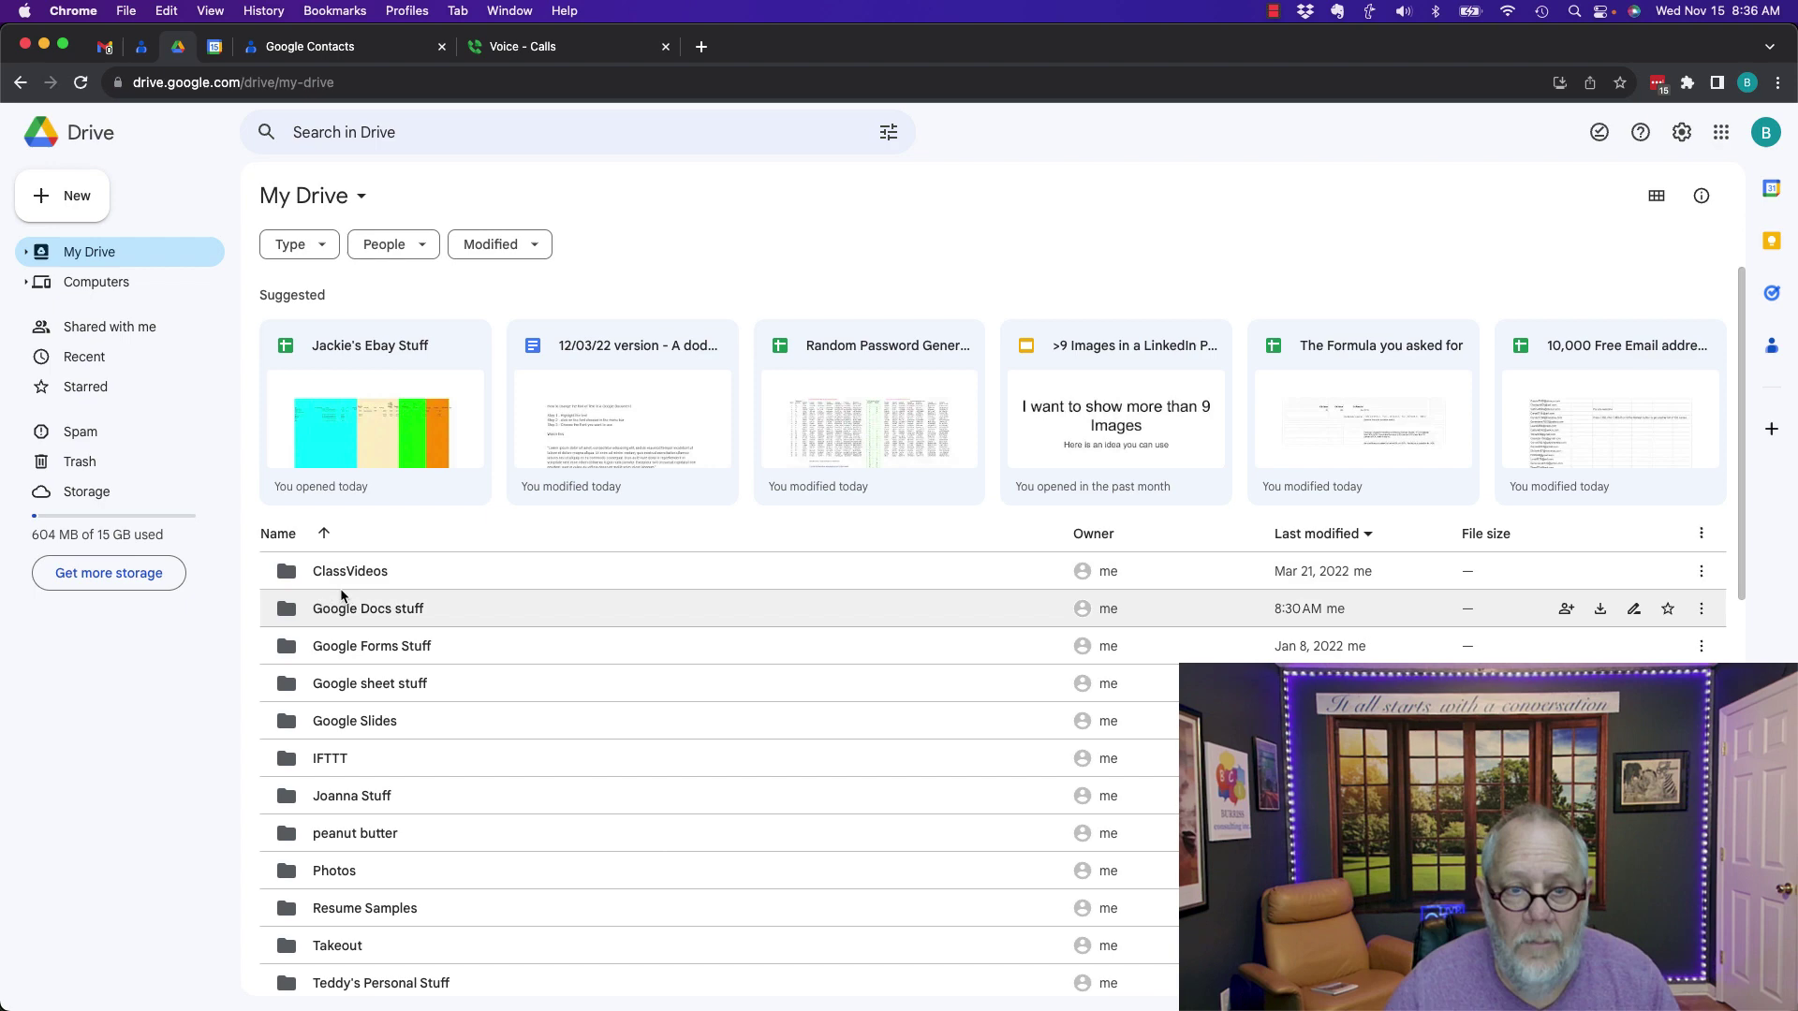
pyautogui.click(352, 615)
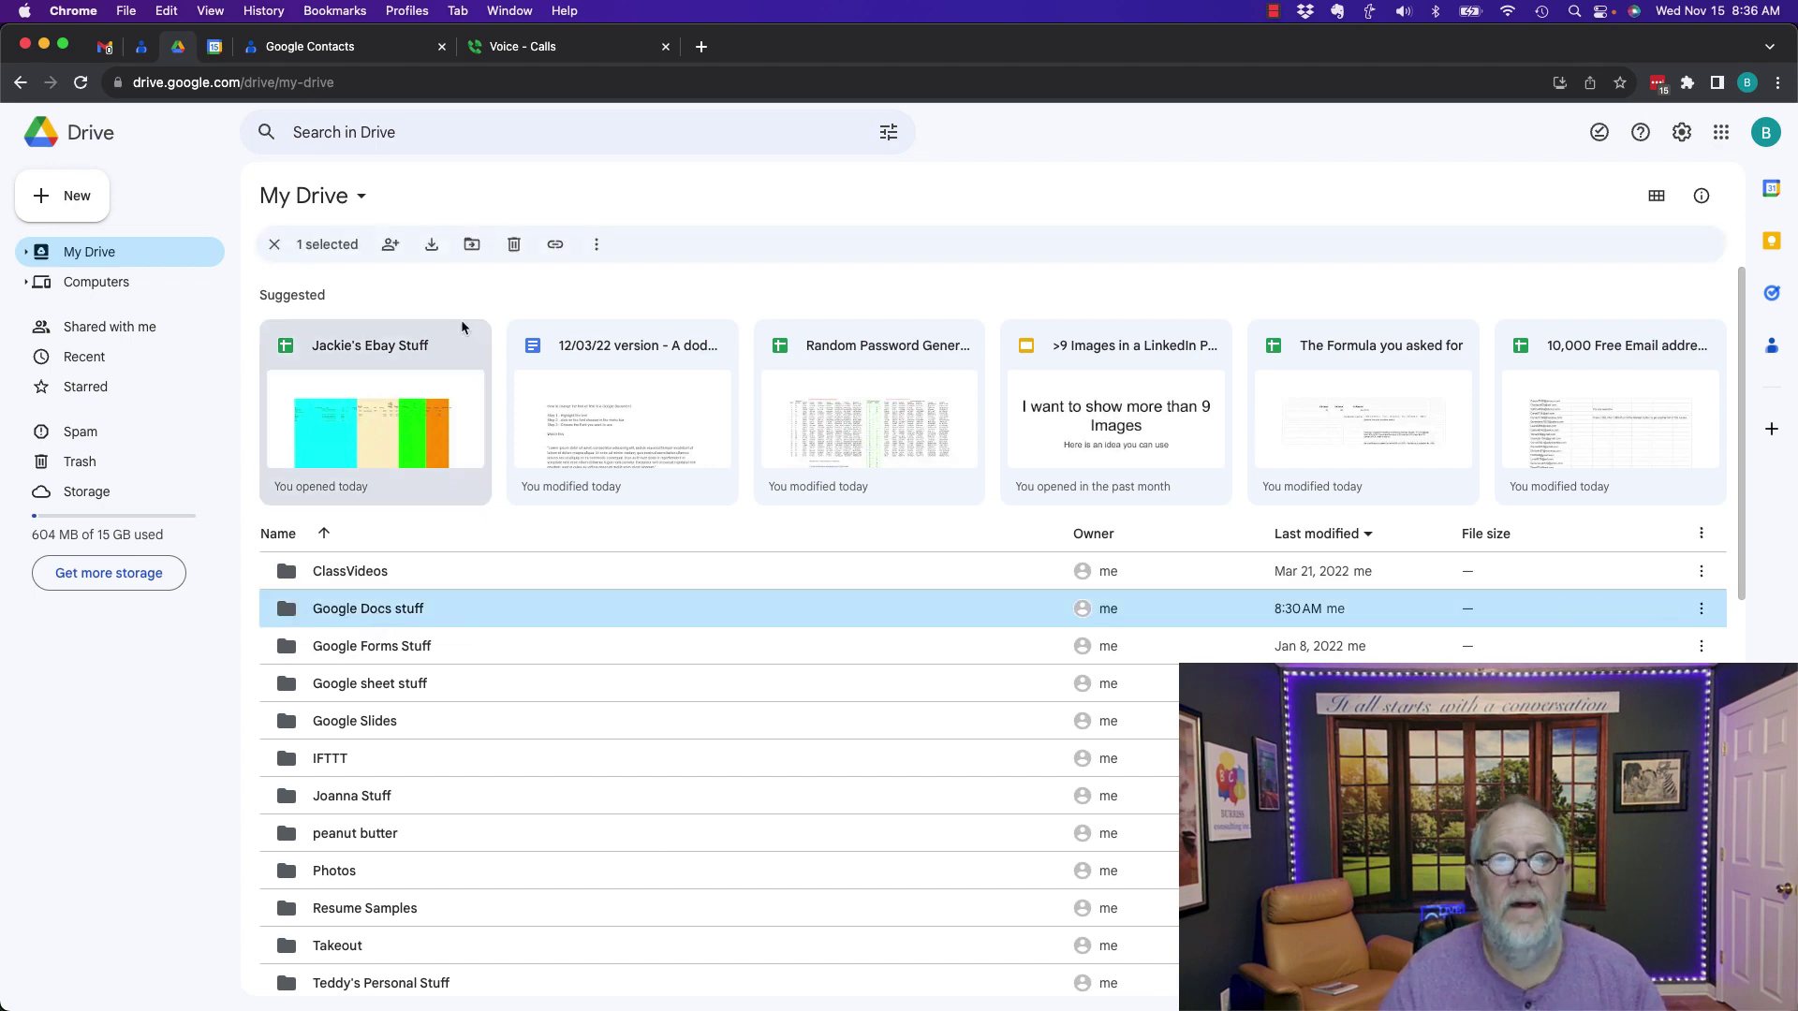
pyautogui.click(393, 247)
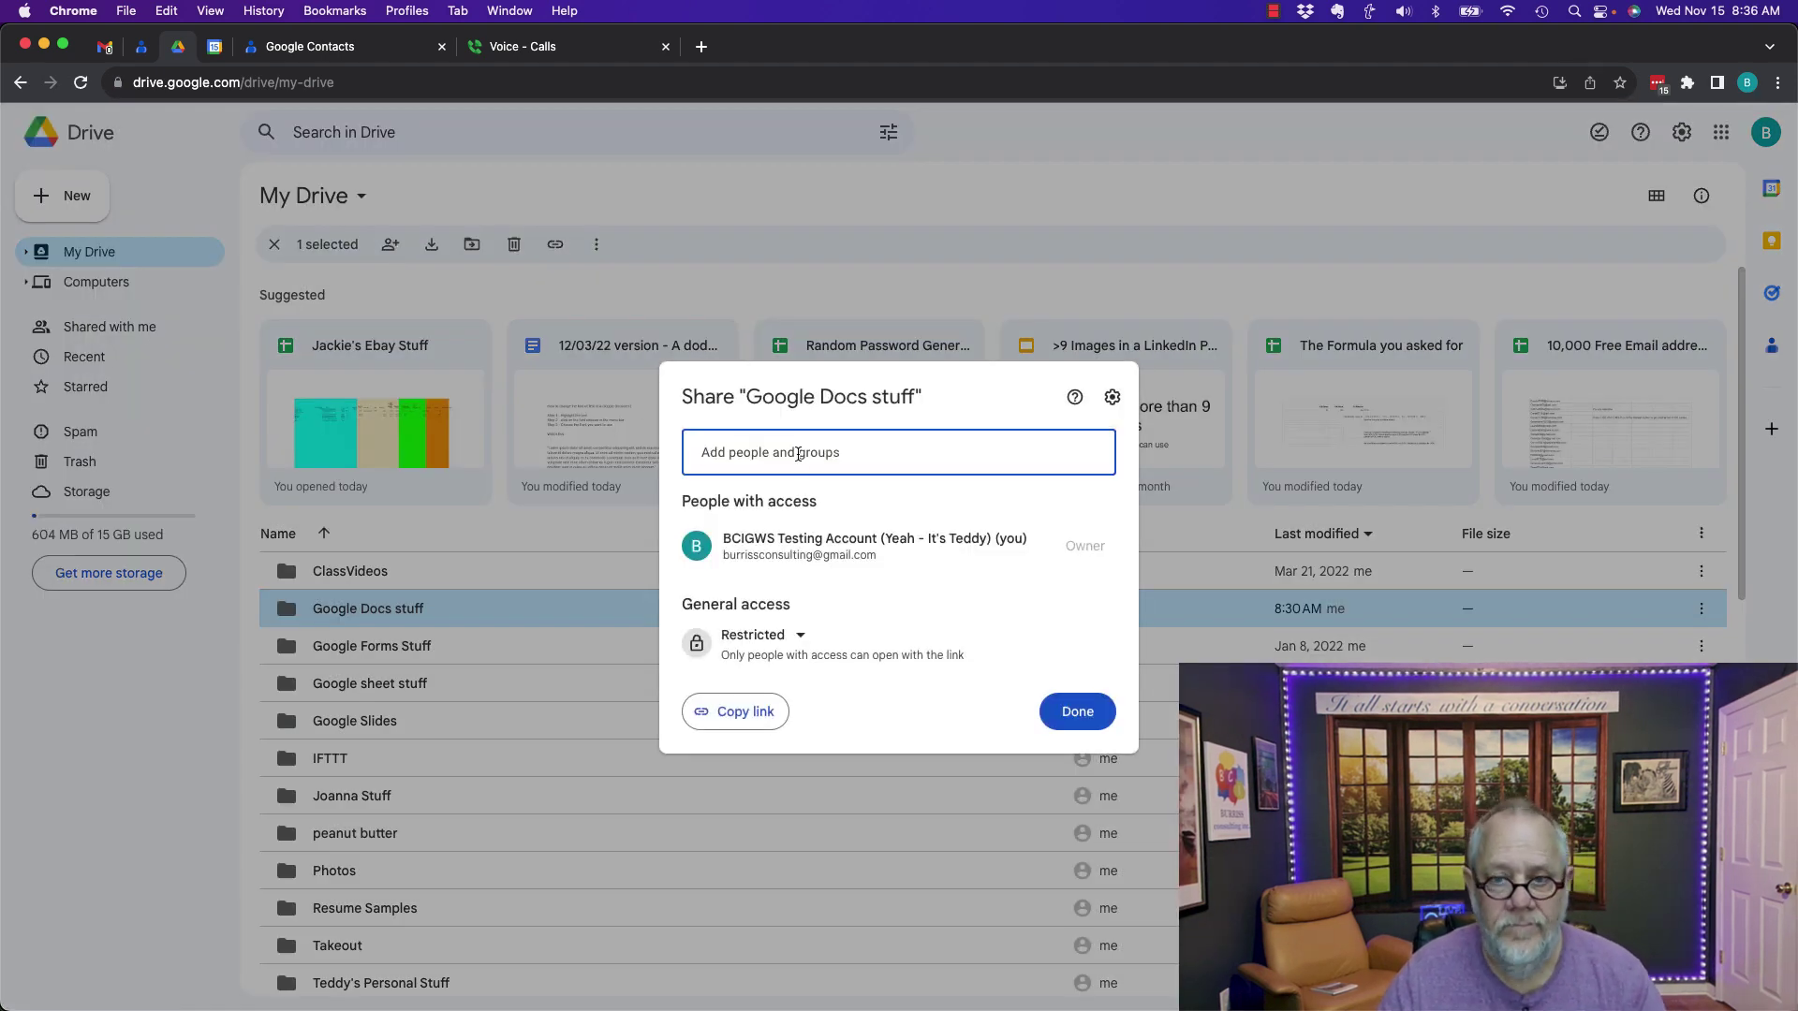
pyautogui.click(798, 454)
pyautogui.write('tlb')
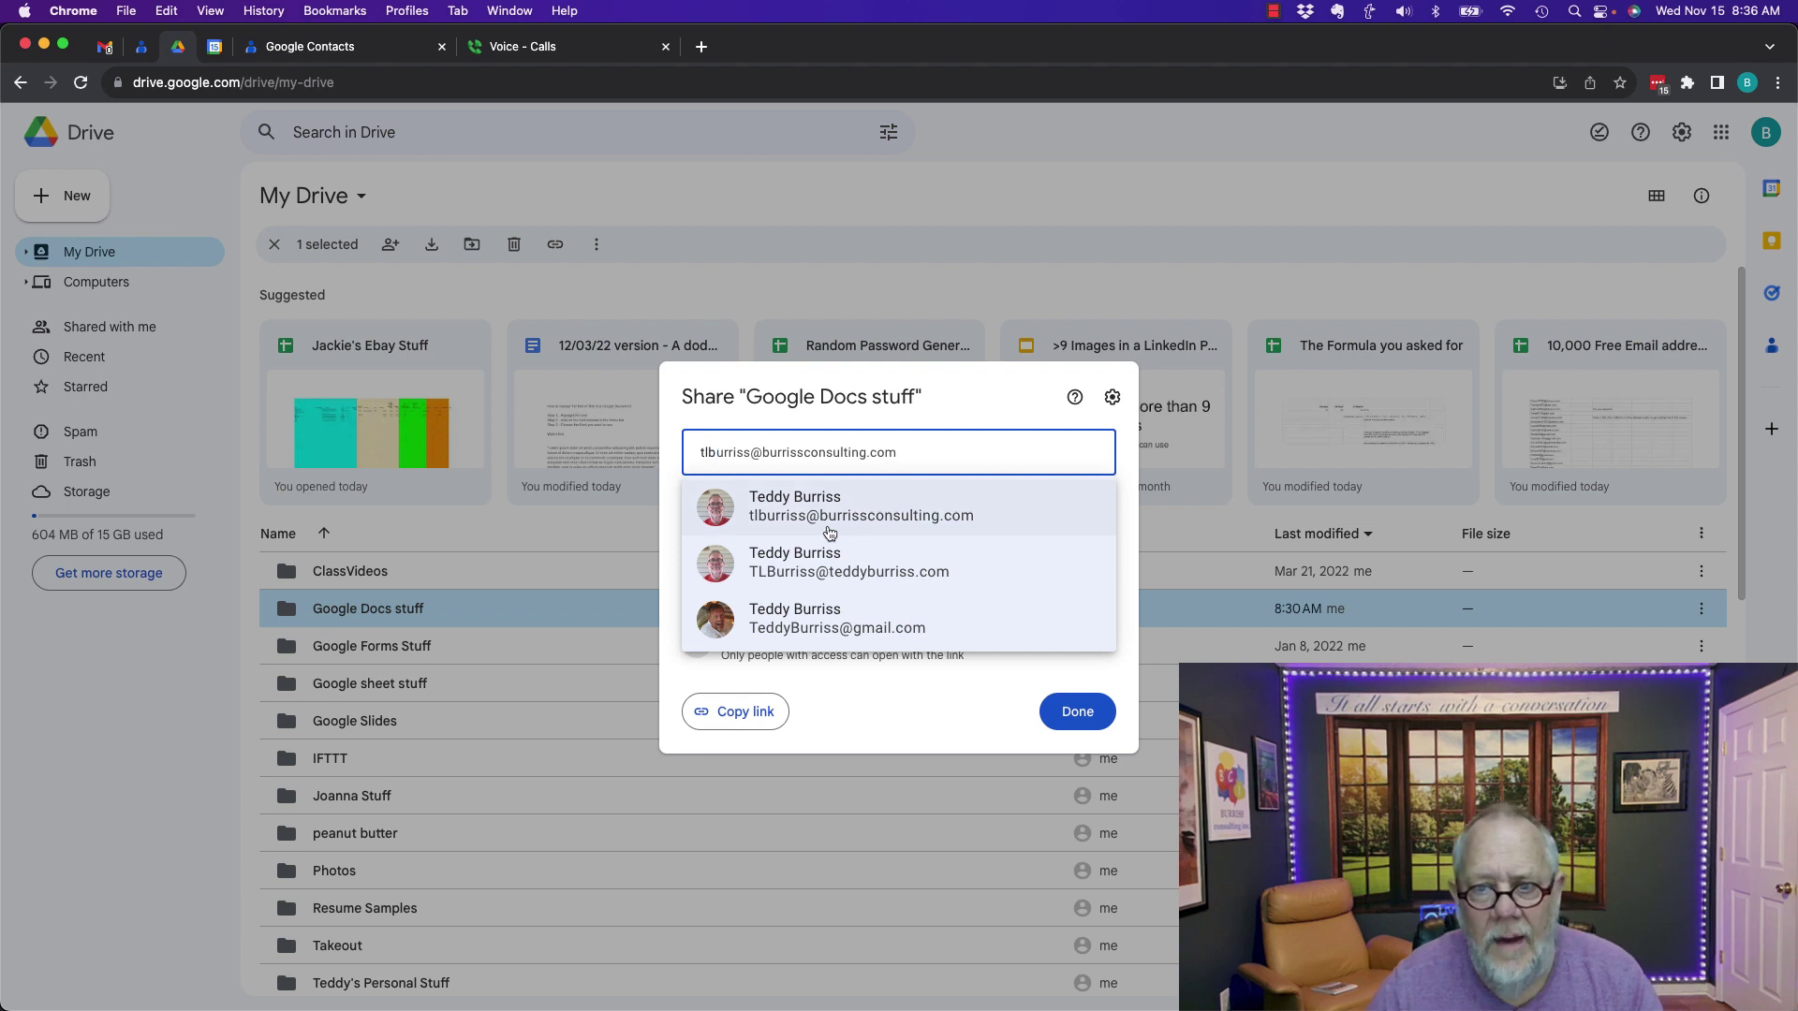
pyautogui.click(779, 510)
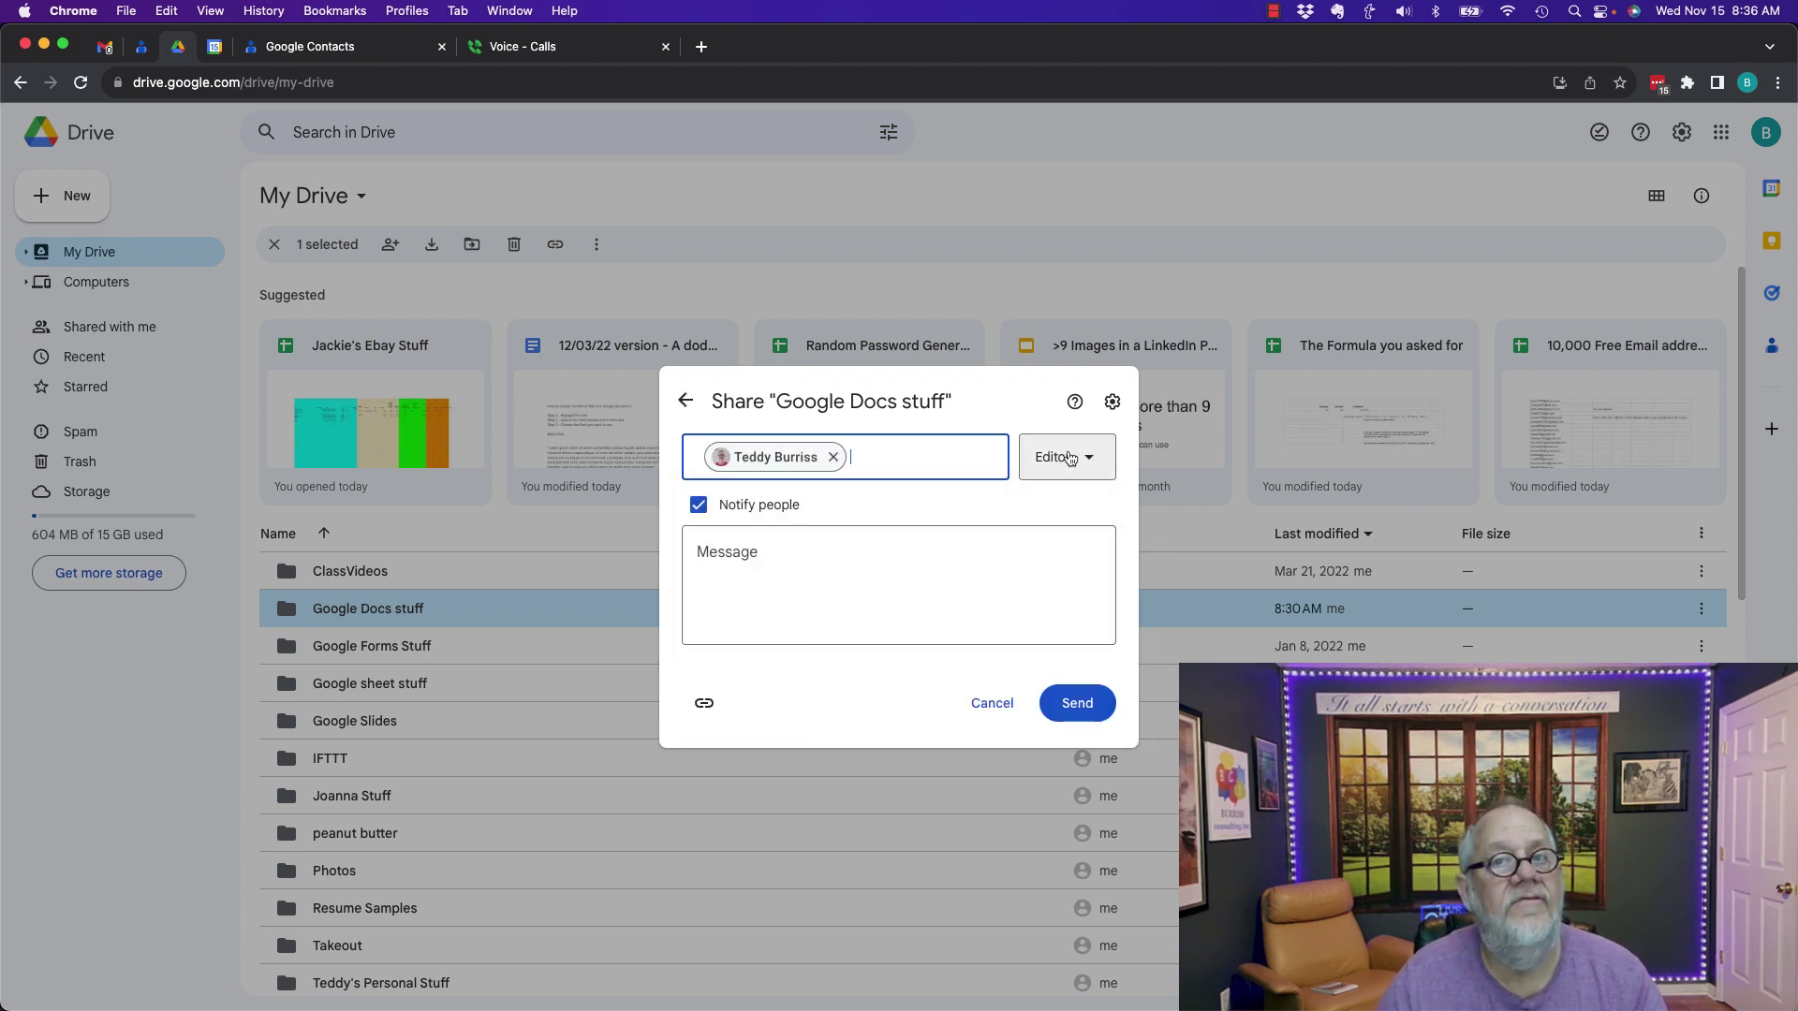
pyautogui.click(1073, 705)
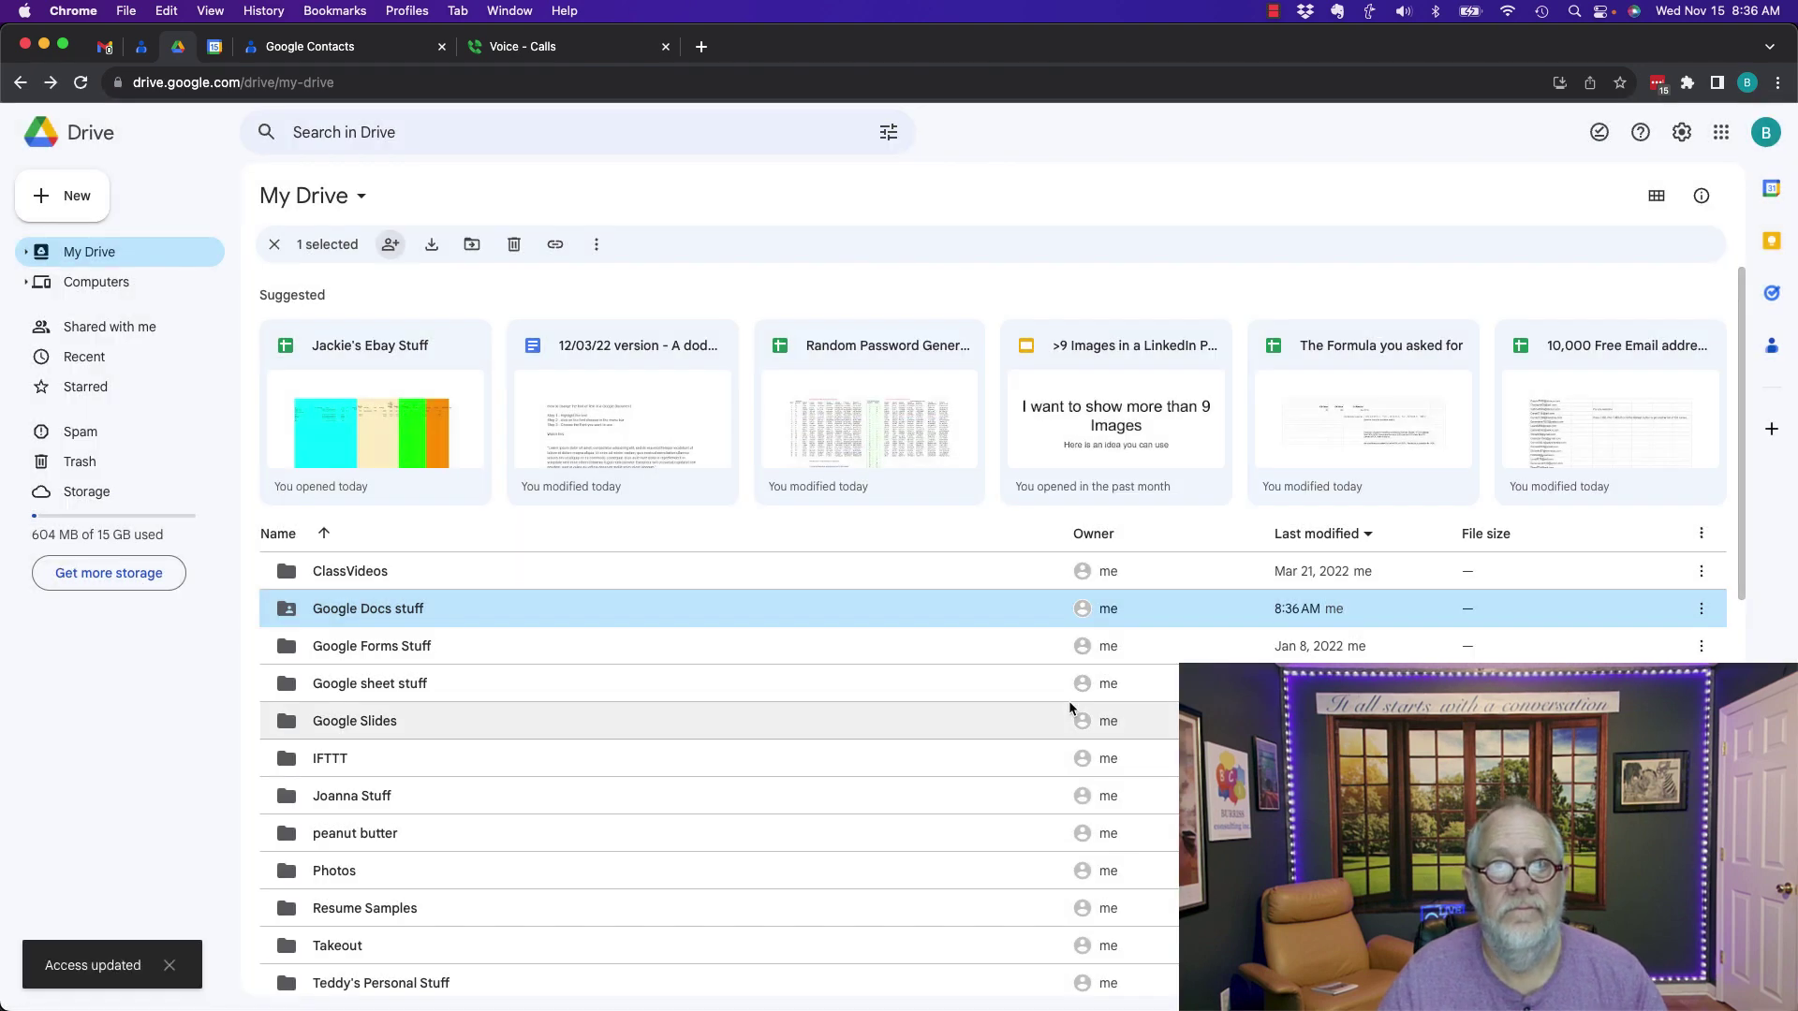
# Switch to the recipient's Chrome profile and open the 'Folder shared with you: Google Docs stuff' email
pyautogui.click(419, 15)
pyautogui.click(428, 163)
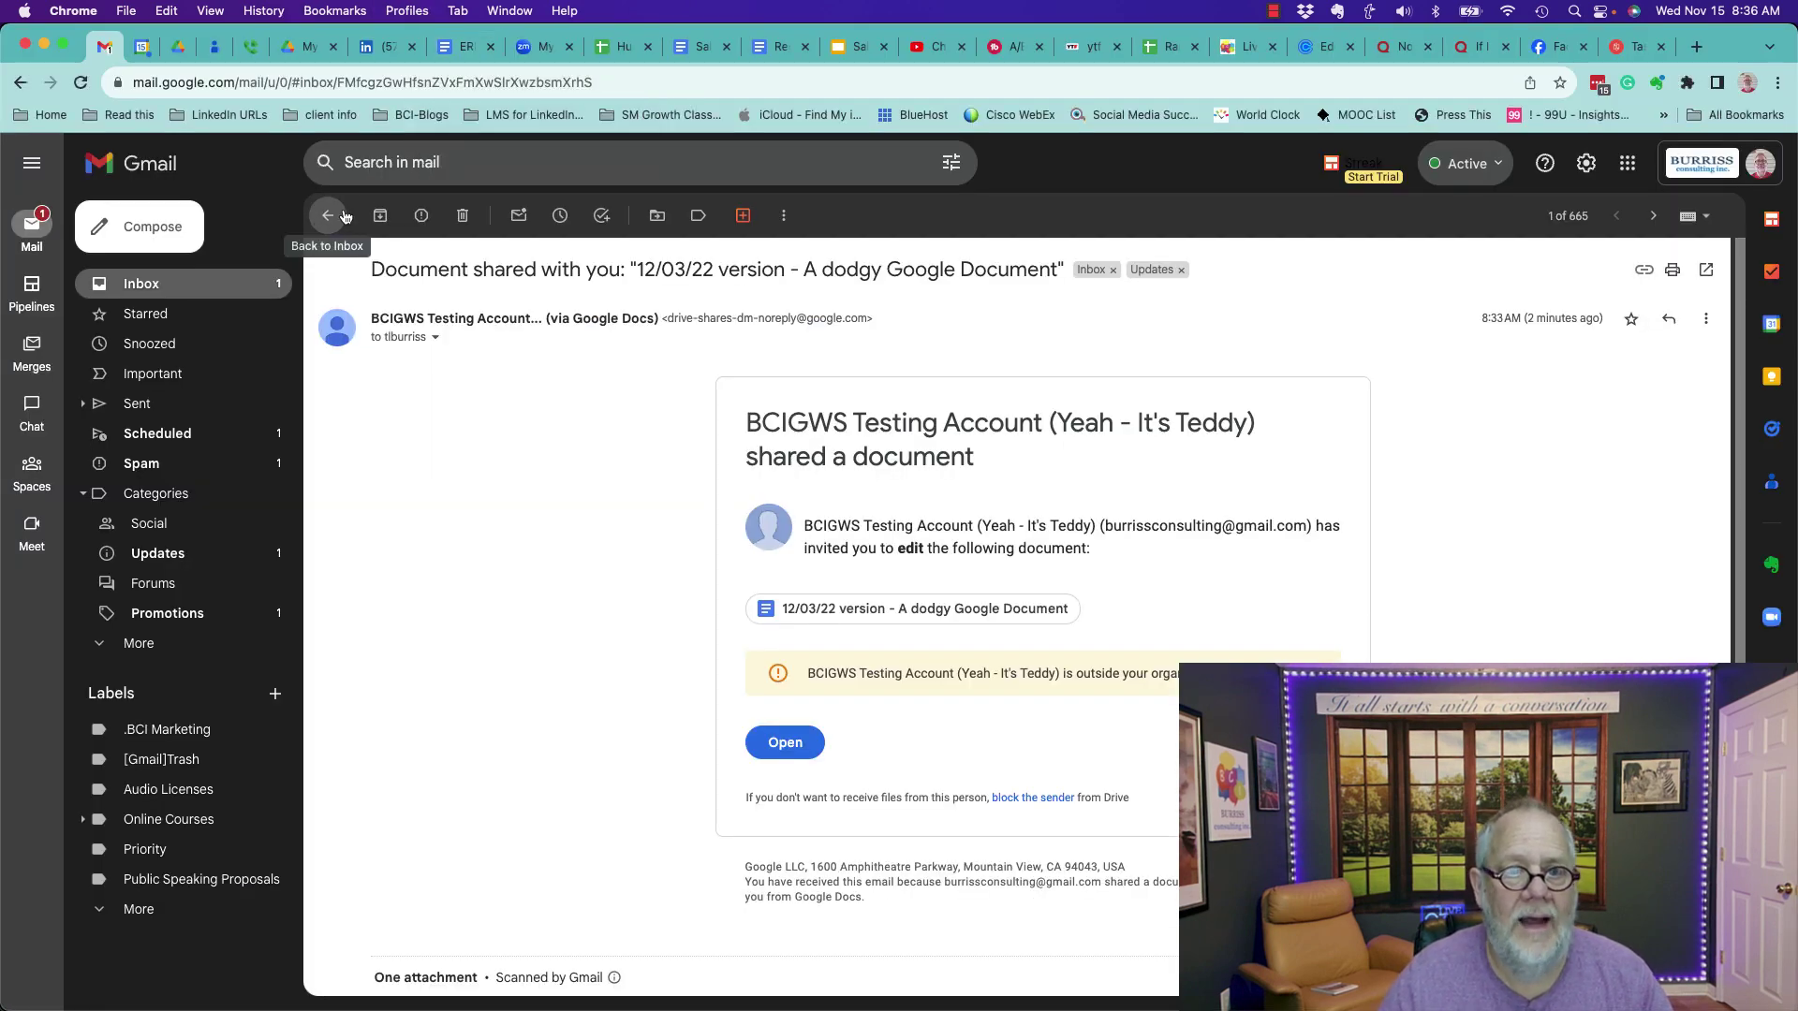
pyautogui.click(327, 217)
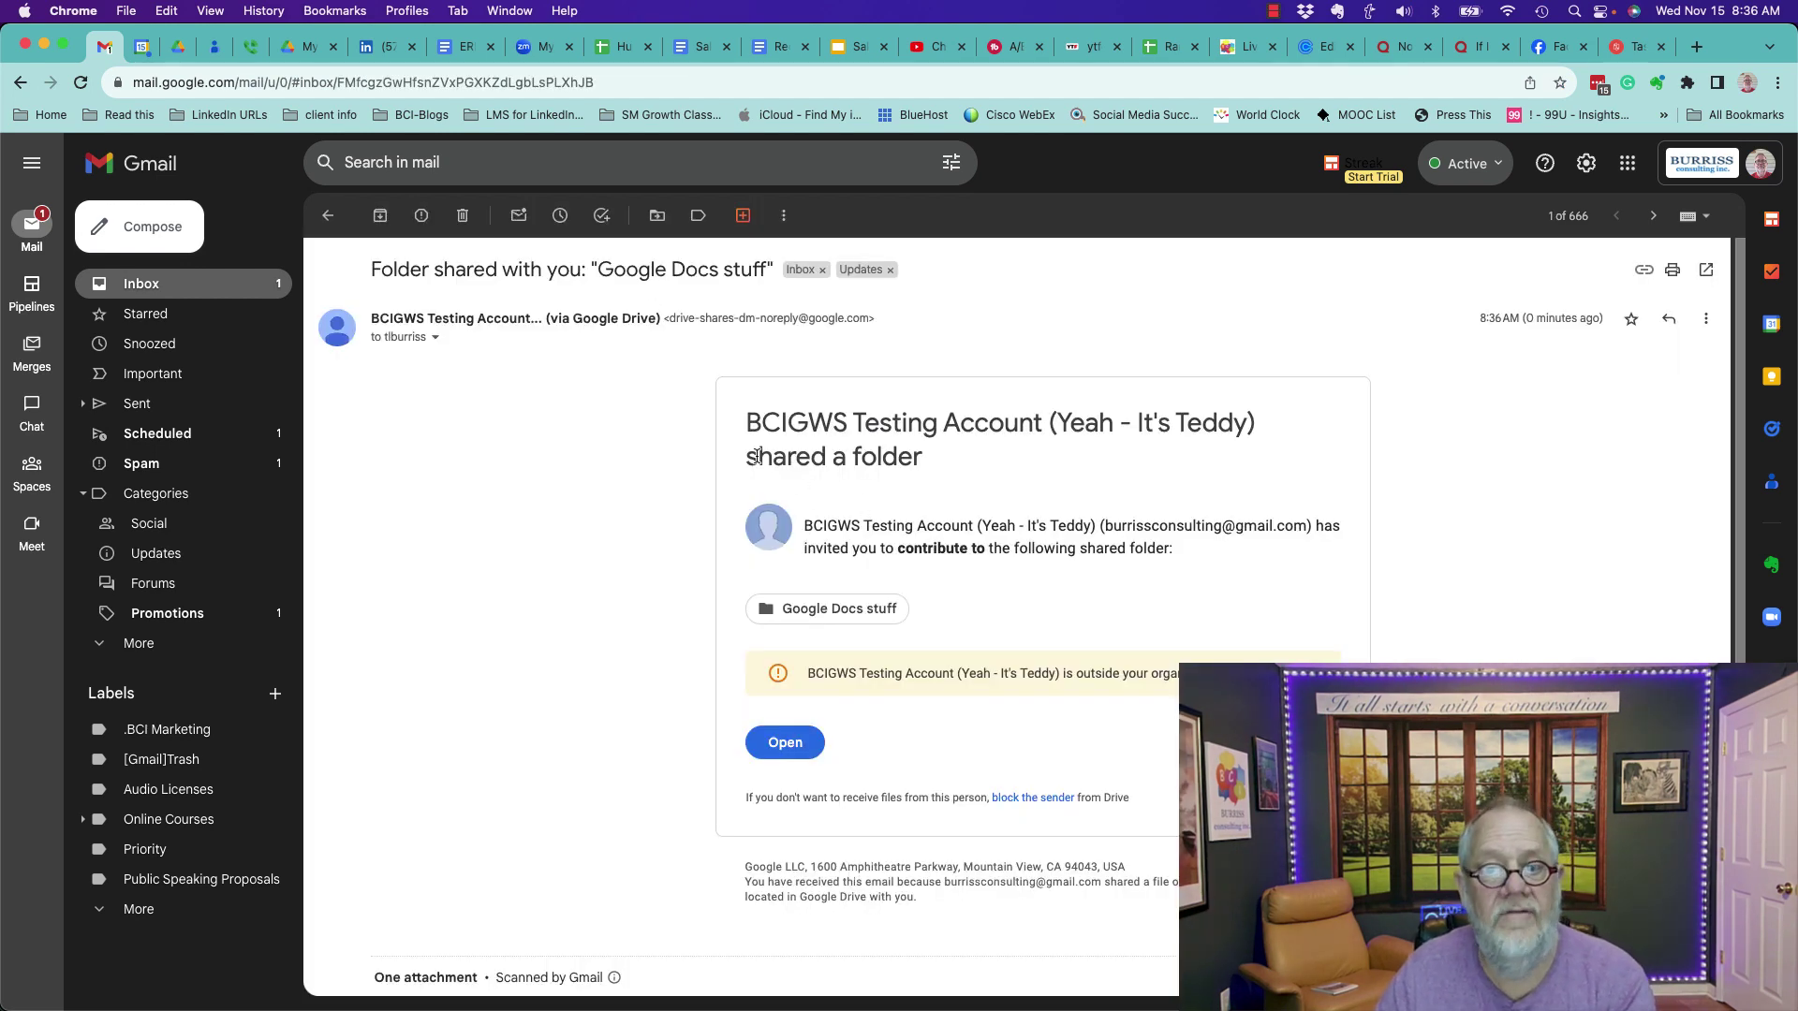
pyautogui.moveTo(758, 456); pyautogui.dragTo(927, 462)
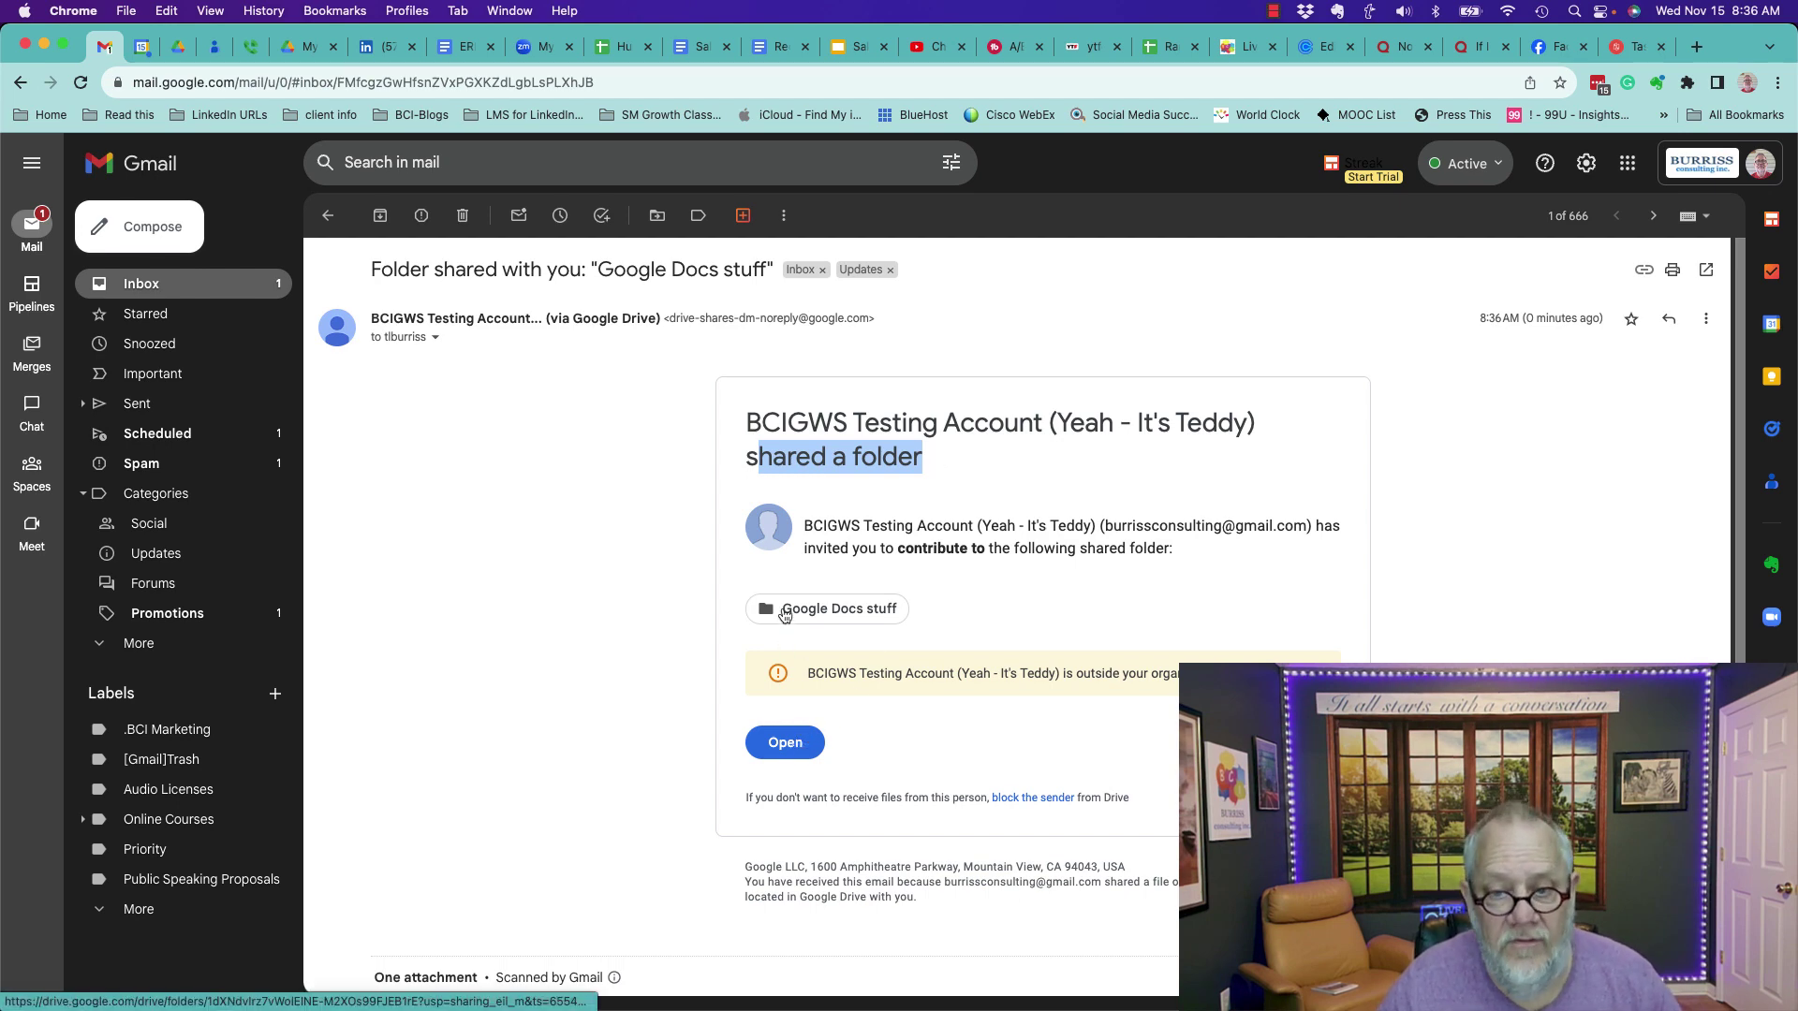
# Open the shared Google Docs stuff folder in the recipient's Drive from the invitation email
pyautogui.click(783, 745)
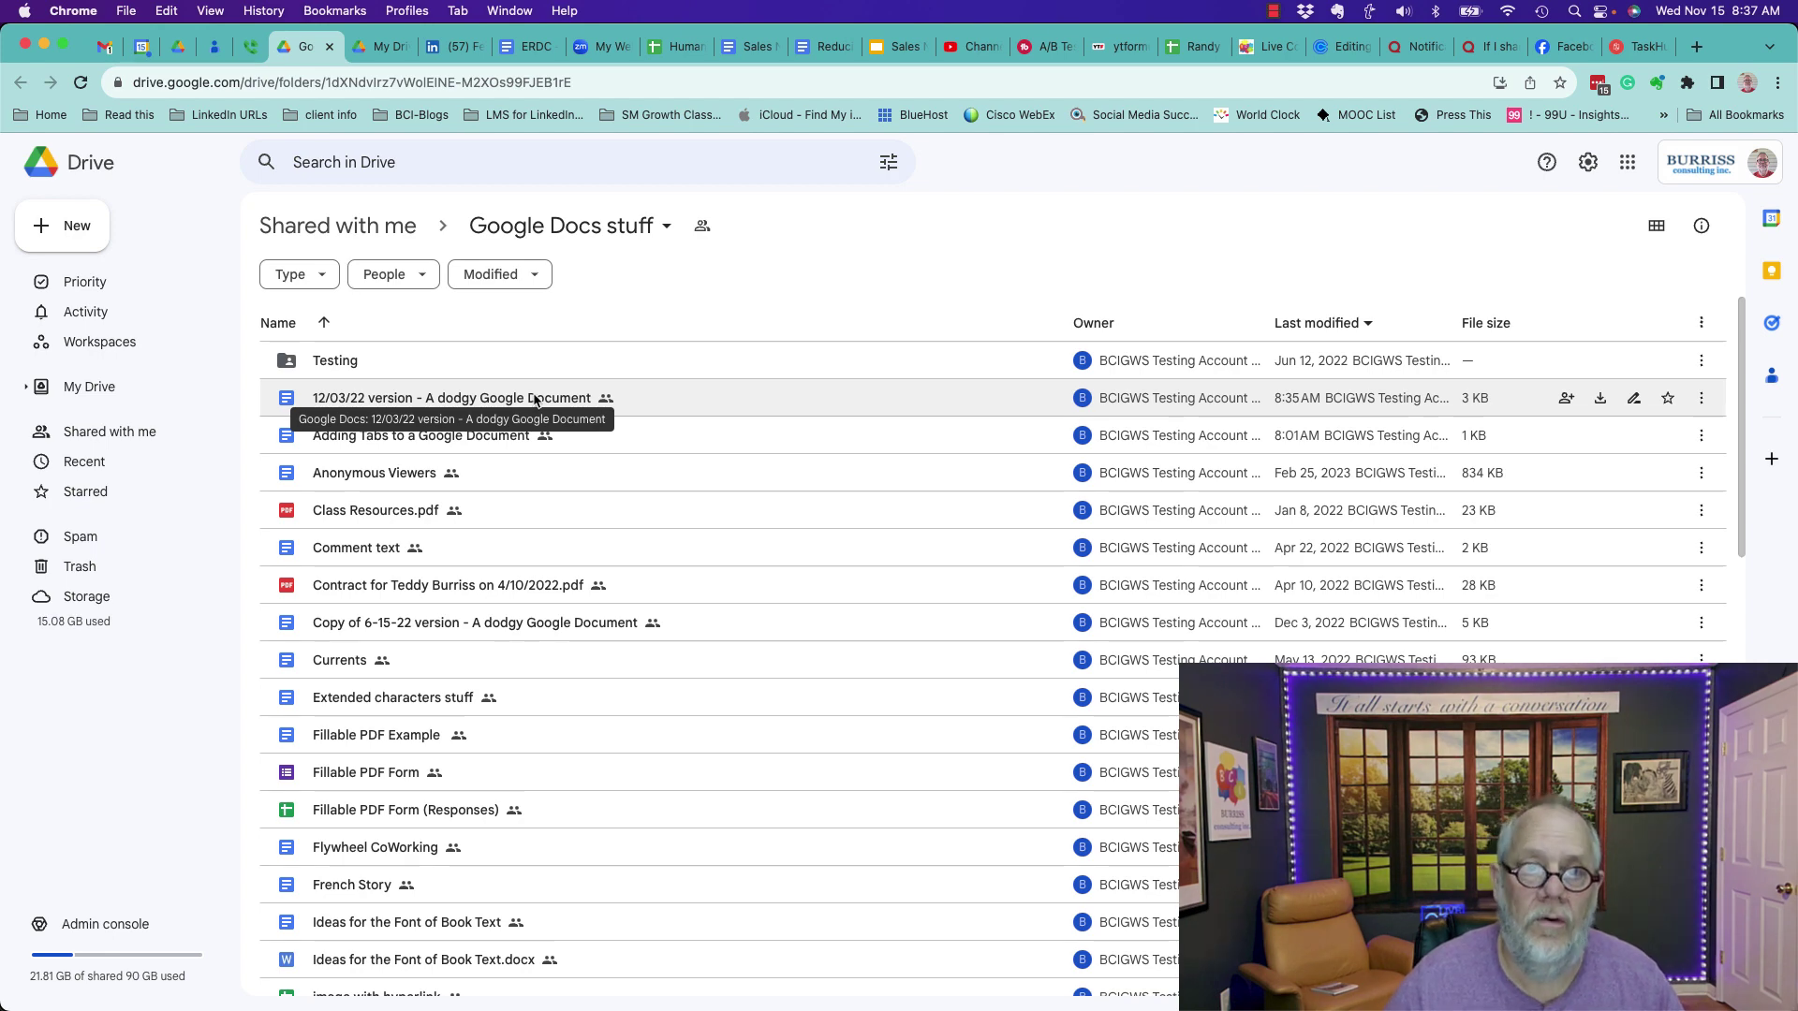
# Switch to the sharing account's profile, open Google Docs stuff and select Class Resources.pdf
pyautogui.click(409, 11)
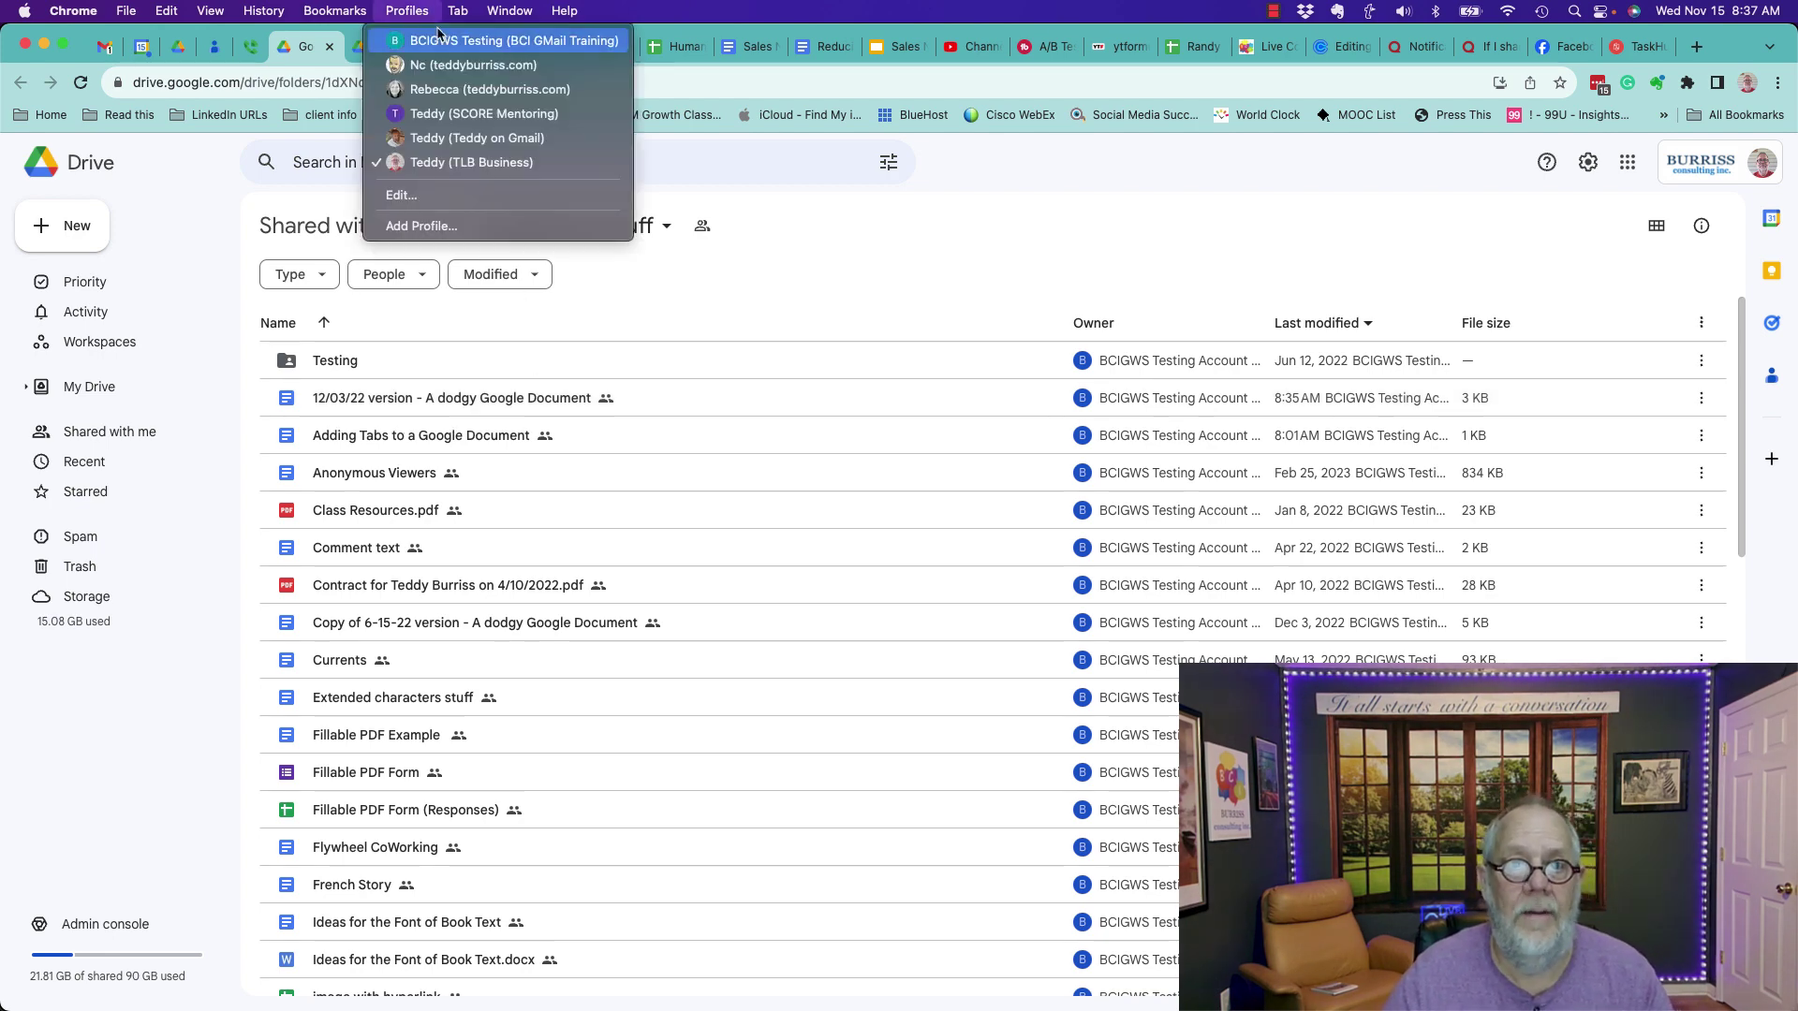
pyautogui.click(455, 46)
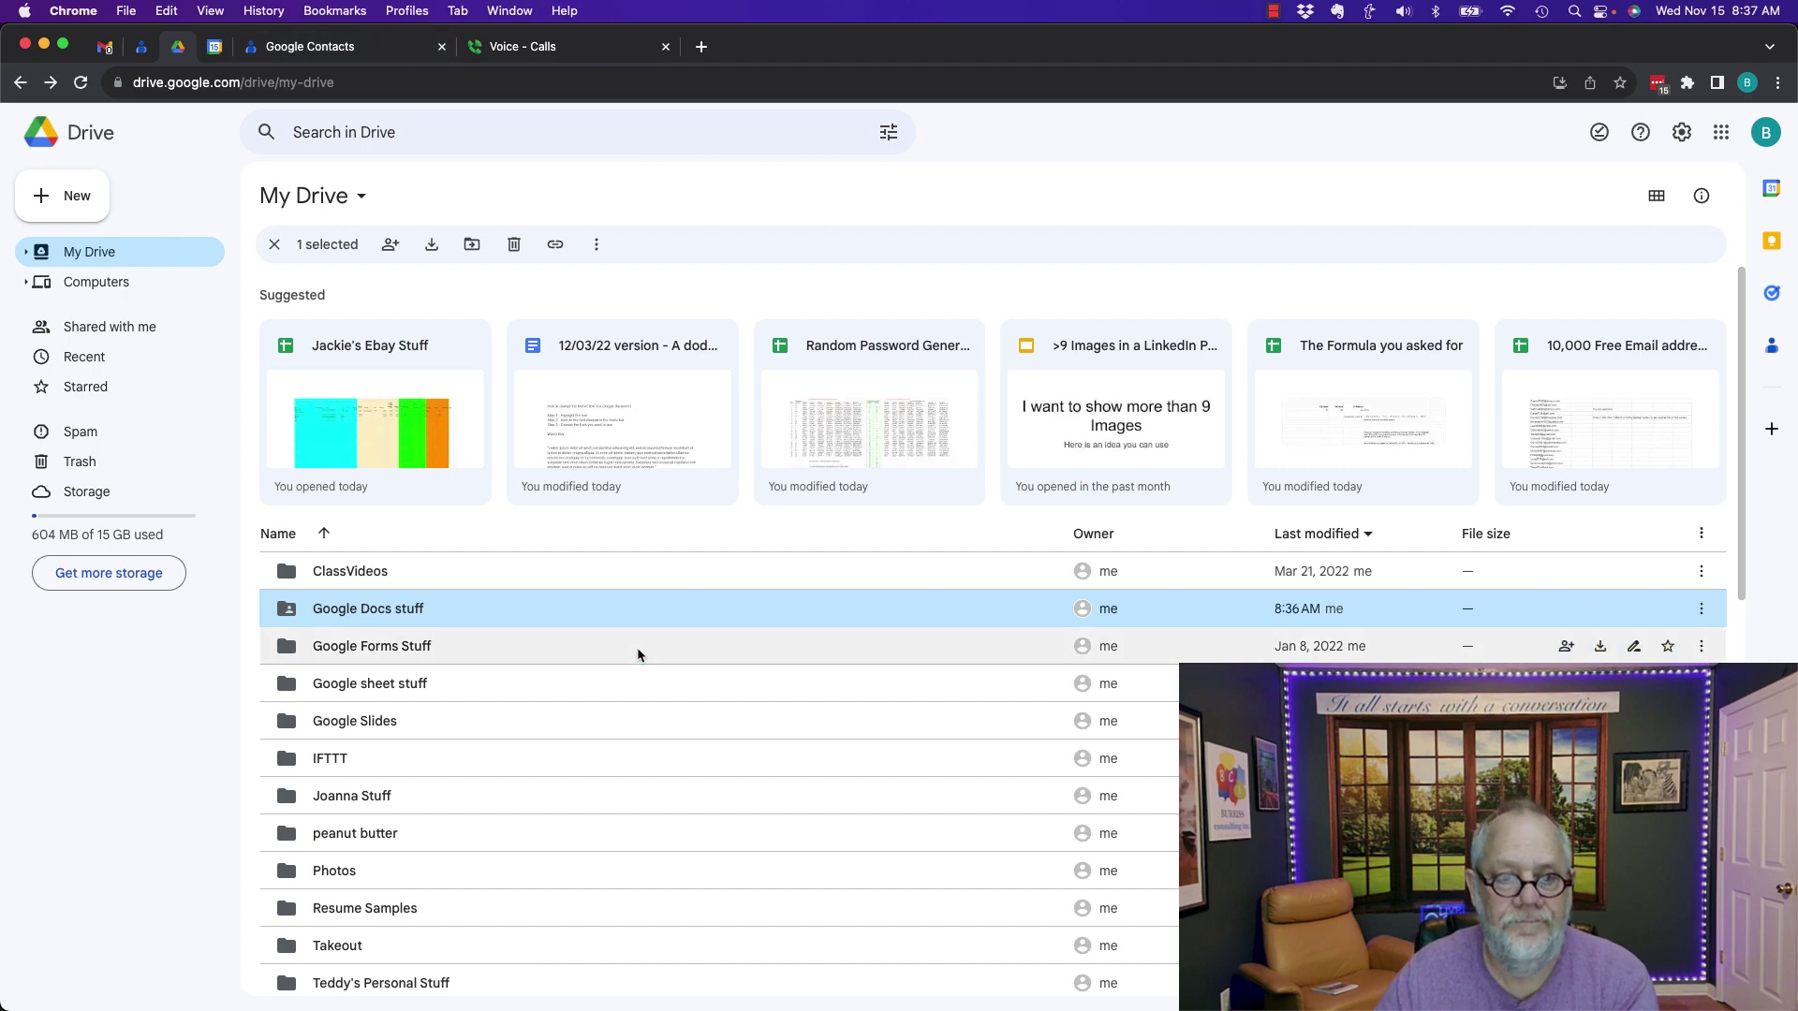
pyautogui.doubleClick(334, 609)
pyautogui.scroll(-2, 459, 401)
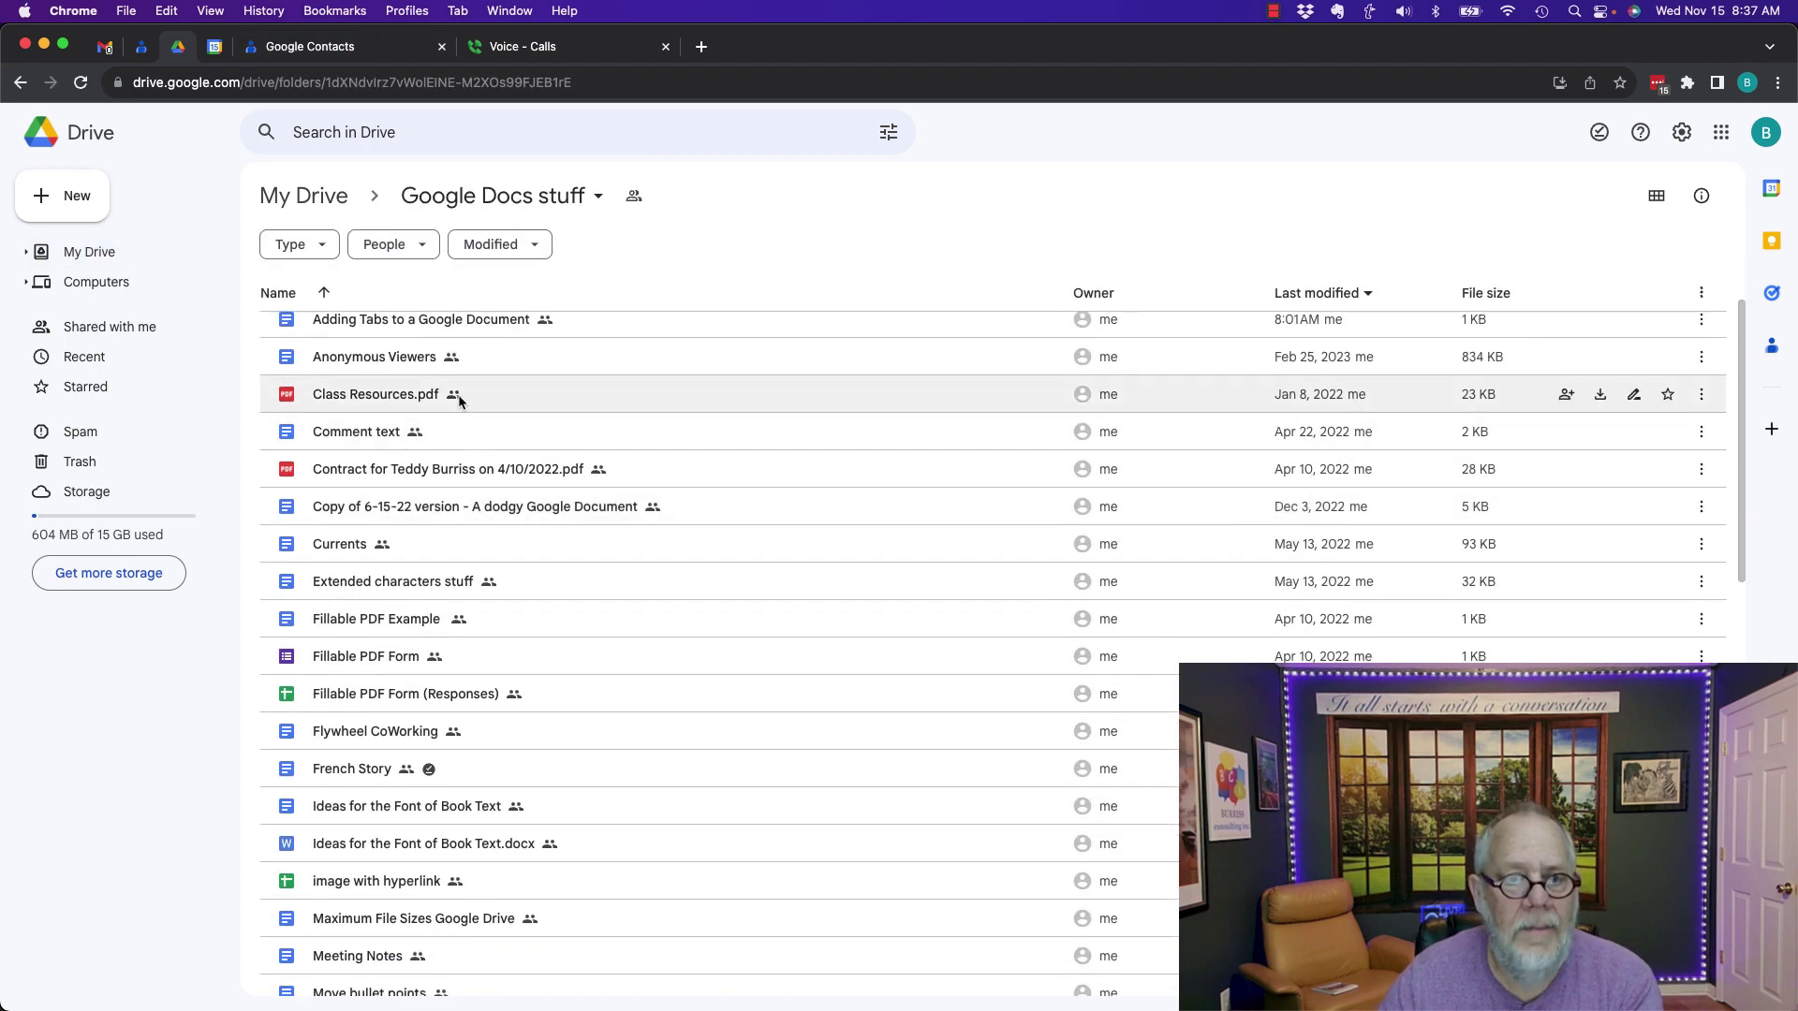
pyautogui.click(374, 396)
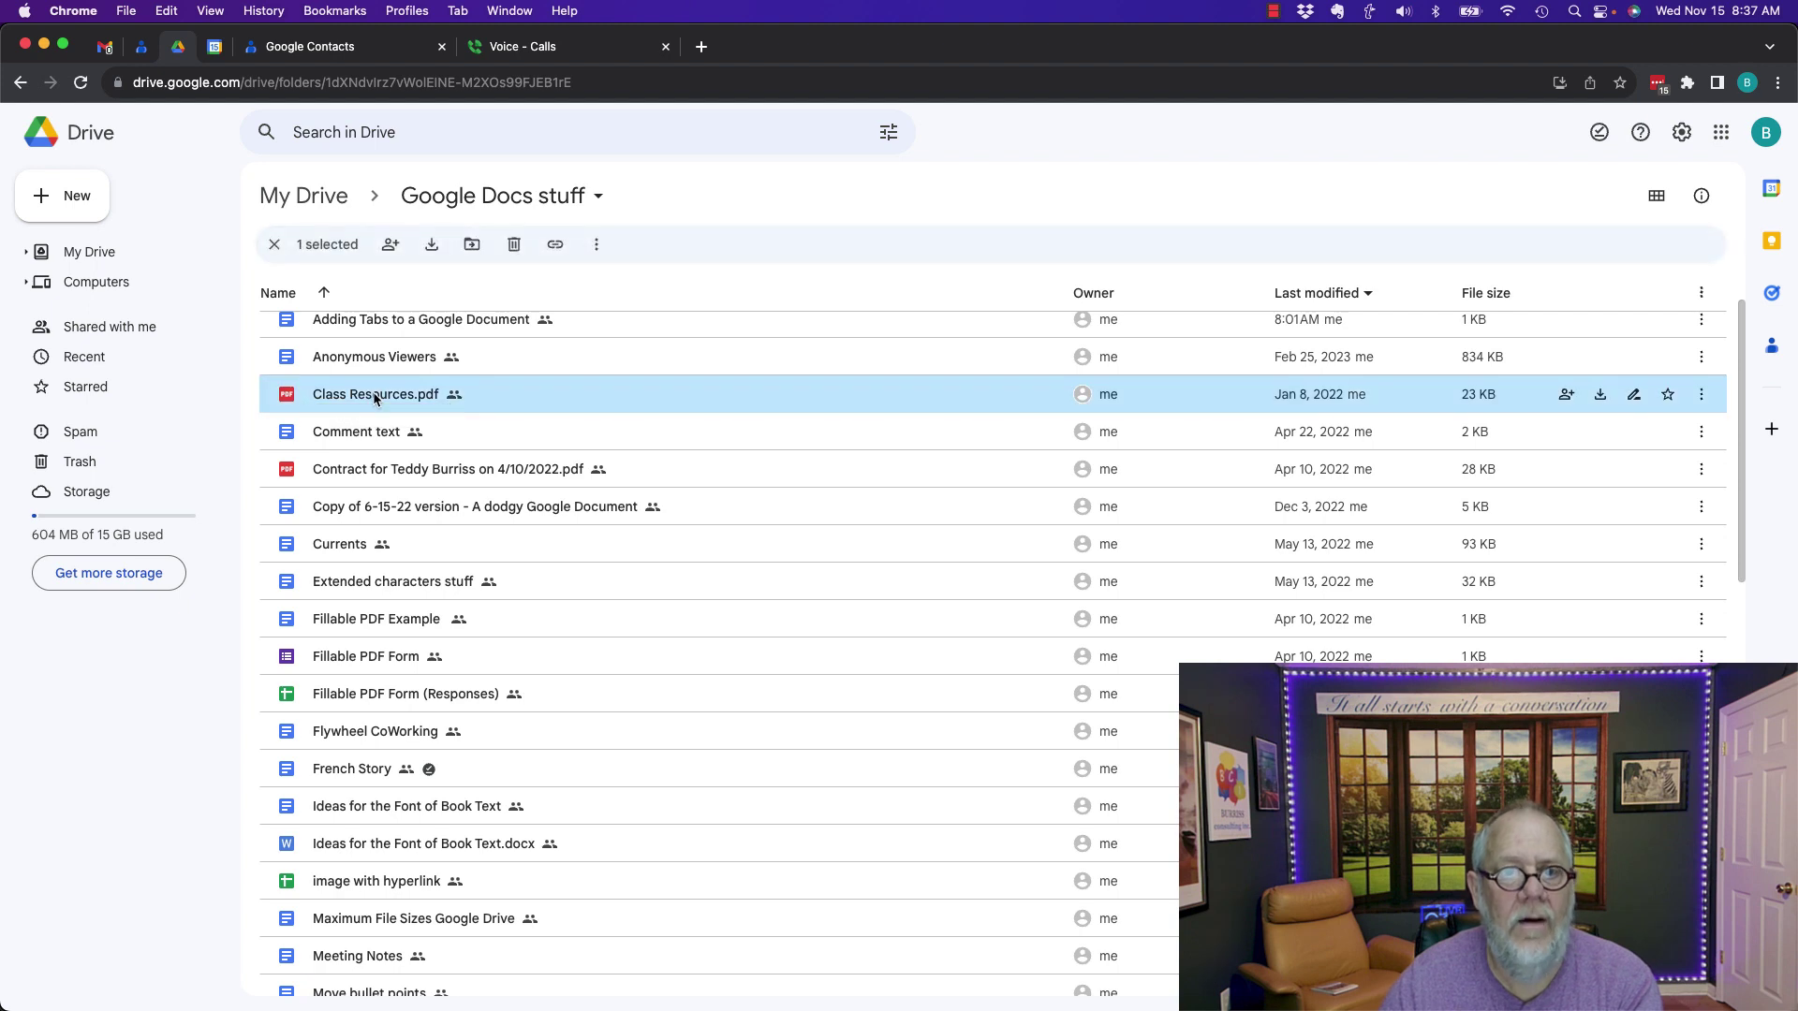
# Move Class Resources.pdf into Temp, confirming despite lost shared access, then check Temp
pyautogui.click(28, 252)
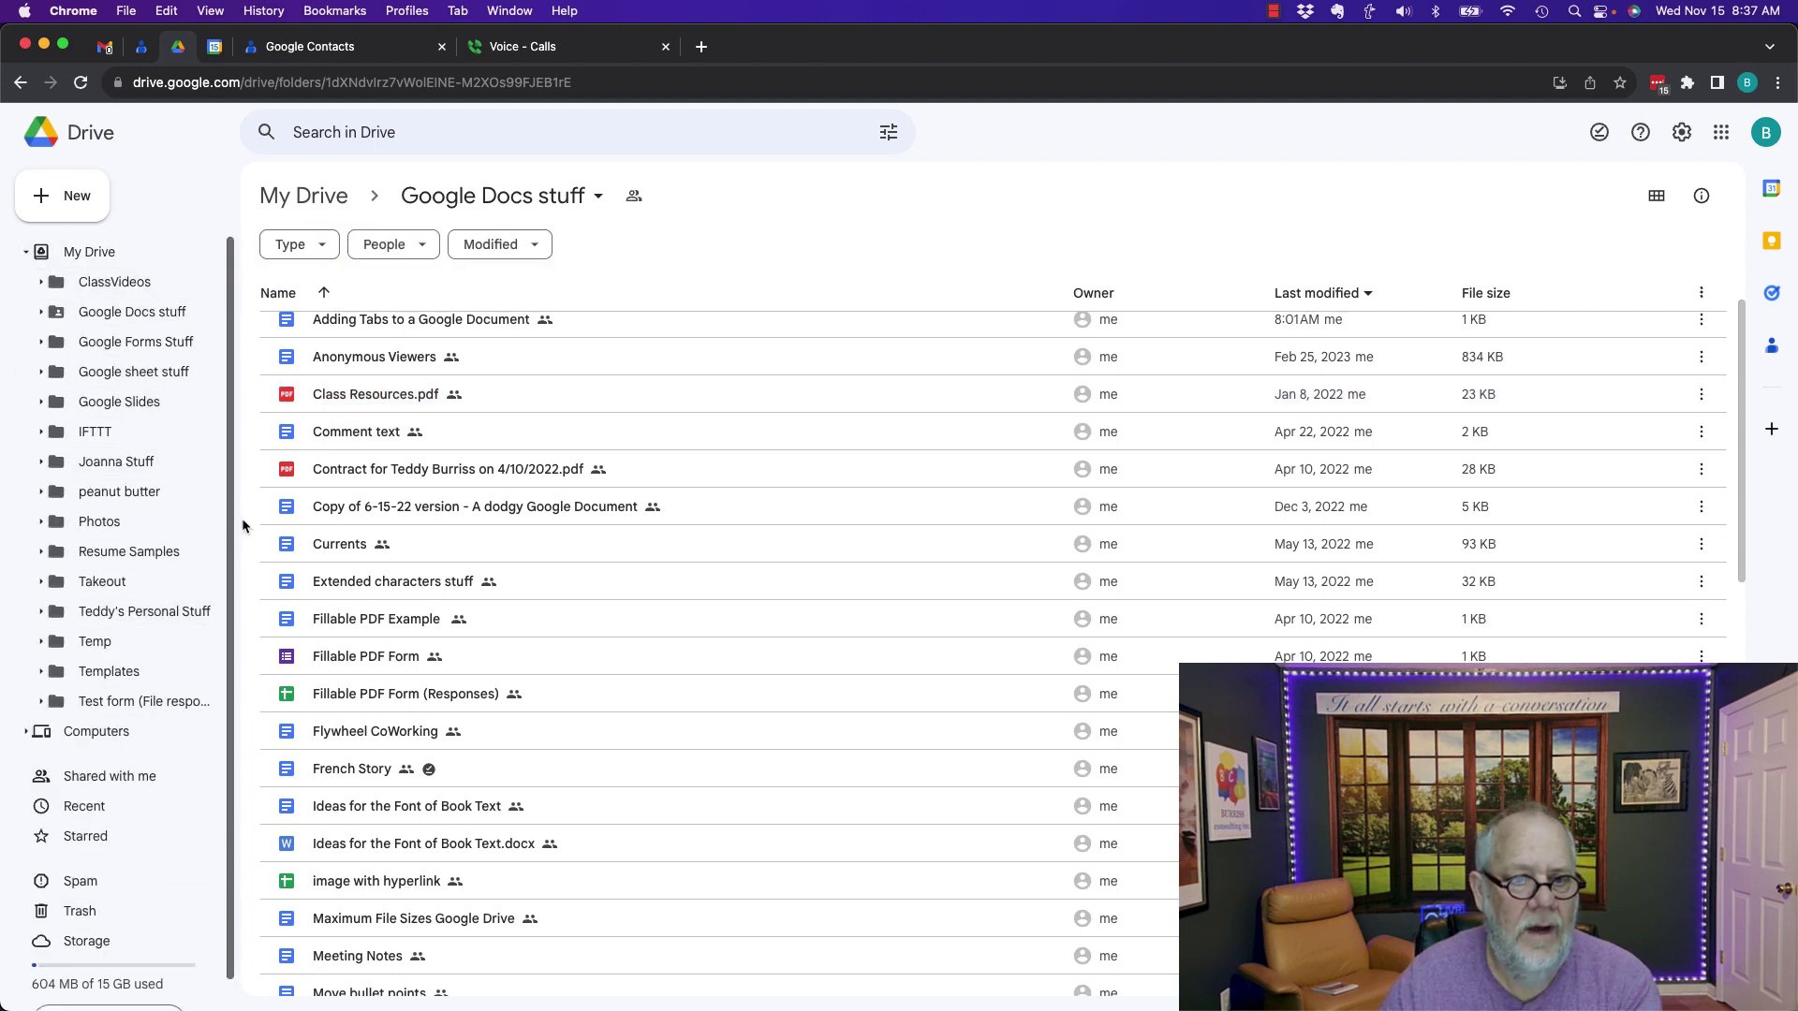
pyautogui.moveTo(365, 395); pyautogui.dragTo(104, 644)
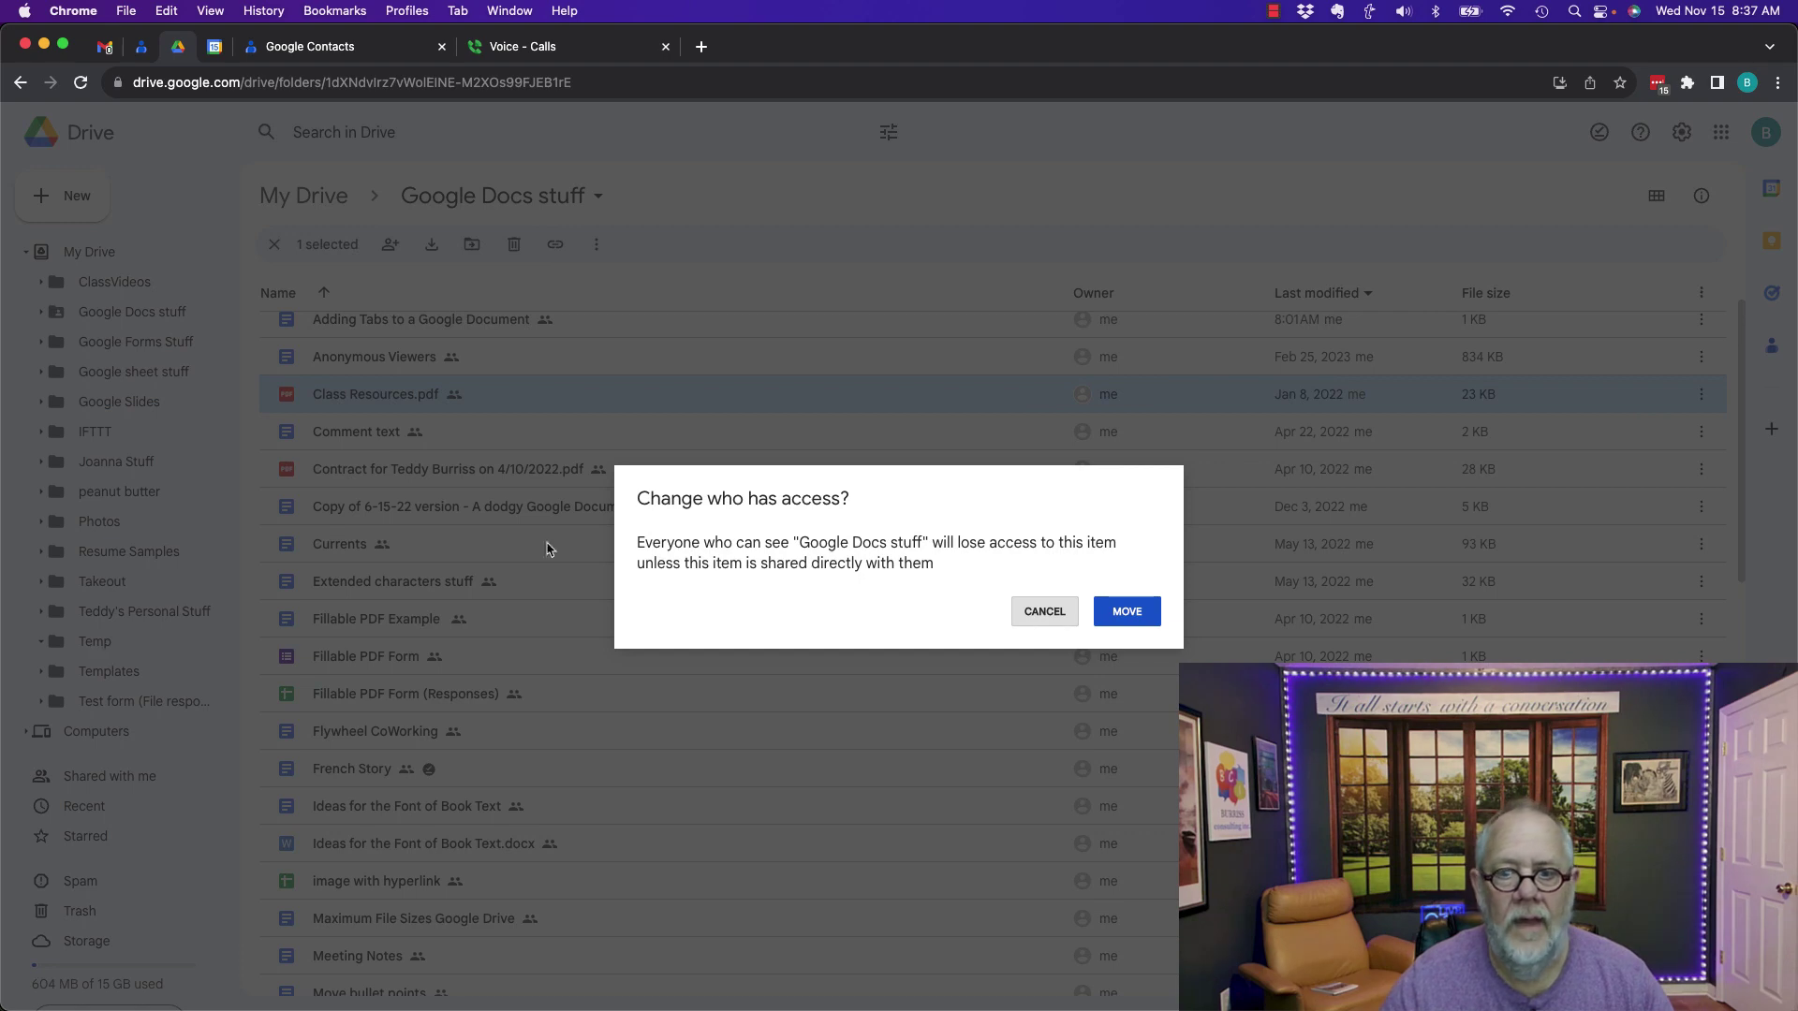
pyautogui.click(1139, 614)
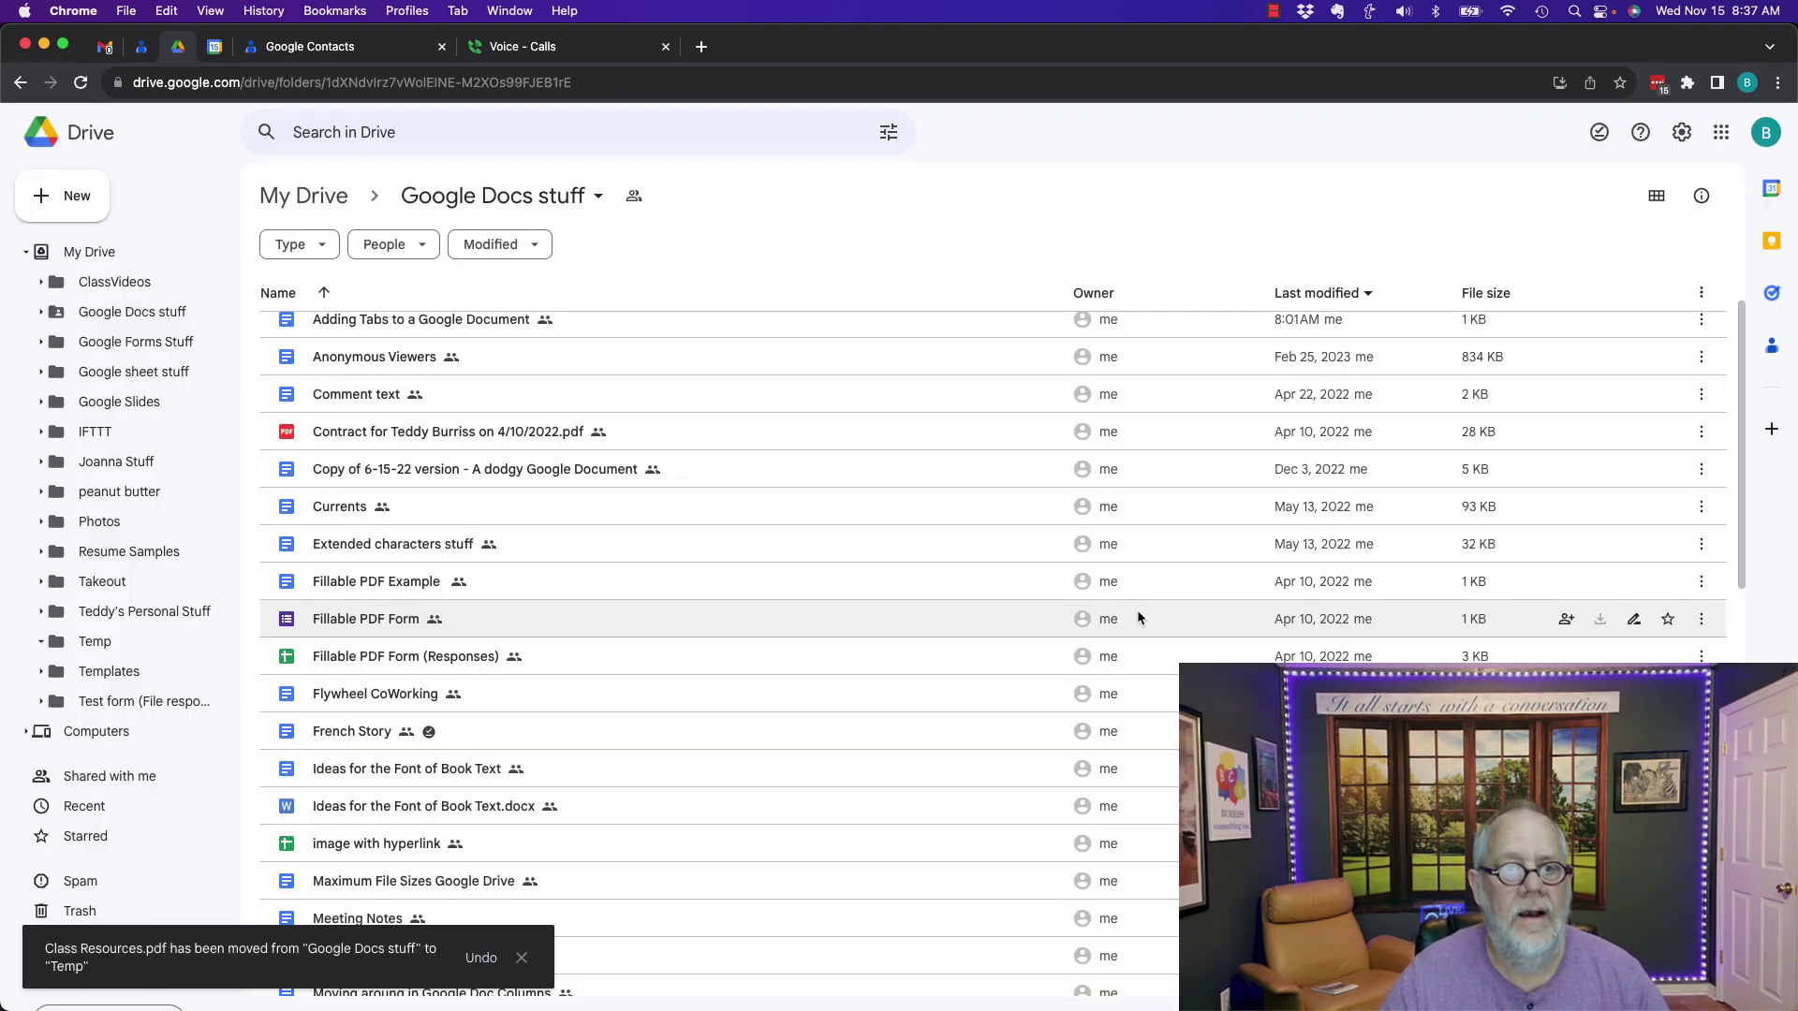
pyautogui.click(117, 644)
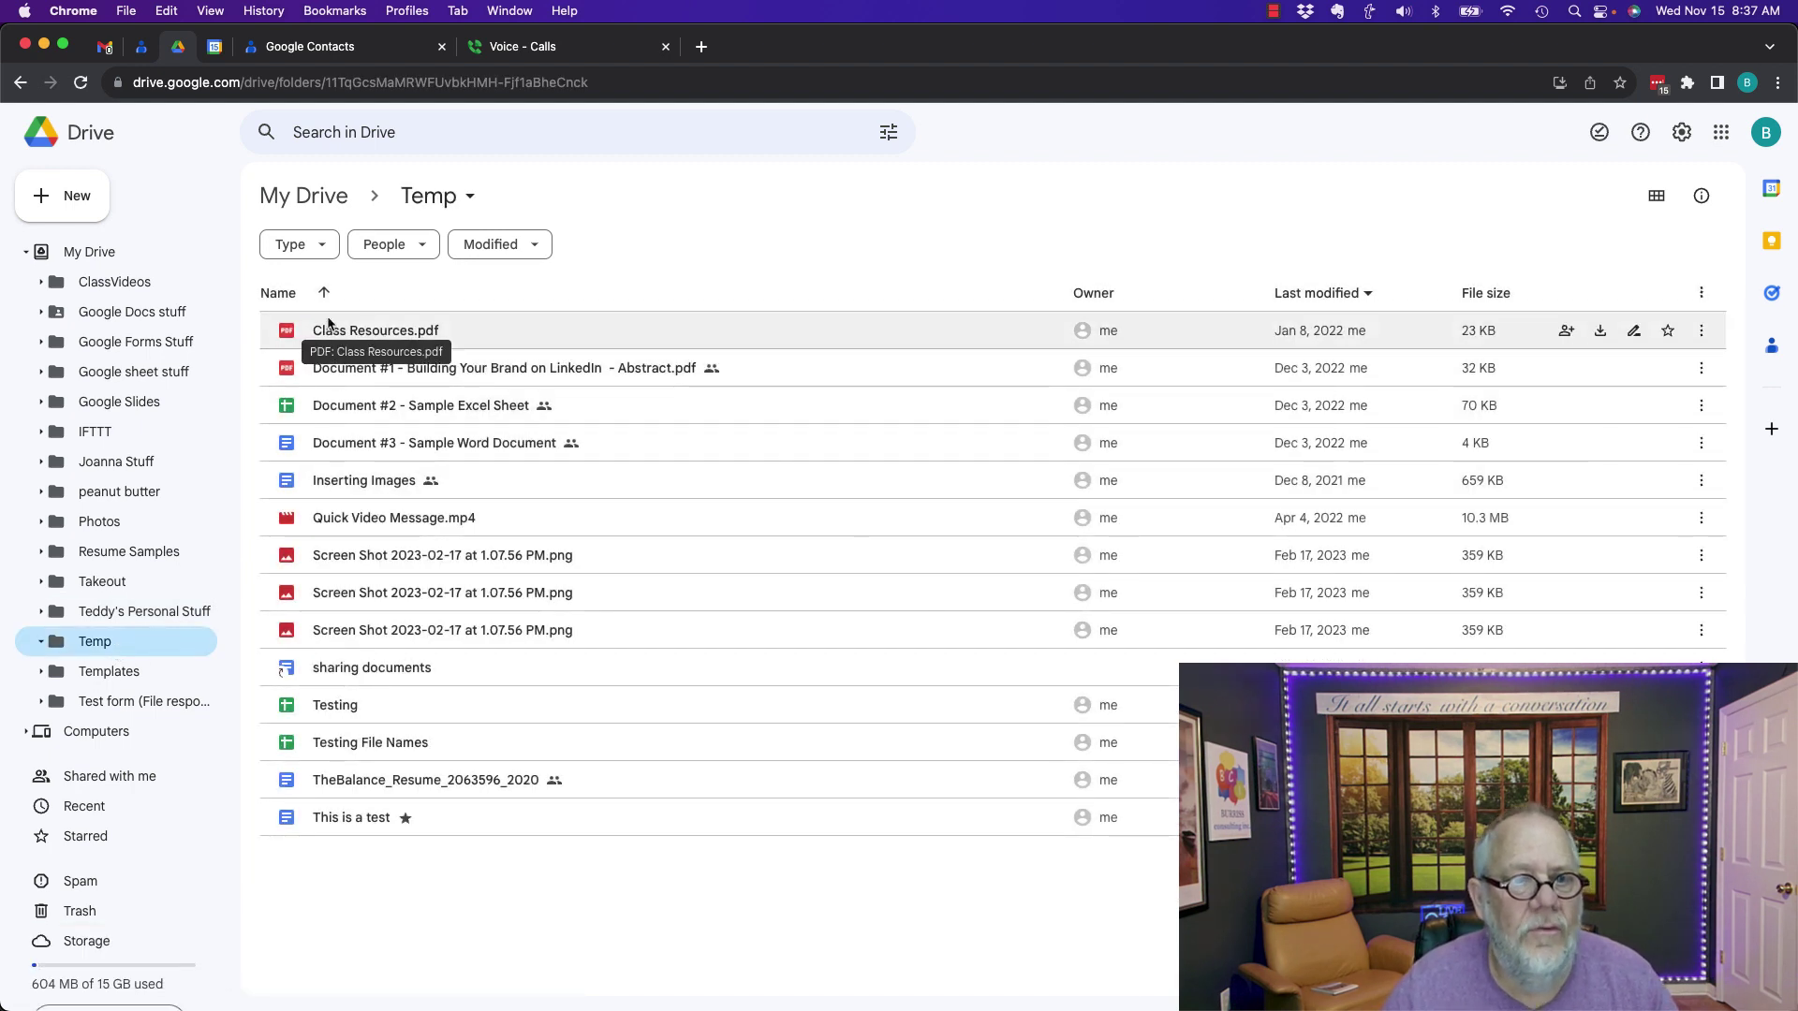
pyautogui.click(121, 312)
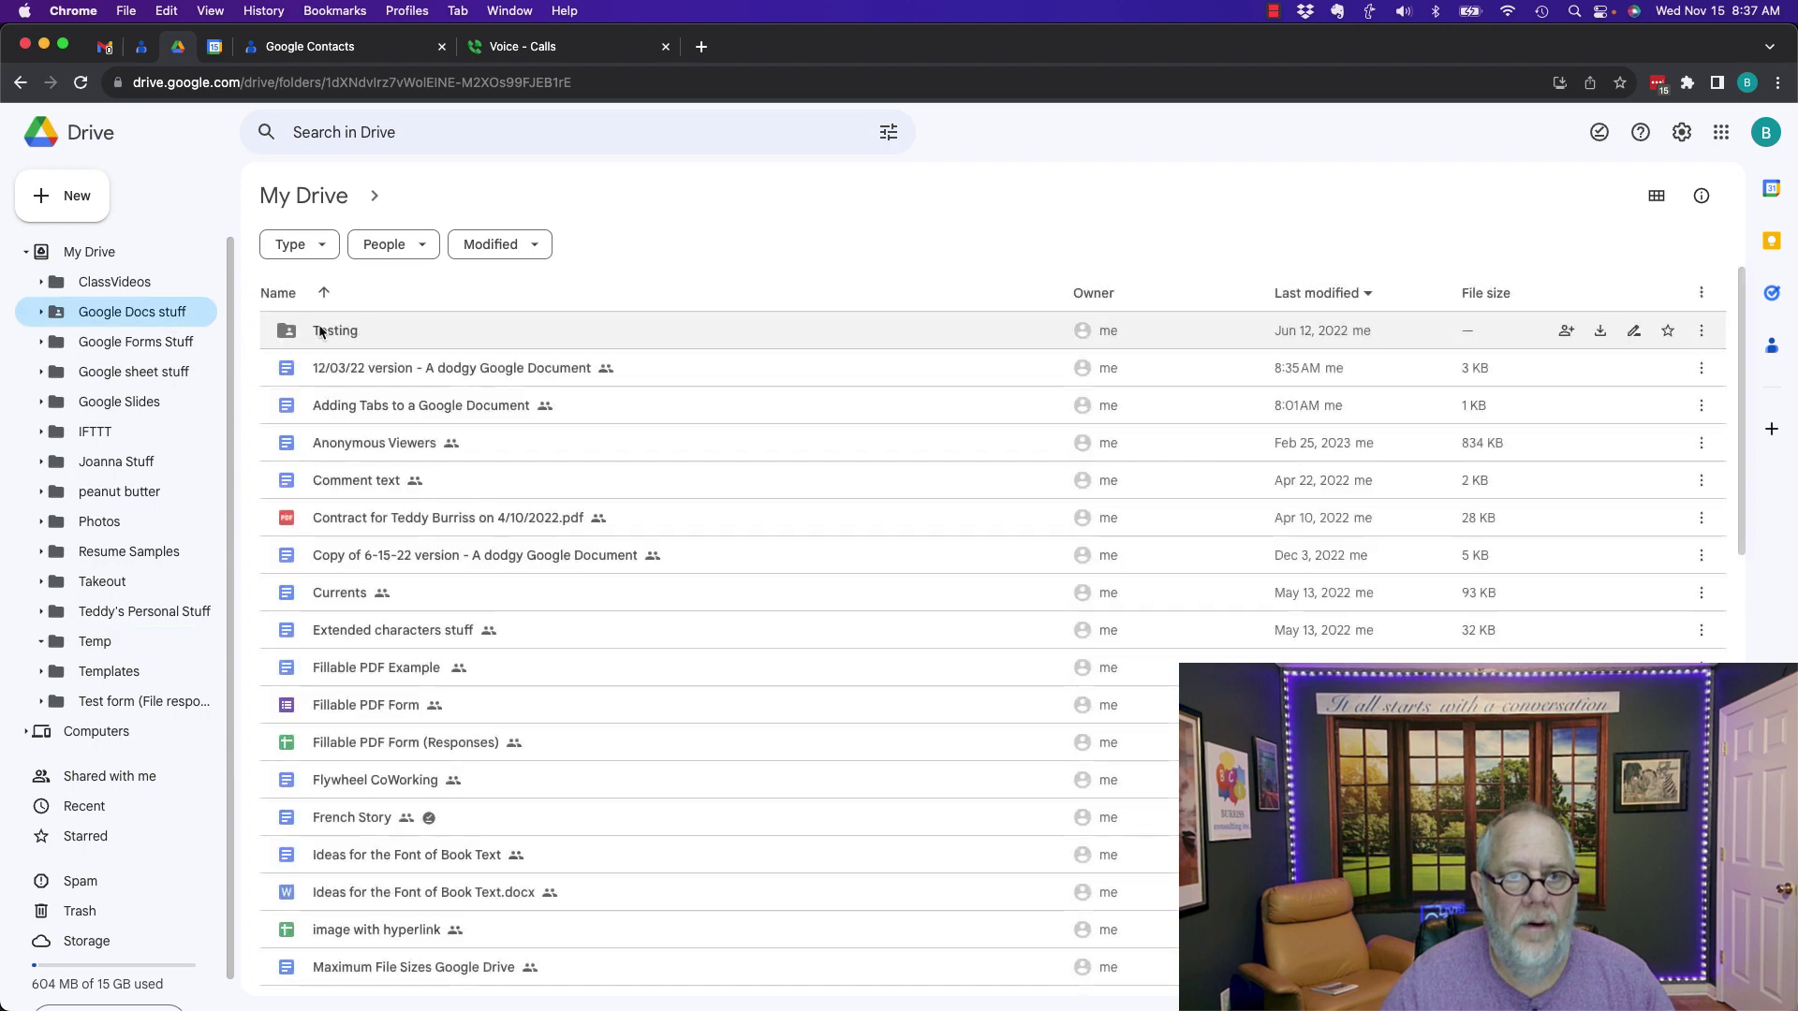
# As the recipient, try opening and downloading Class Resources.pdf, then close the failed preview and error
pyautogui.click(406, 11)
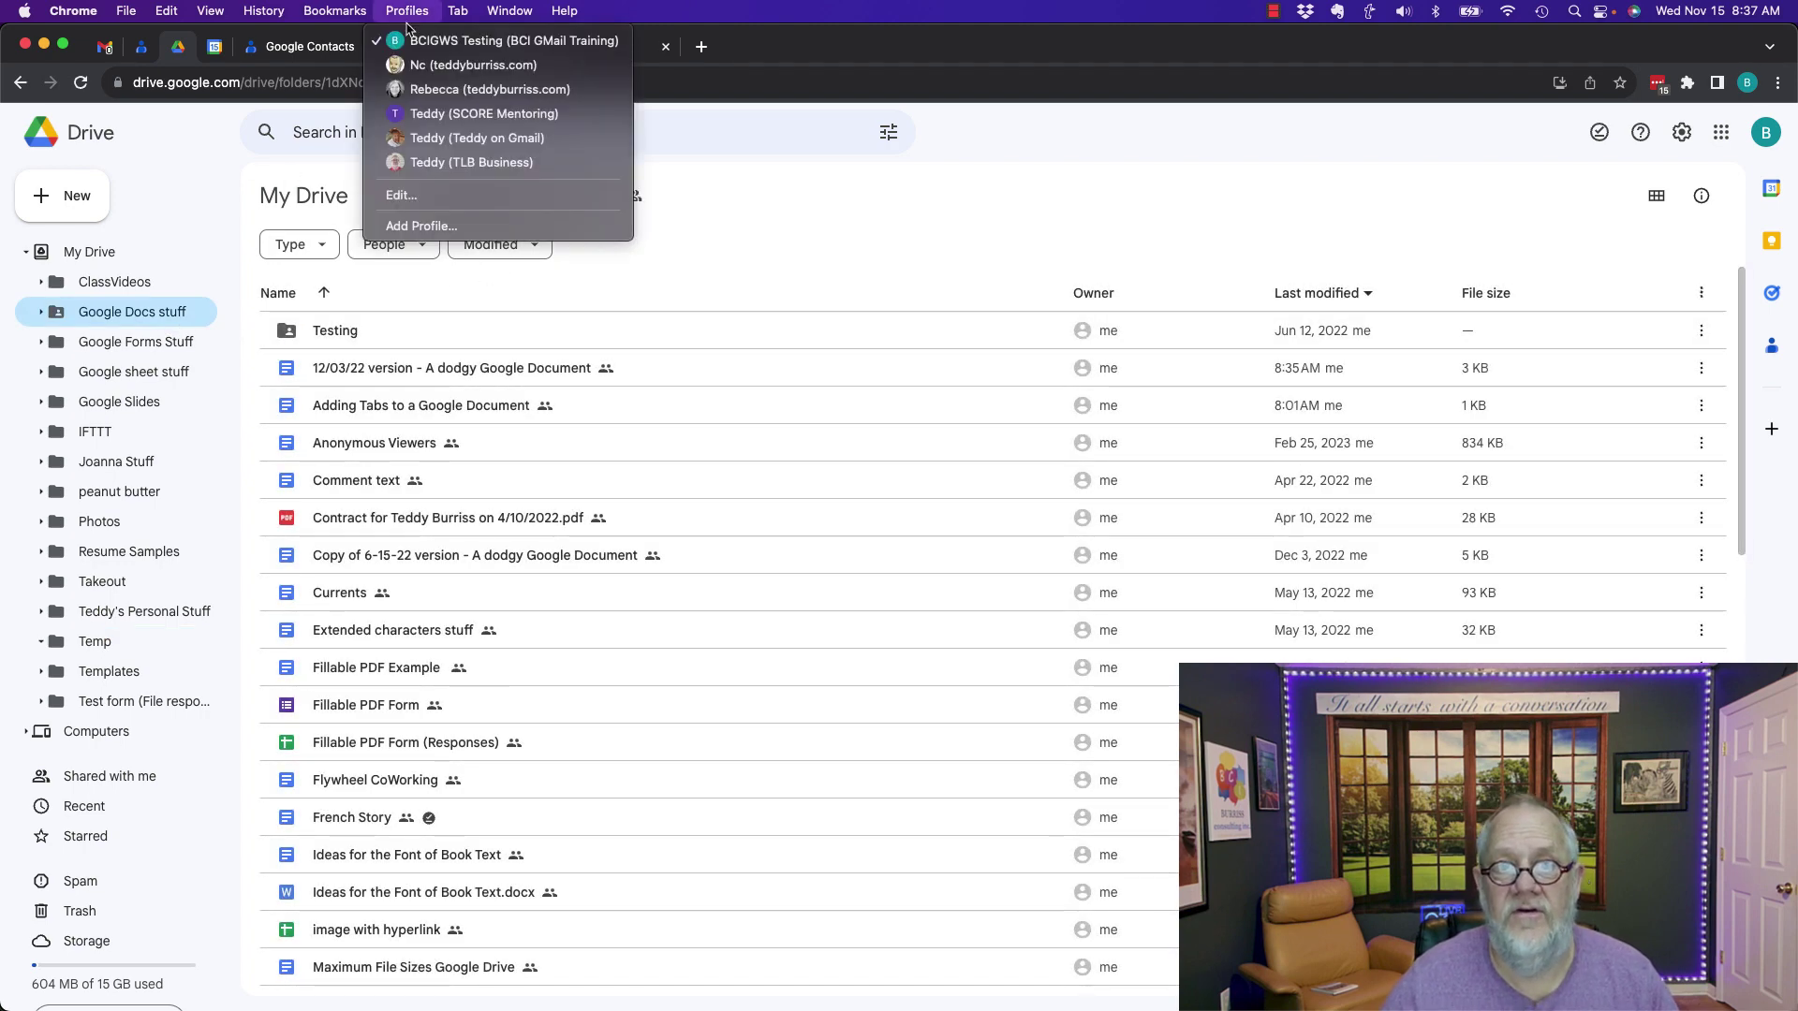
pyautogui.click(435, 162)
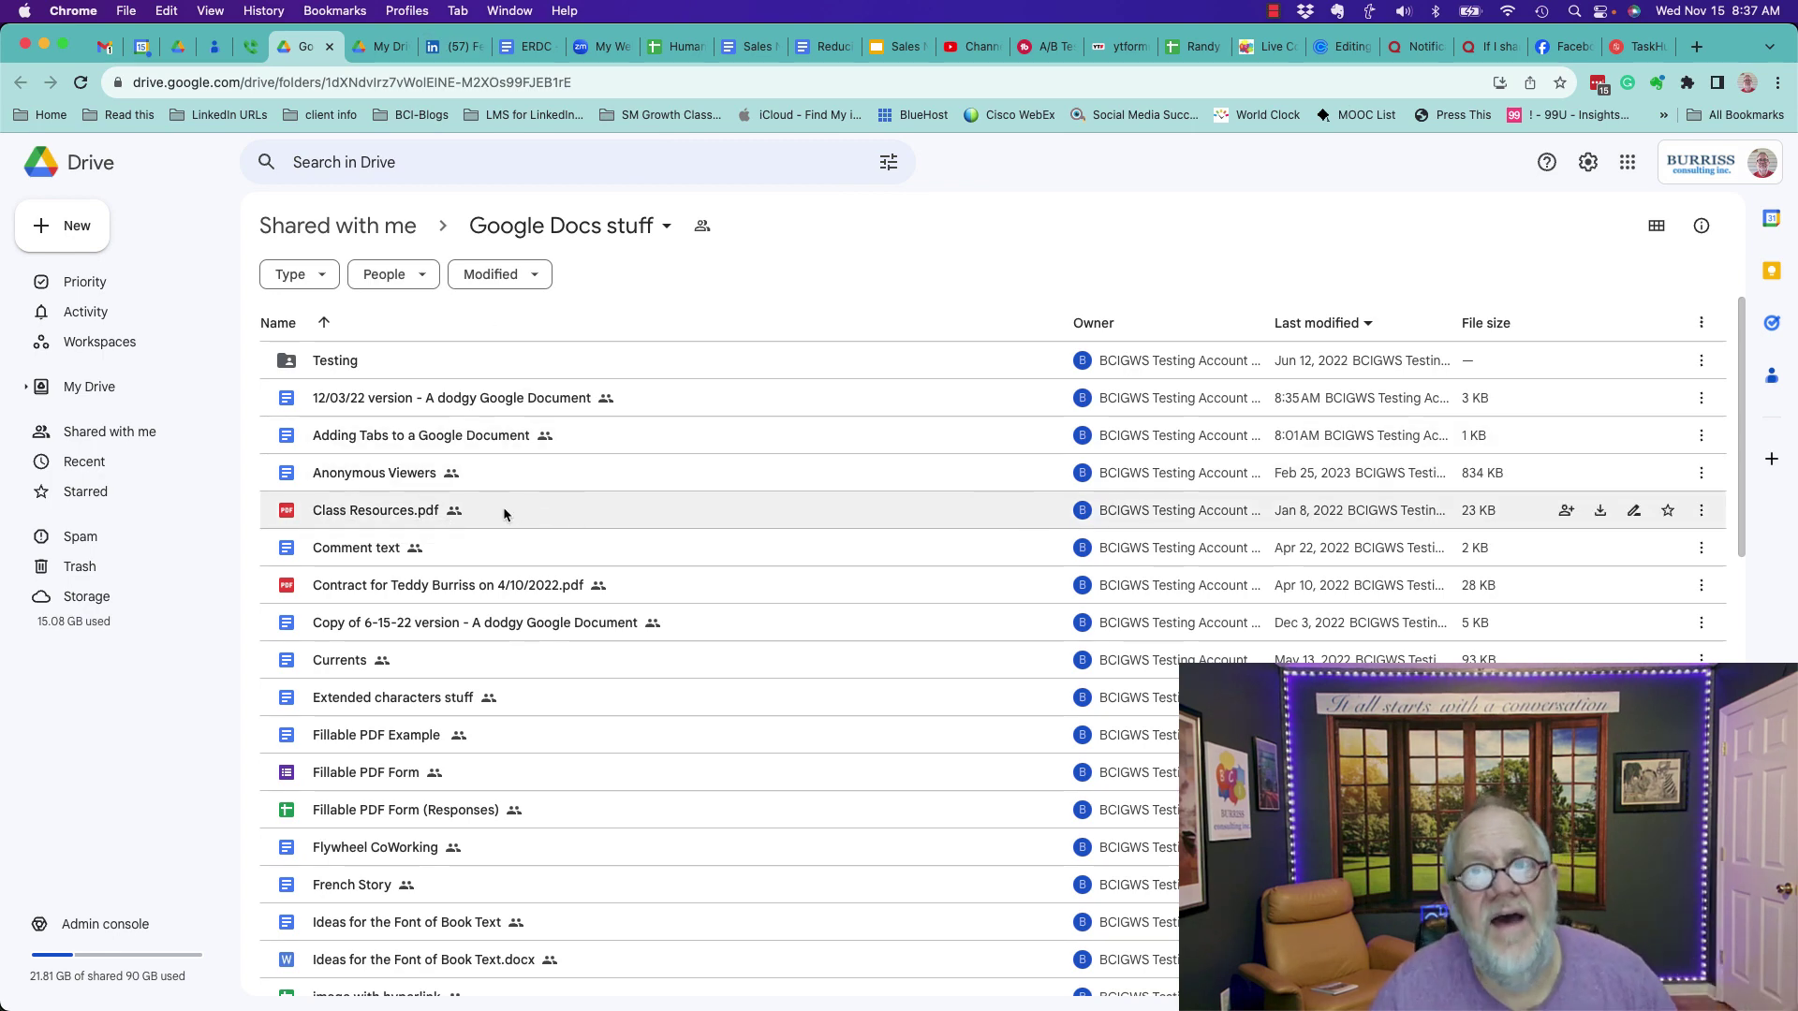
pyautogui.doubleClick(404, 510)
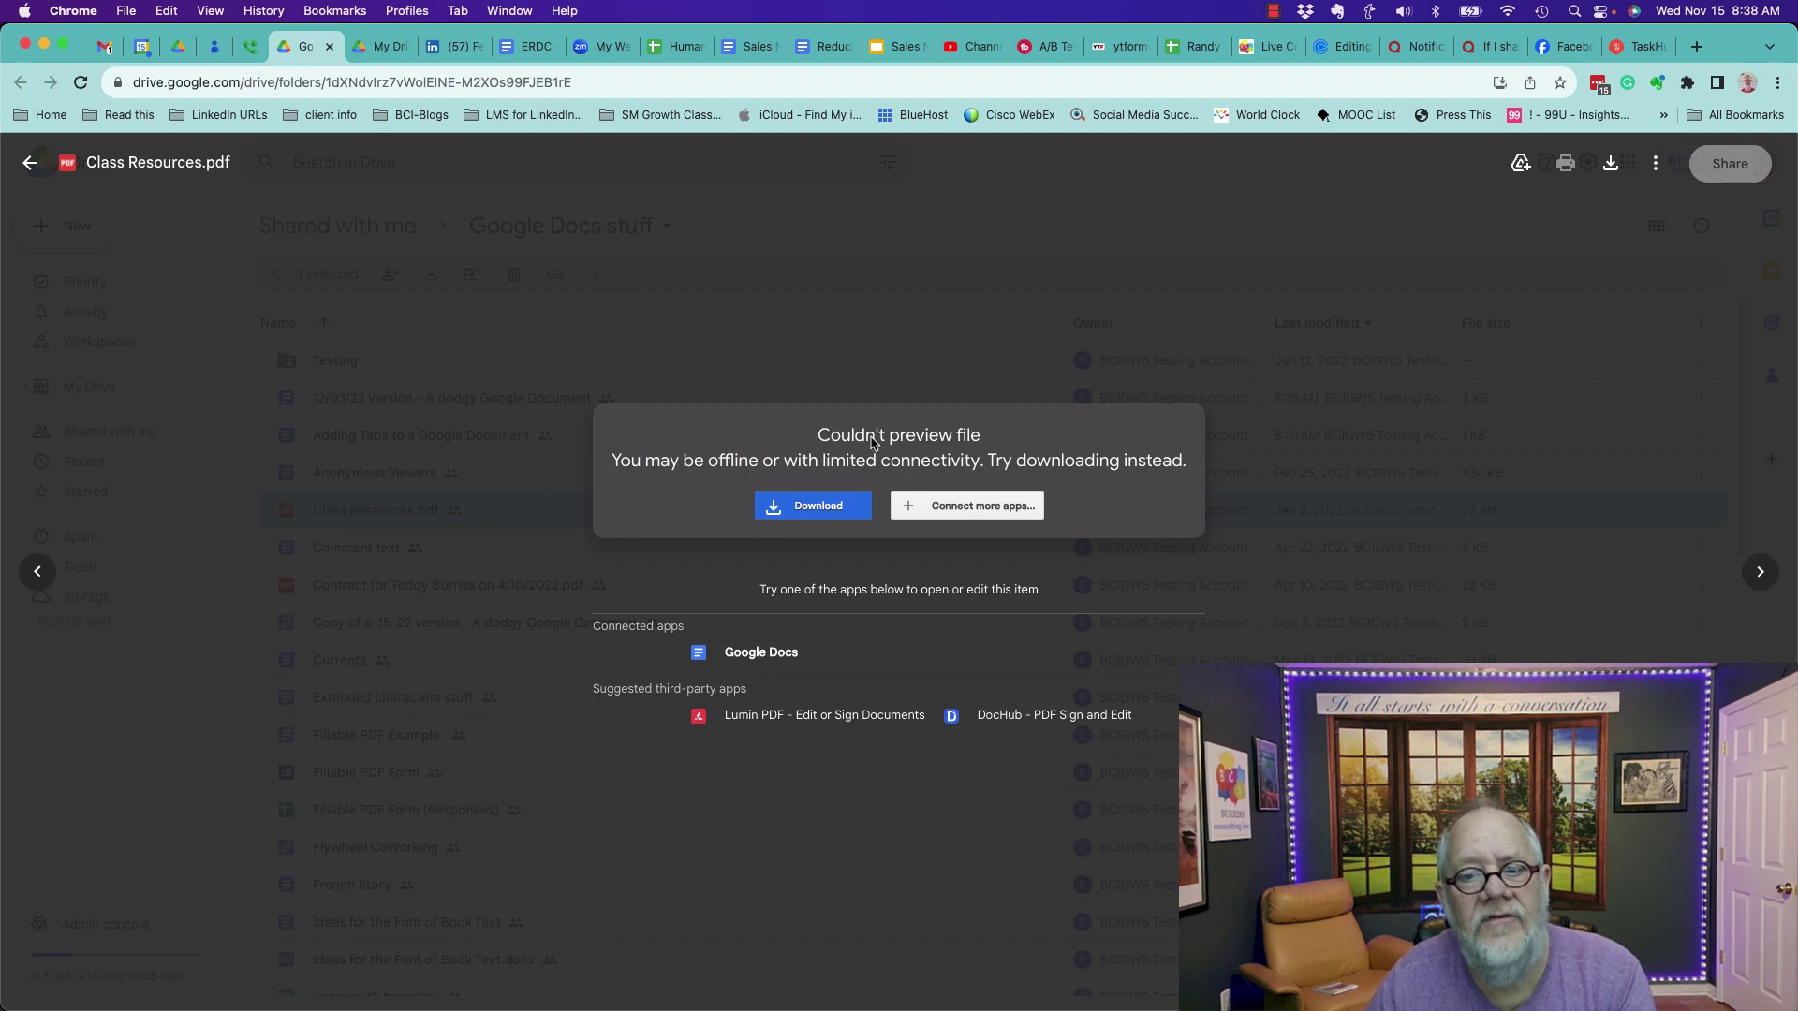
pyautogui.click(817, 507)
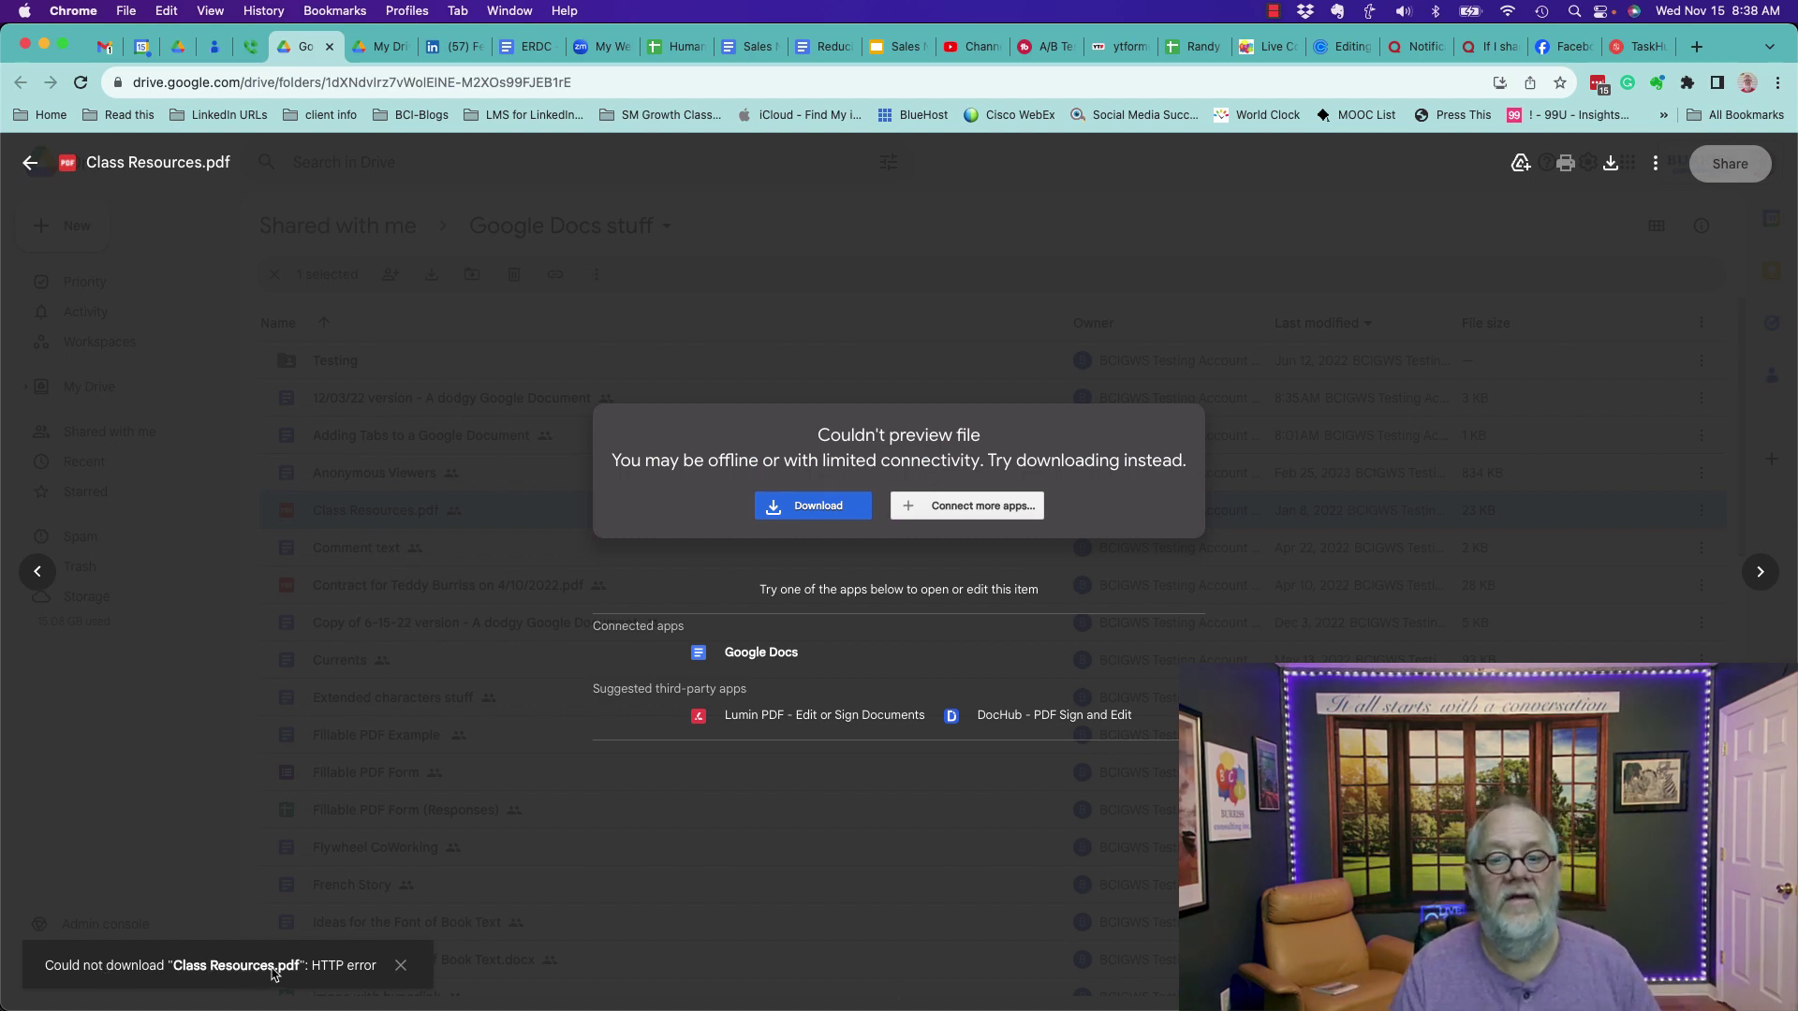
pyautogui.click(376, 492)
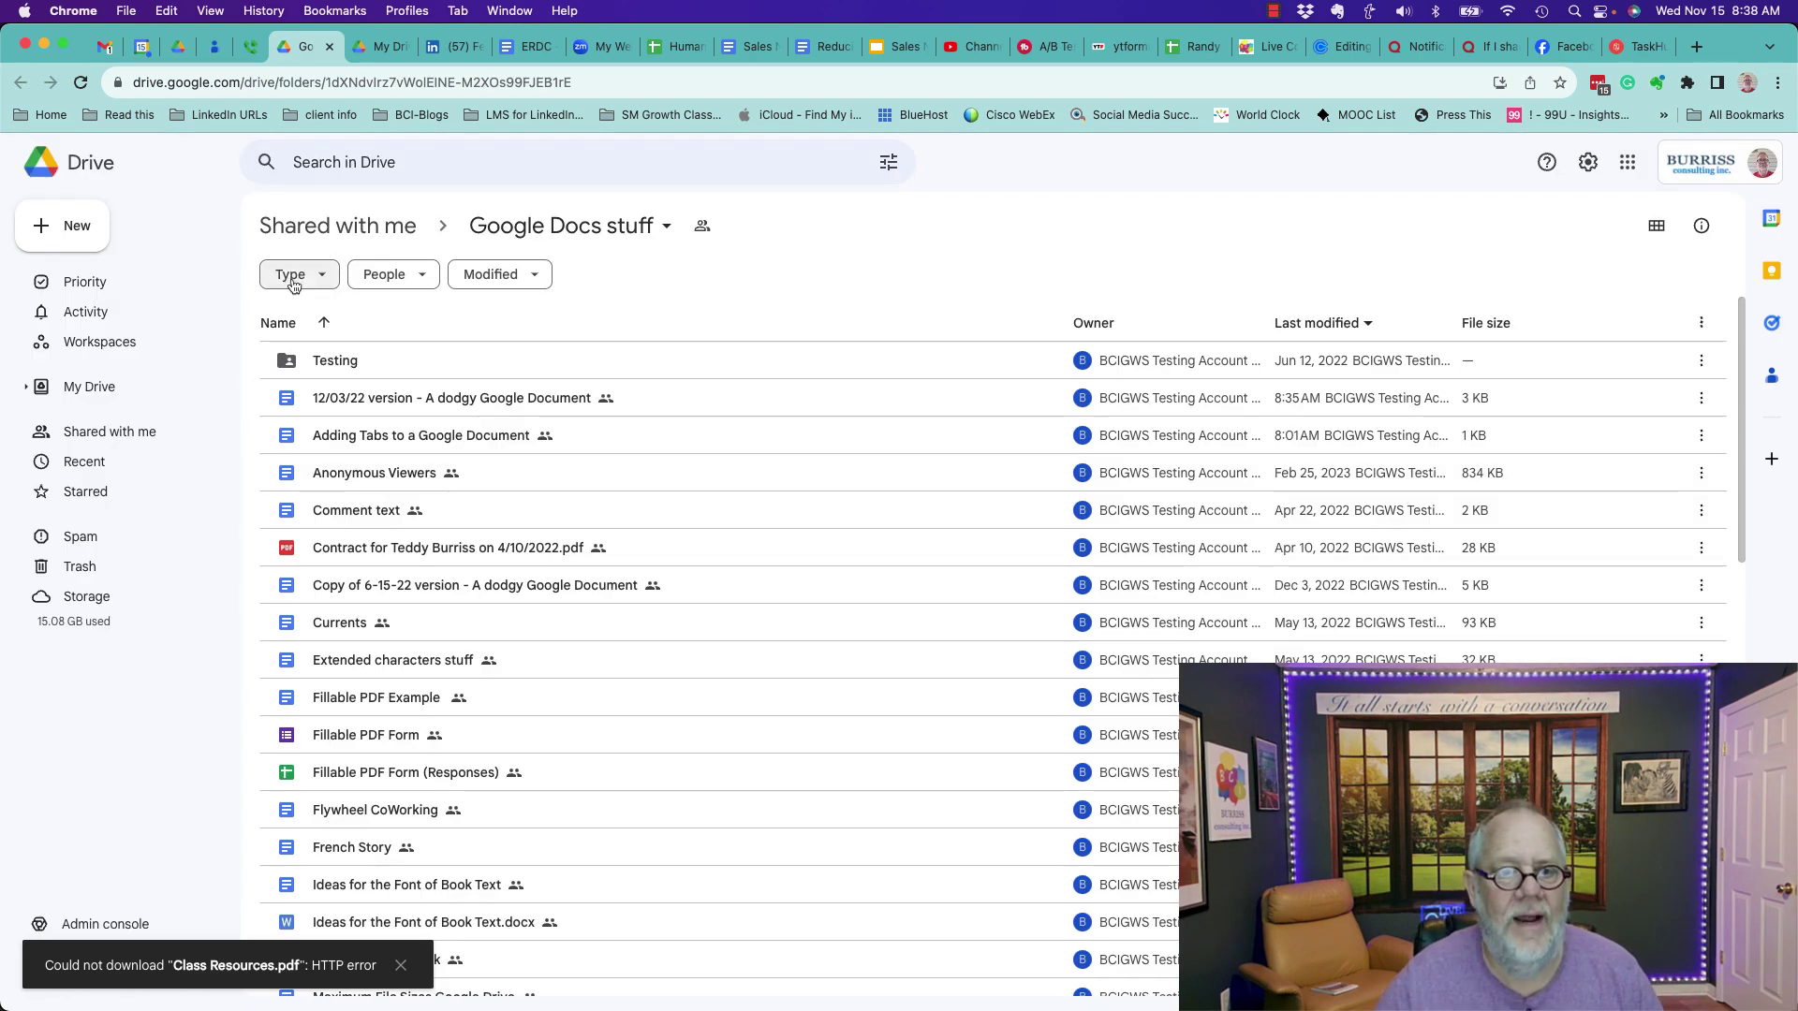
pyautogui.click(401, 966)
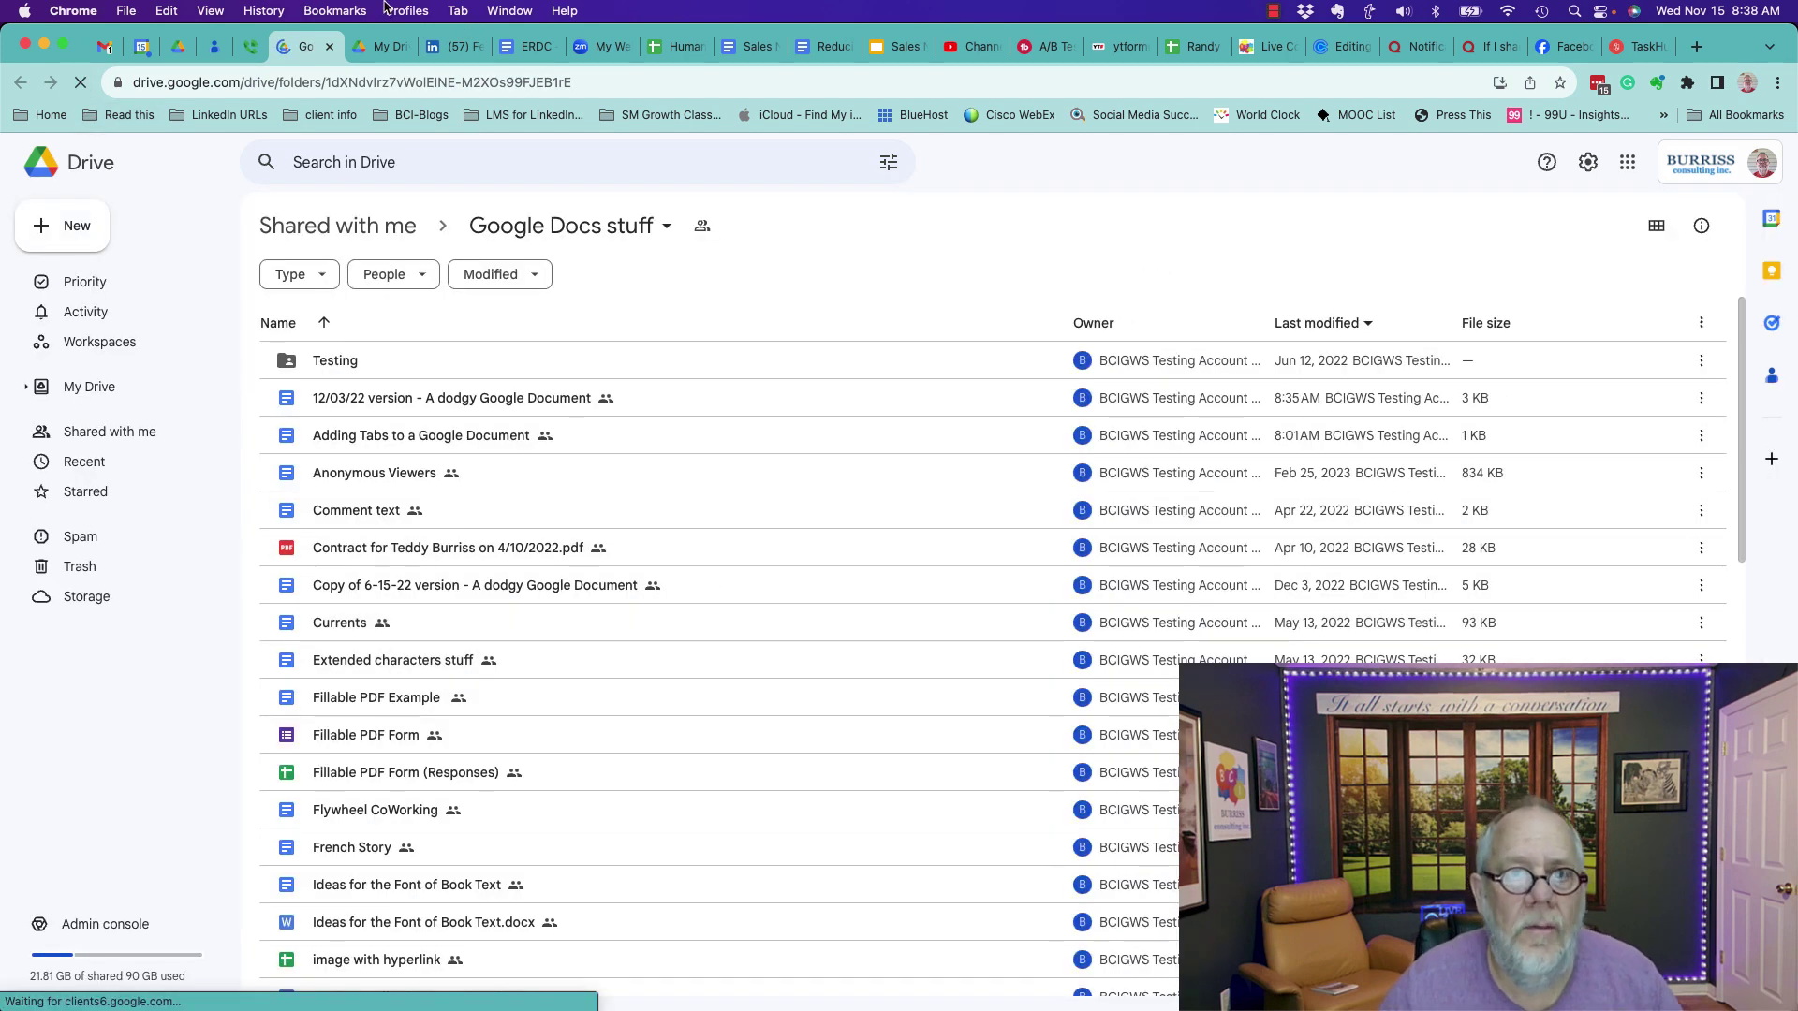
# As the owner, move the Contract PDF from Google Docs stuff into Temp, then switch to the recipient
pyautogui.click(423, 11)
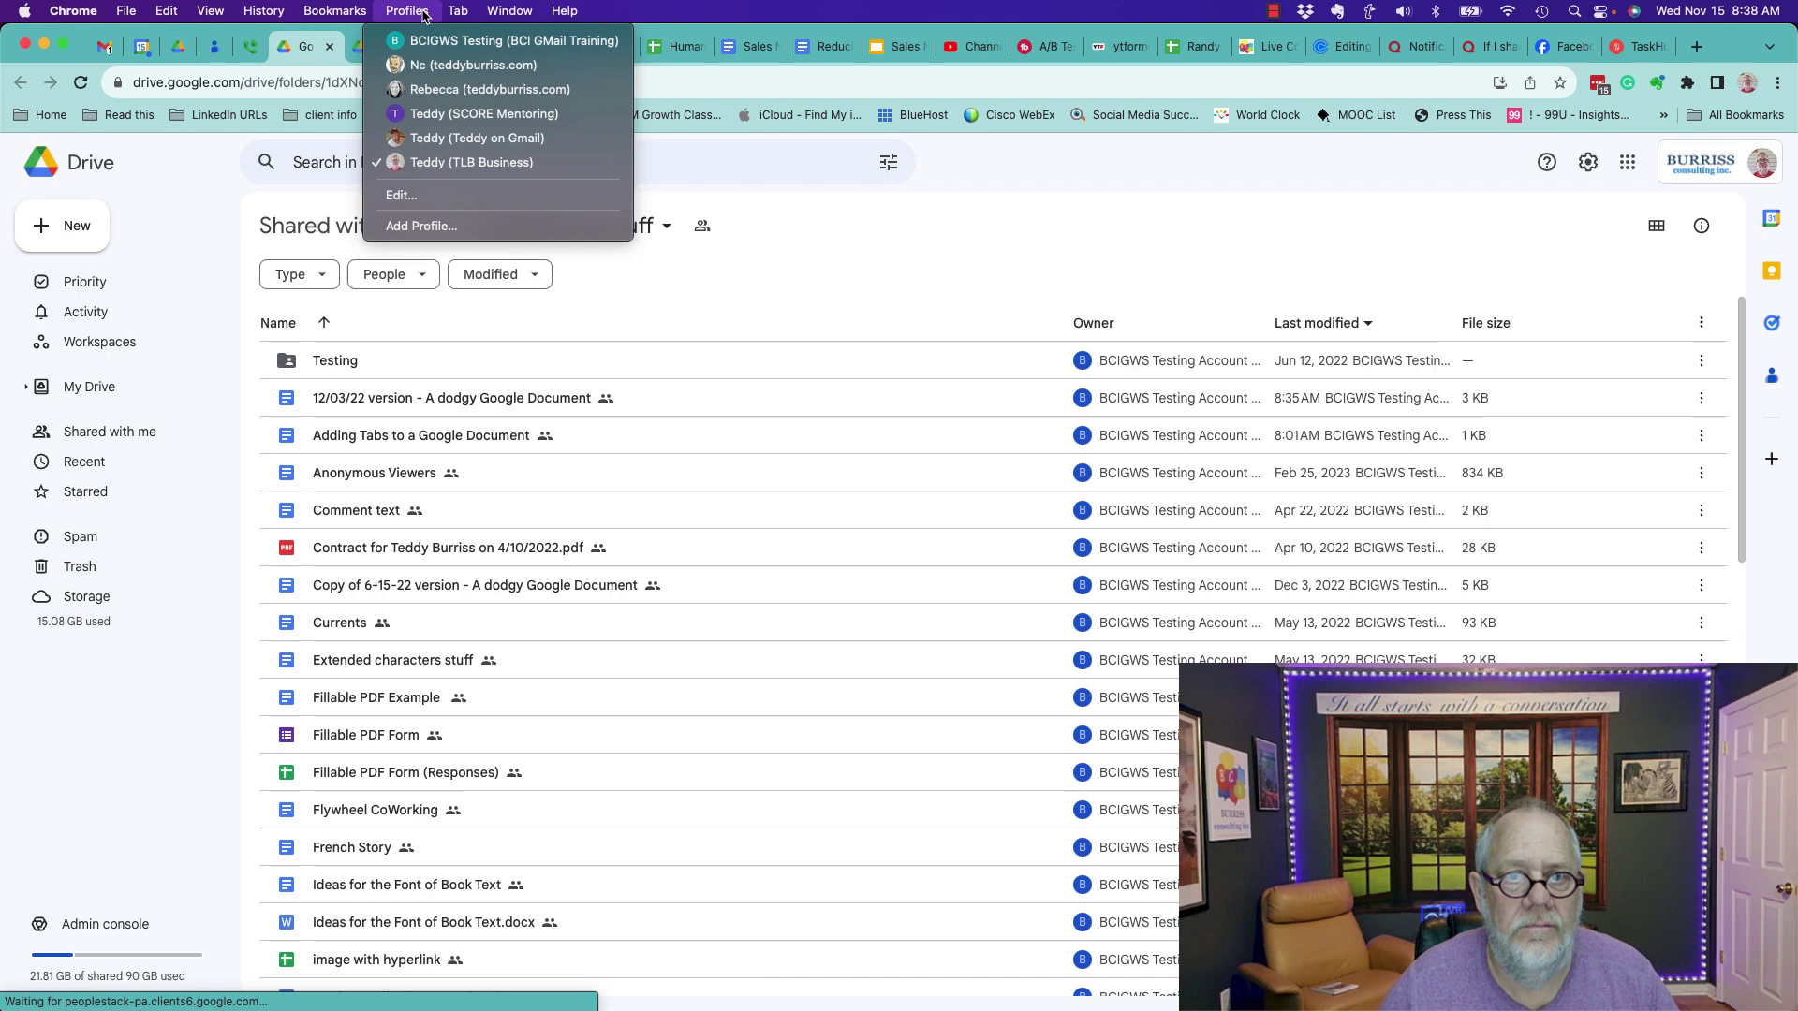
pyautogui.click(459, 40)
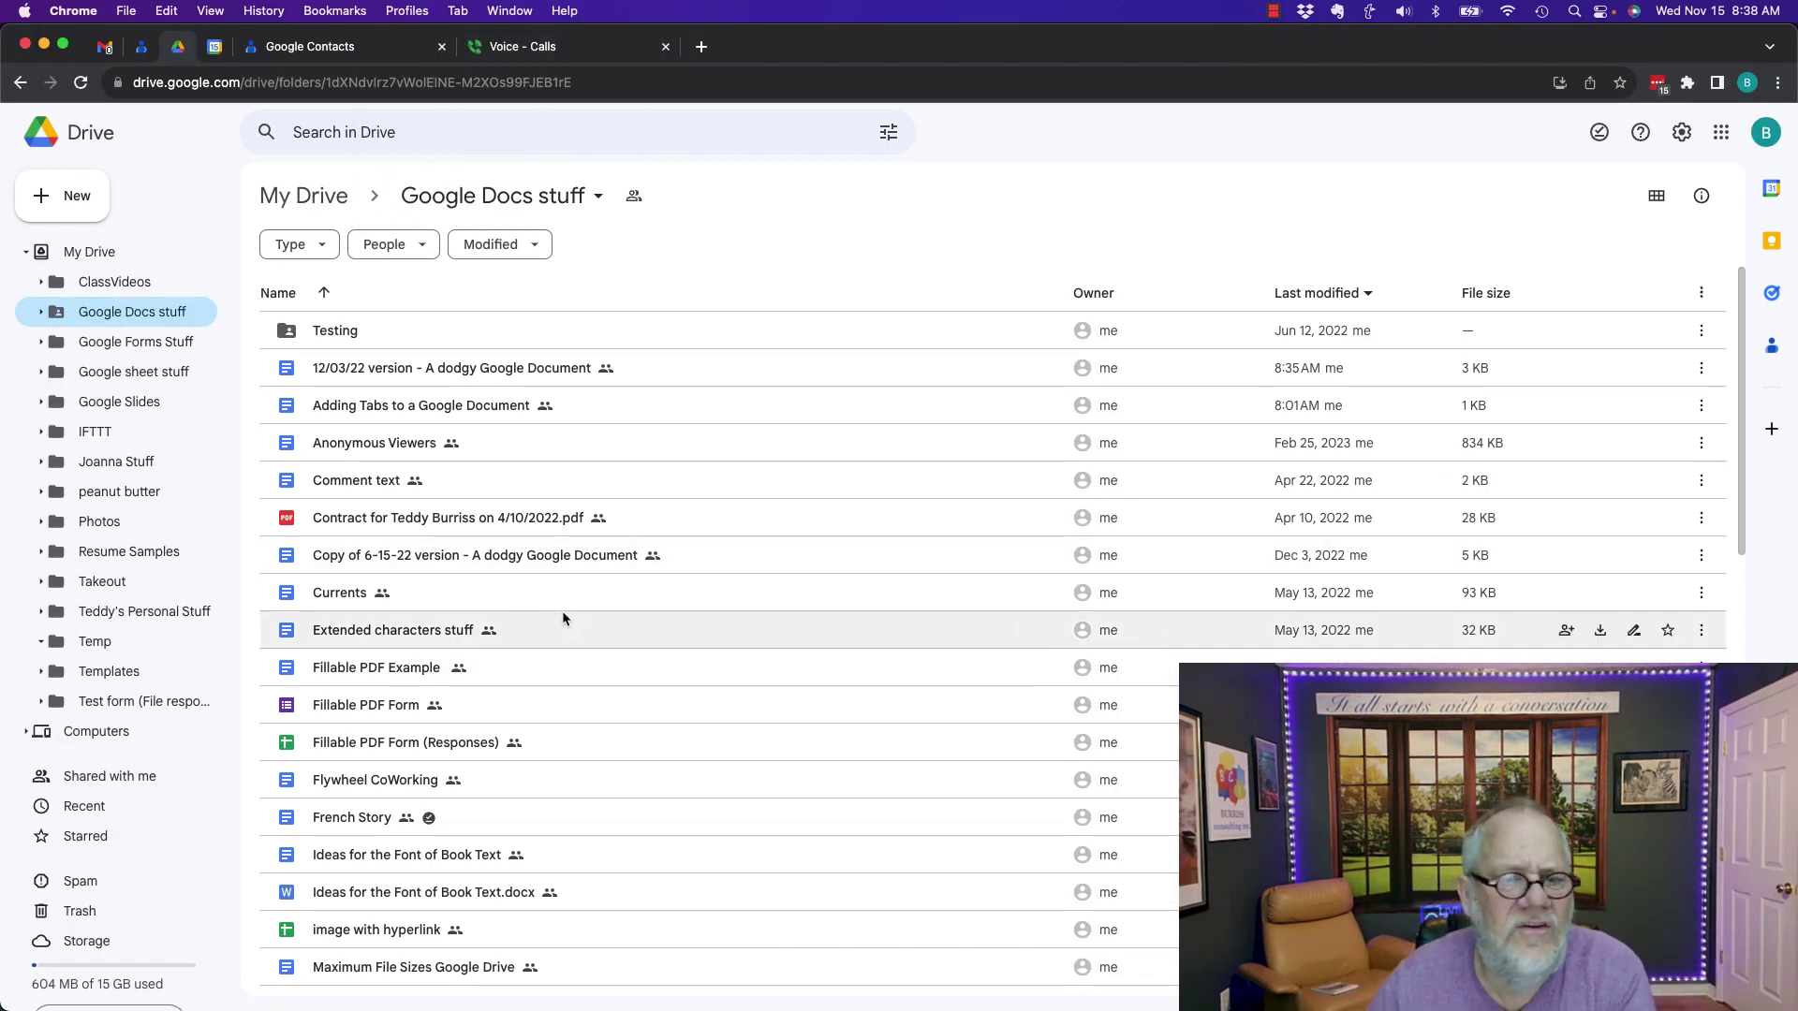
pyautogui.moveTo(301, 513); pyautogui.dragTo(310, 577)
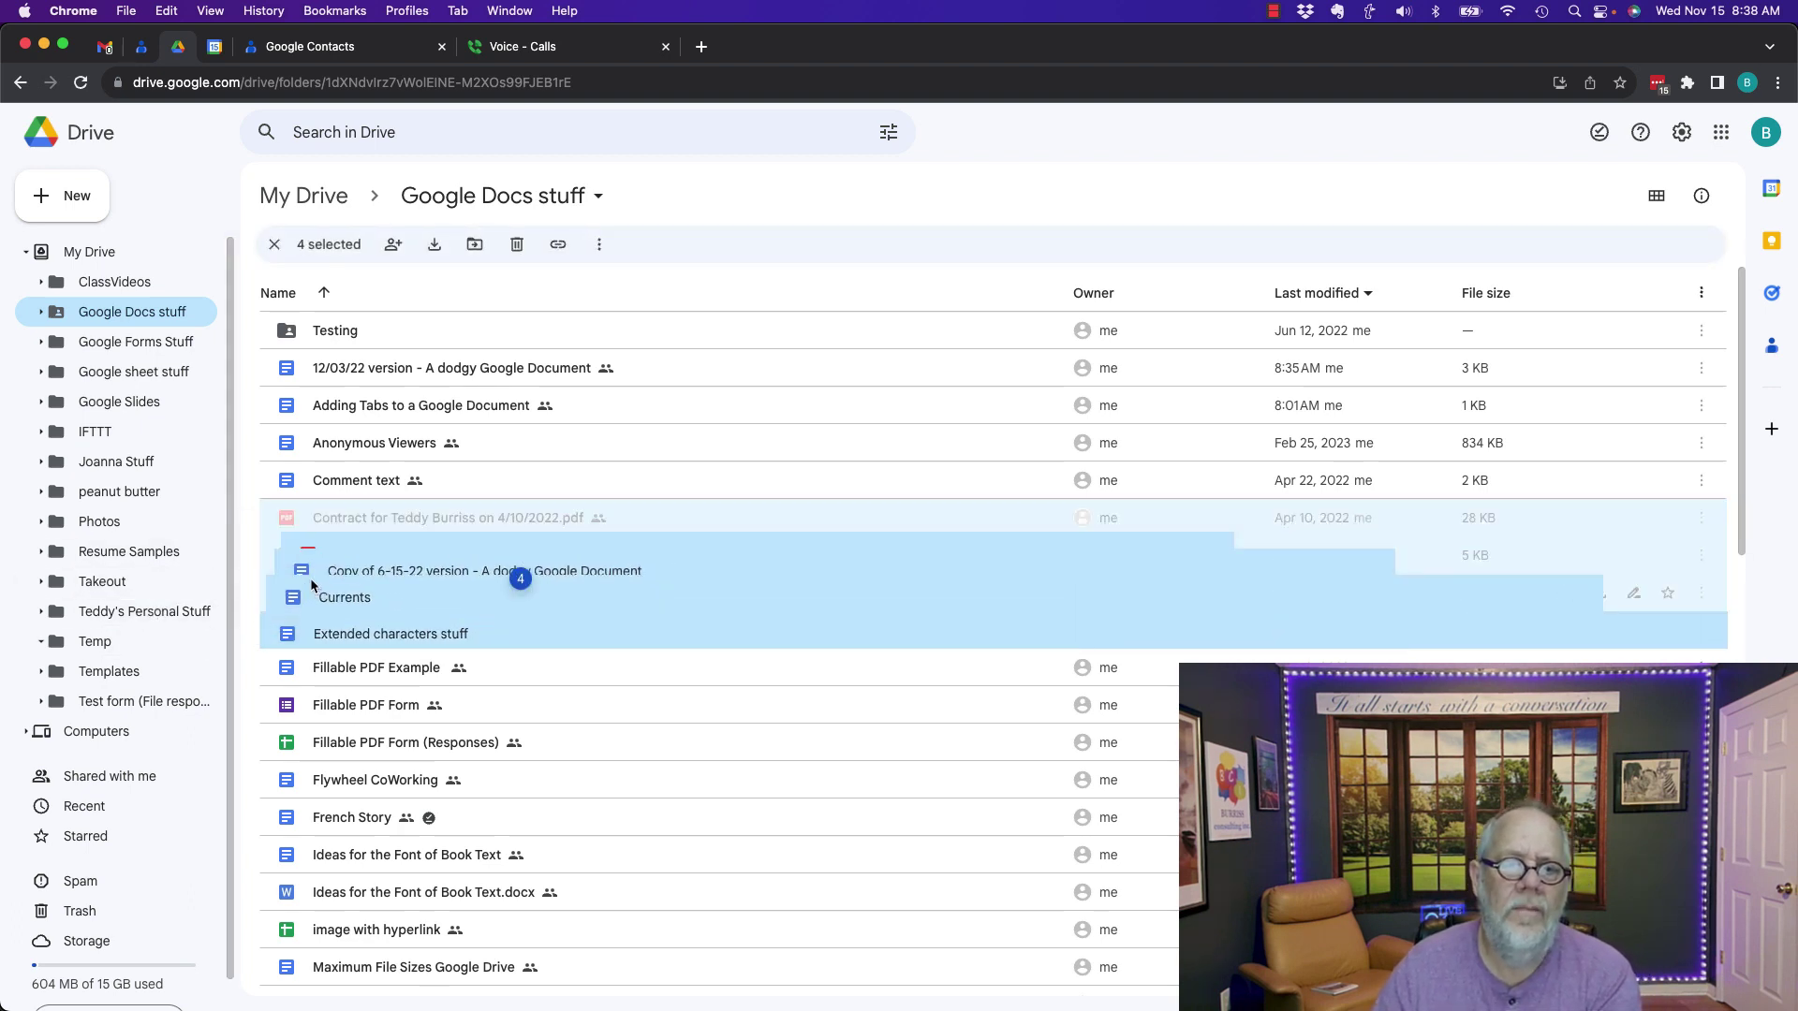
pyautogui.click(318, 593)
pyautogui.click(298, 514)
pyautogui.moveTo(297, 513); pyautogui.dragTo(156, 636)
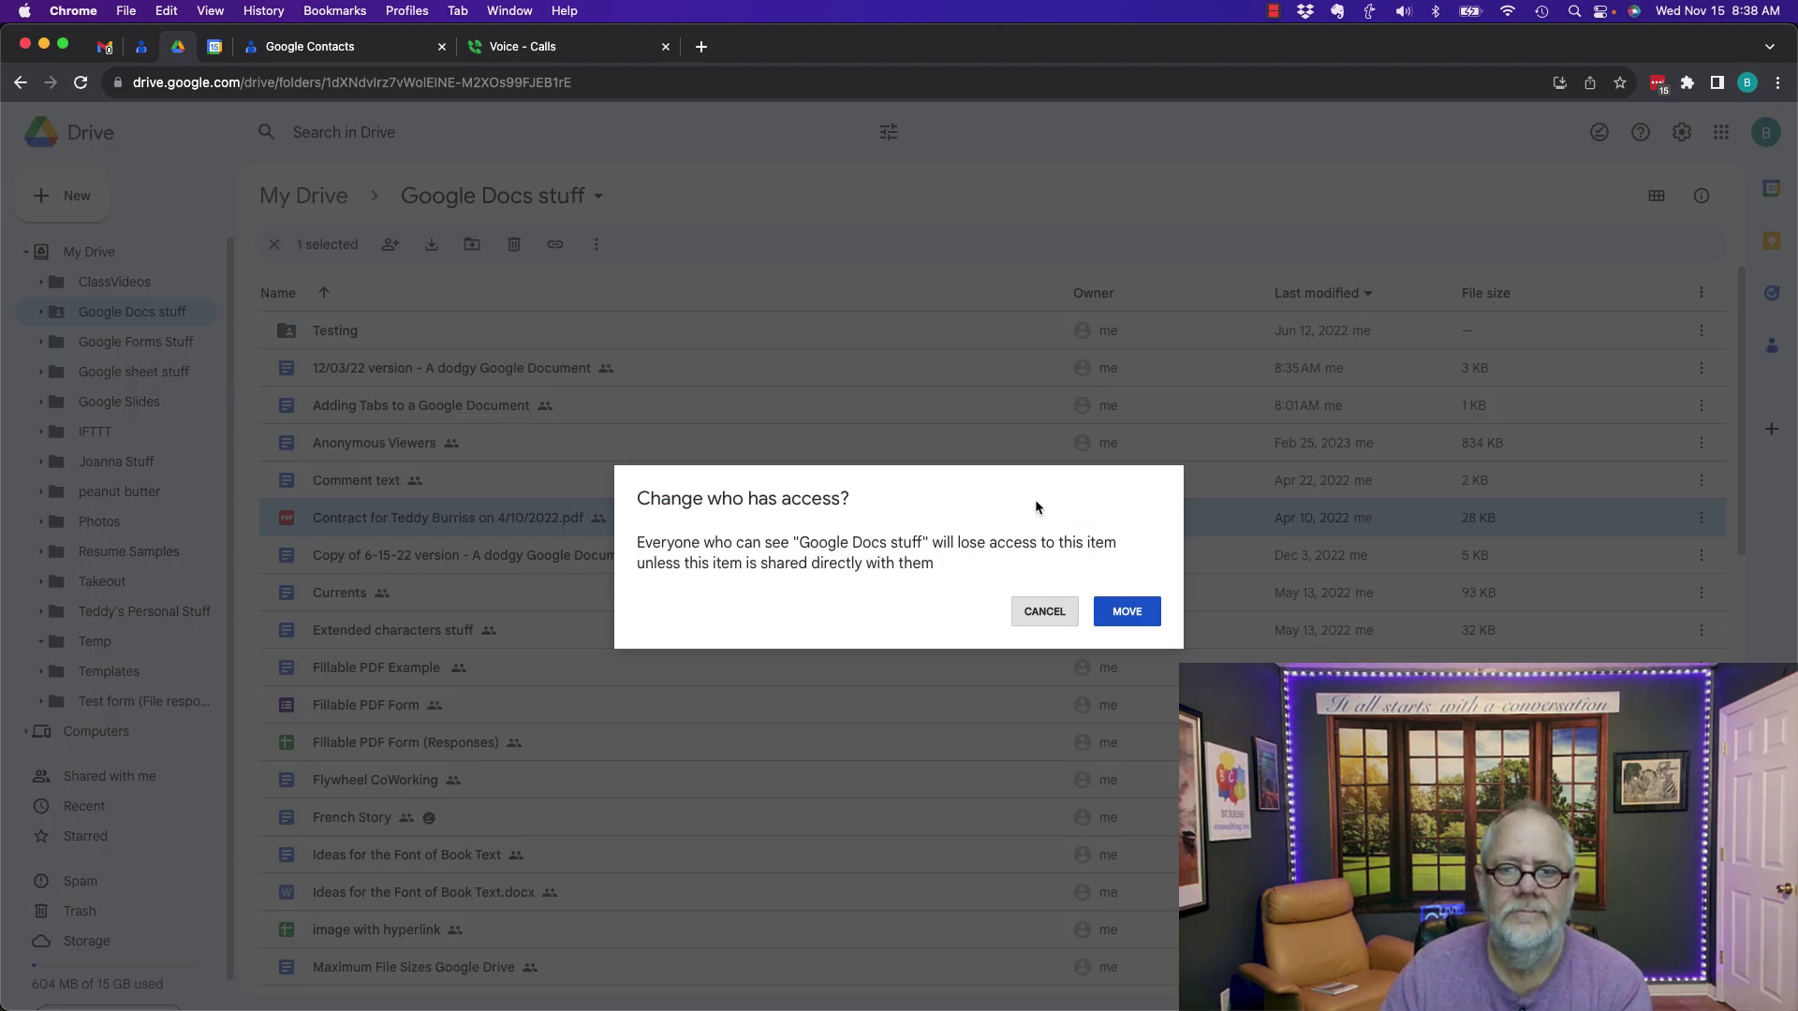
pyautogui.click(1135, 611)
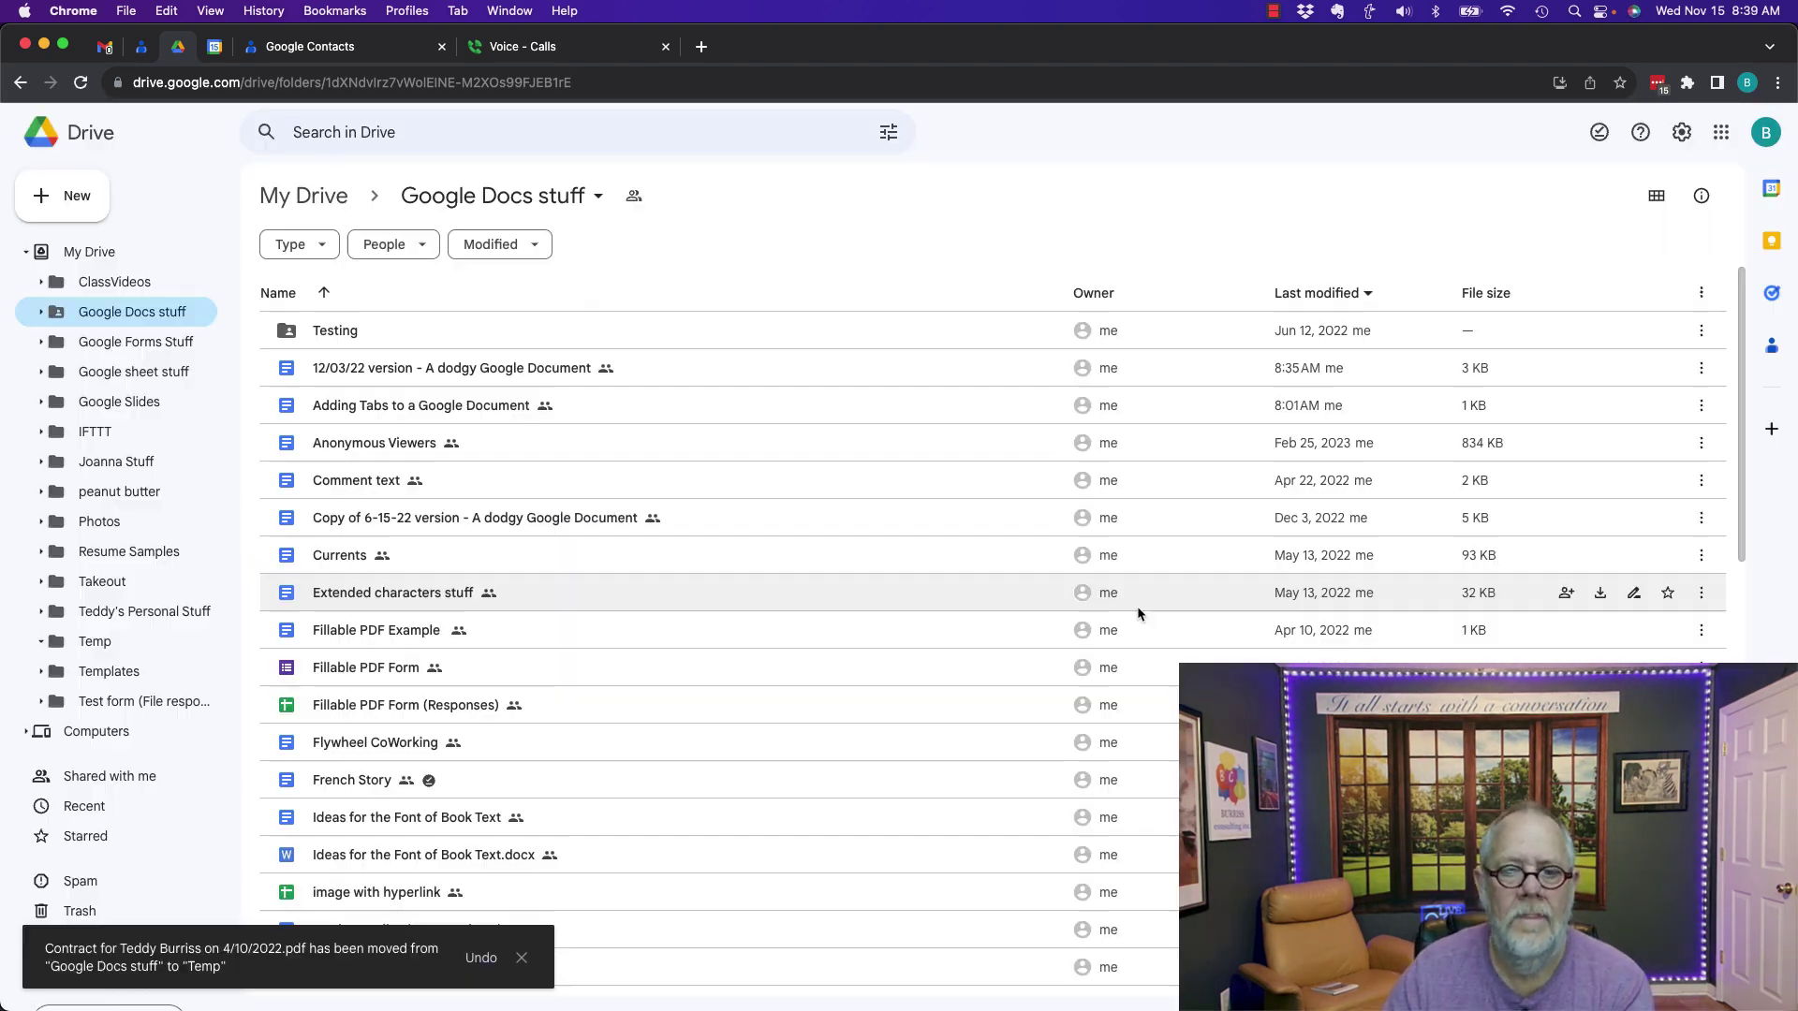
pyautogui.click(397, 11)
pyautogui.click(453, 163)
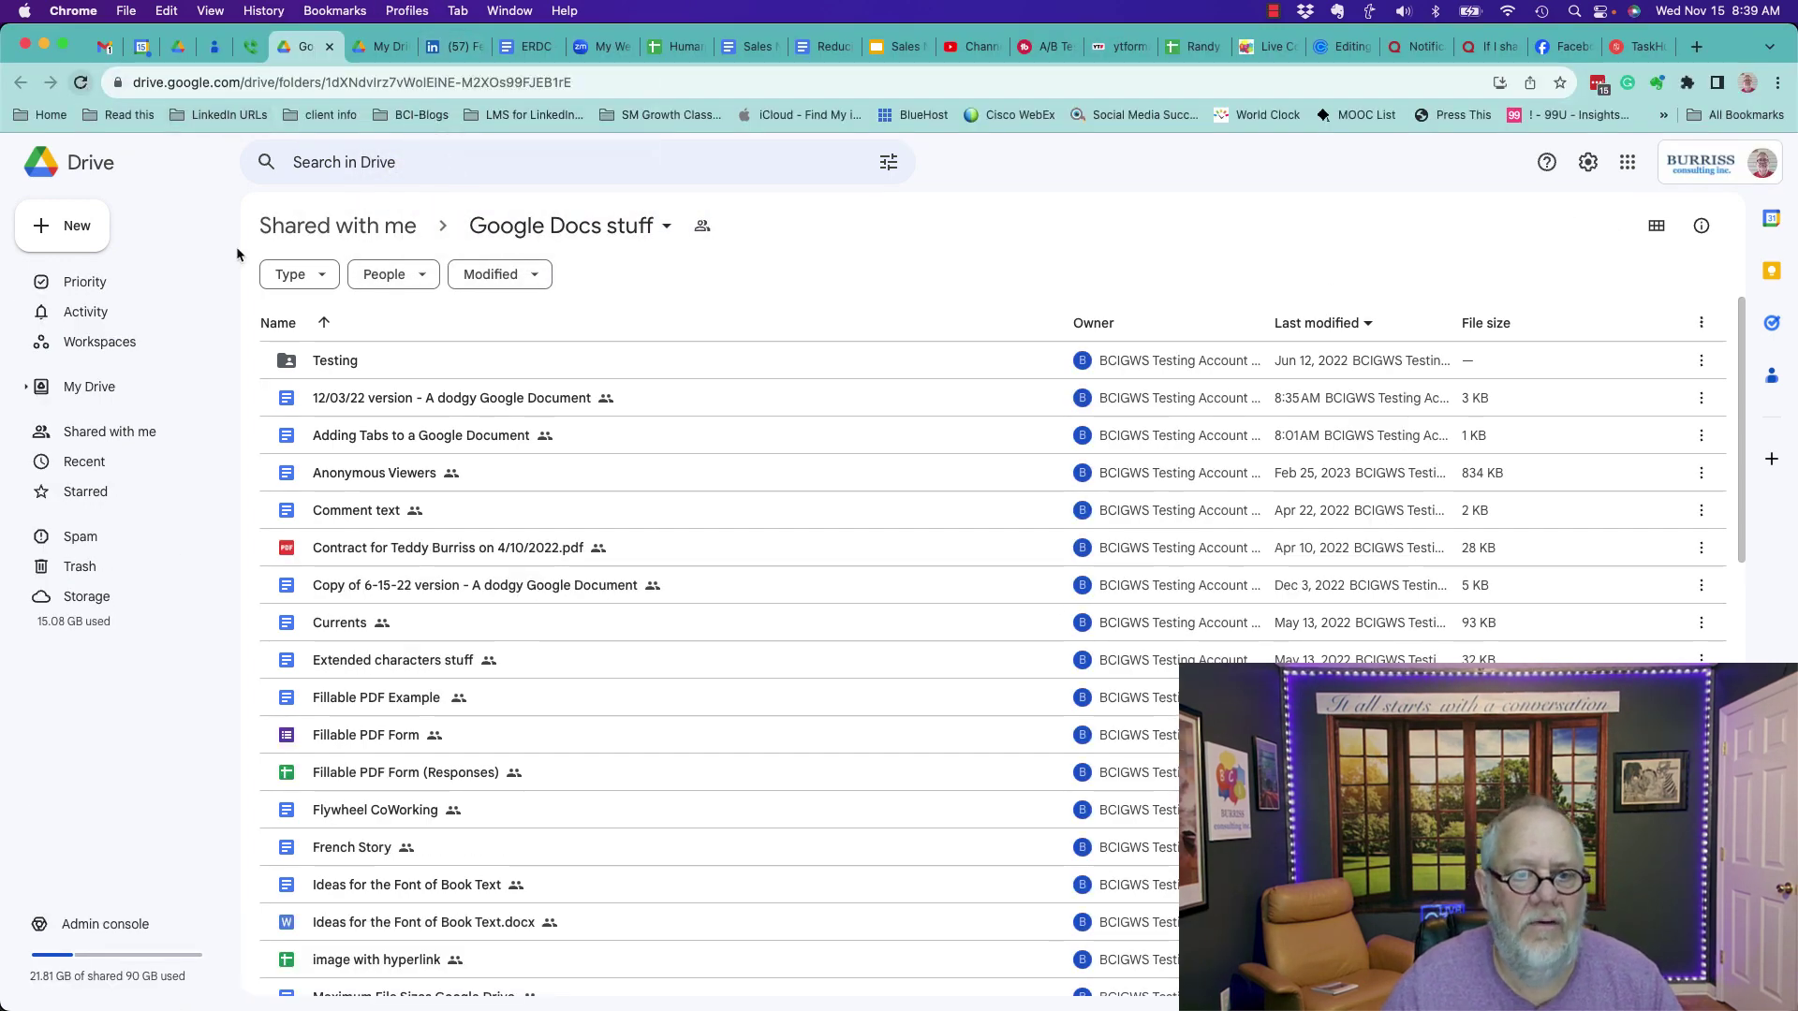
# Reload the recipient's Google Docs stuff folder to verify the Contract PDF is gone, then return to the owner
pyautogui.click(81, 84)
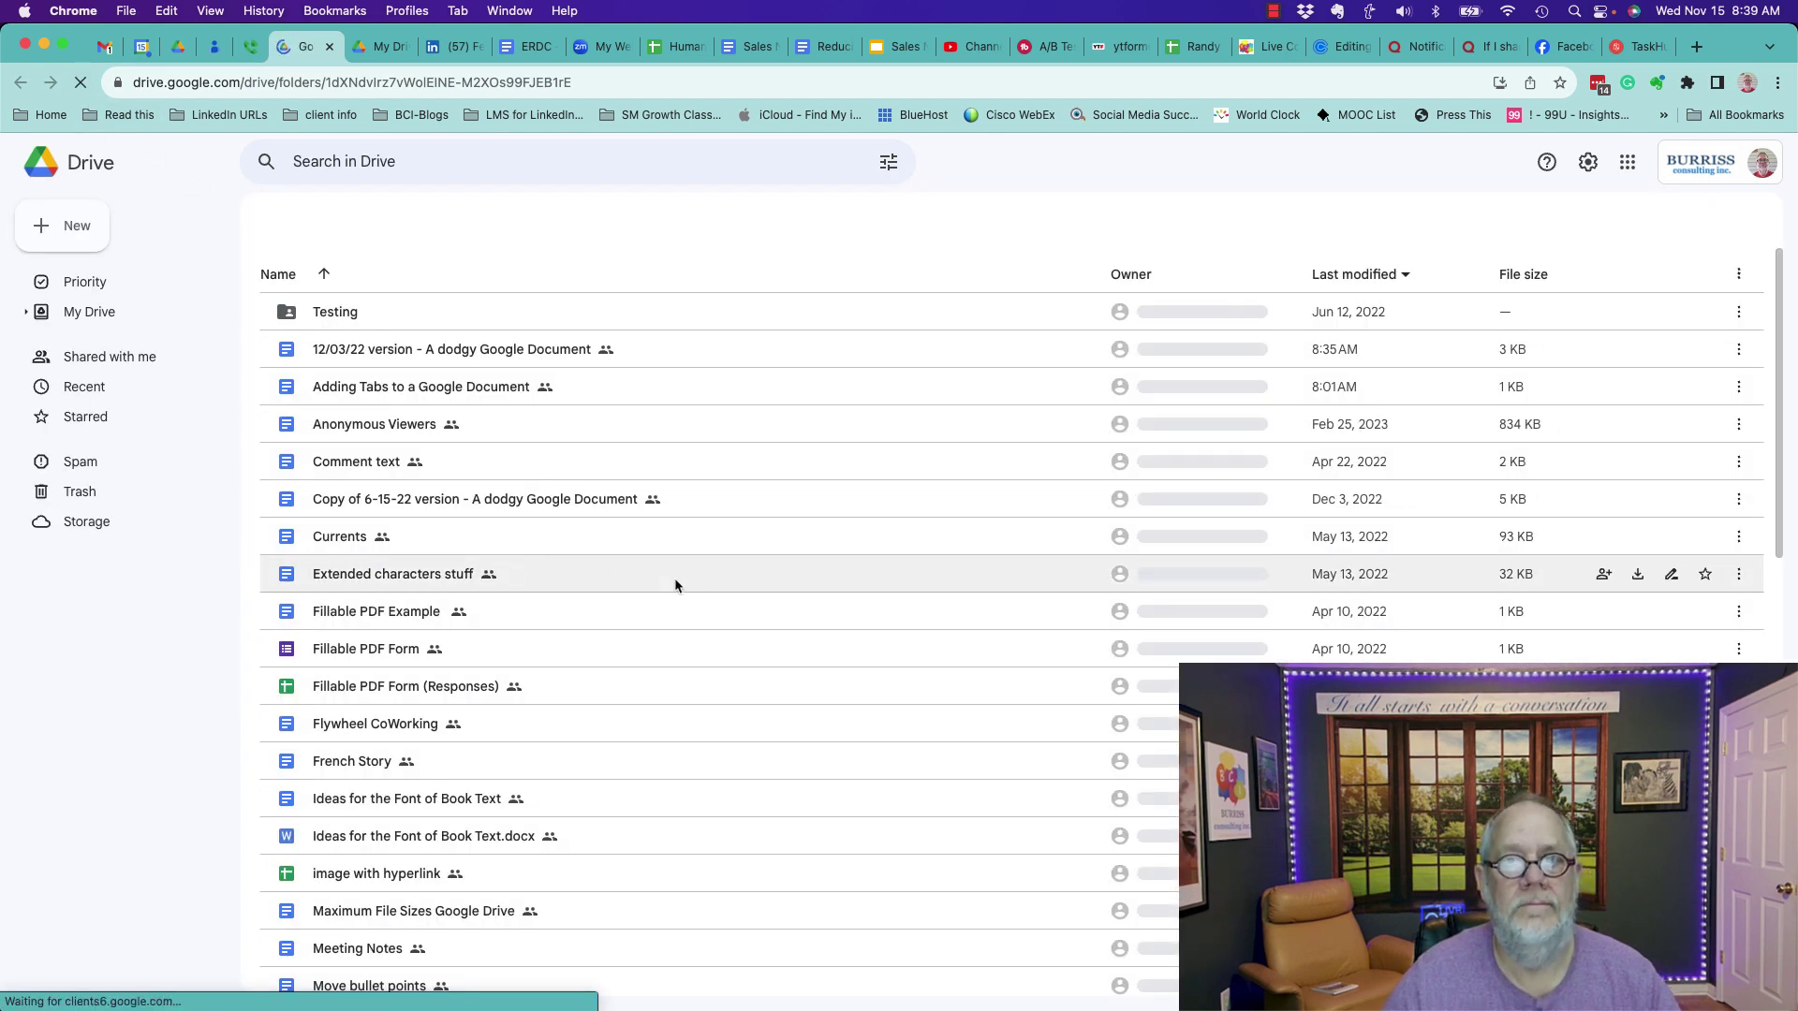
pyautogui.click(407, 10)
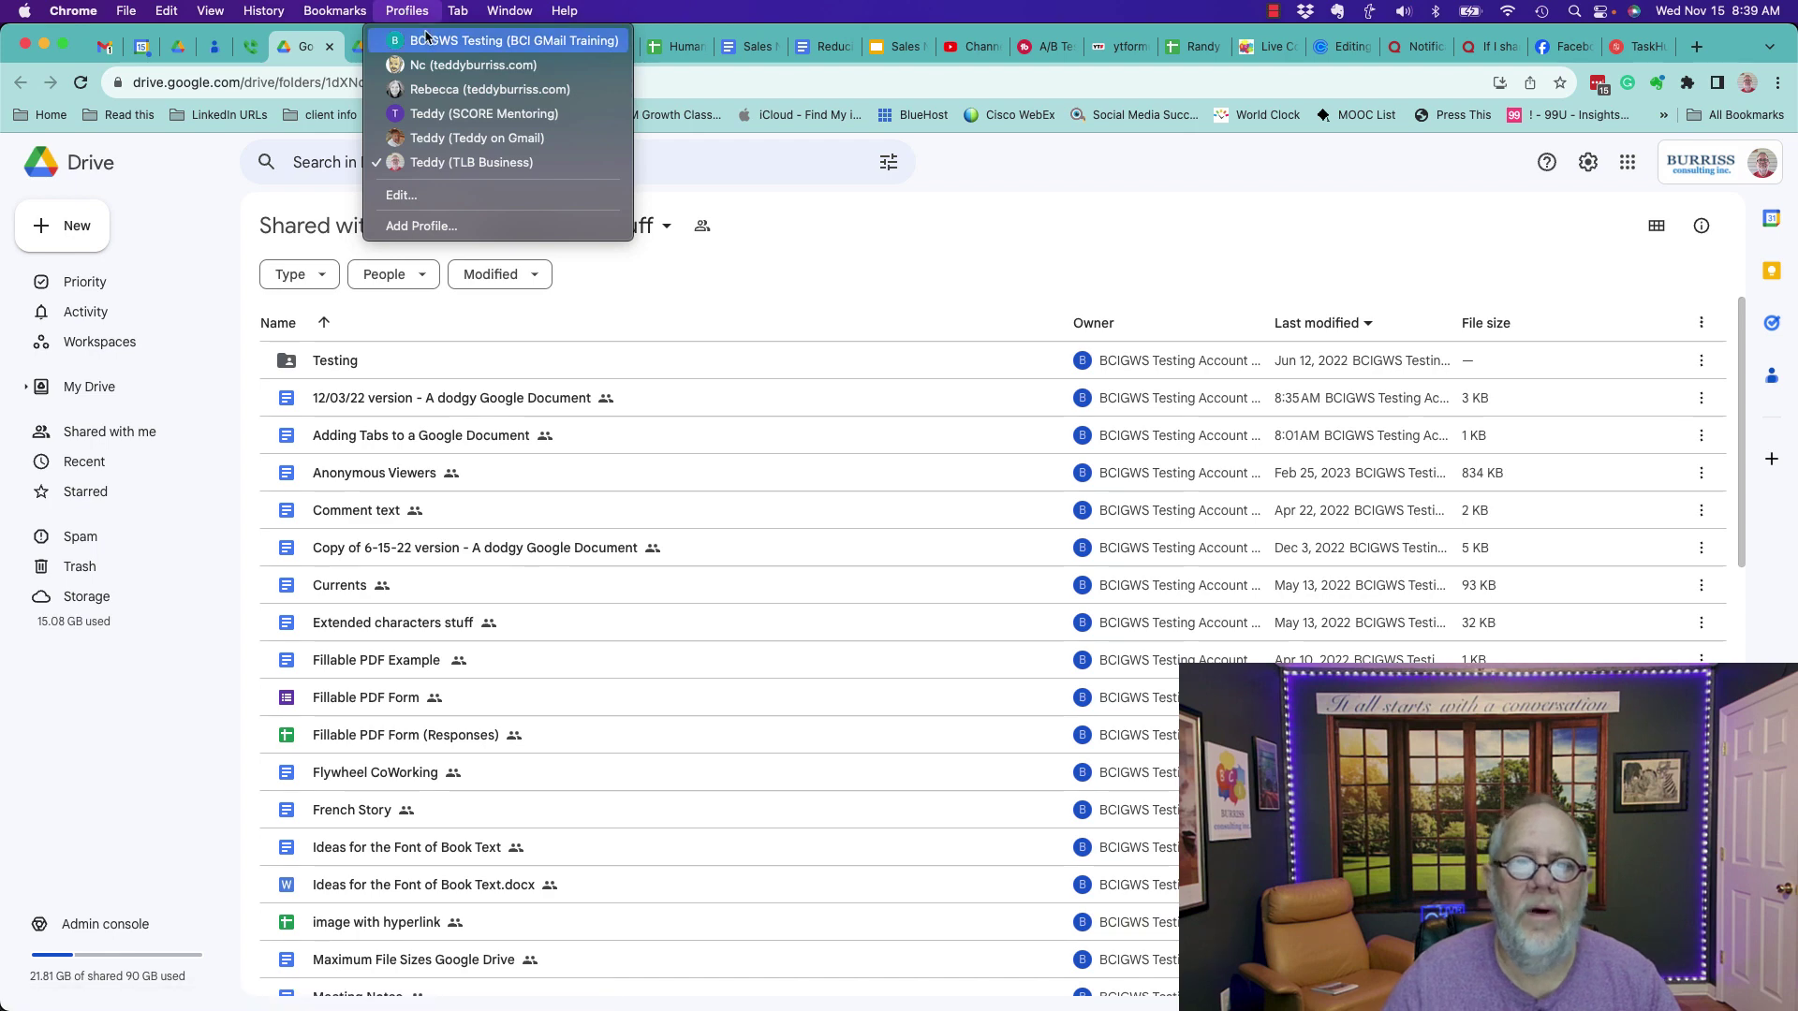
pyautogui.click(426, 42)
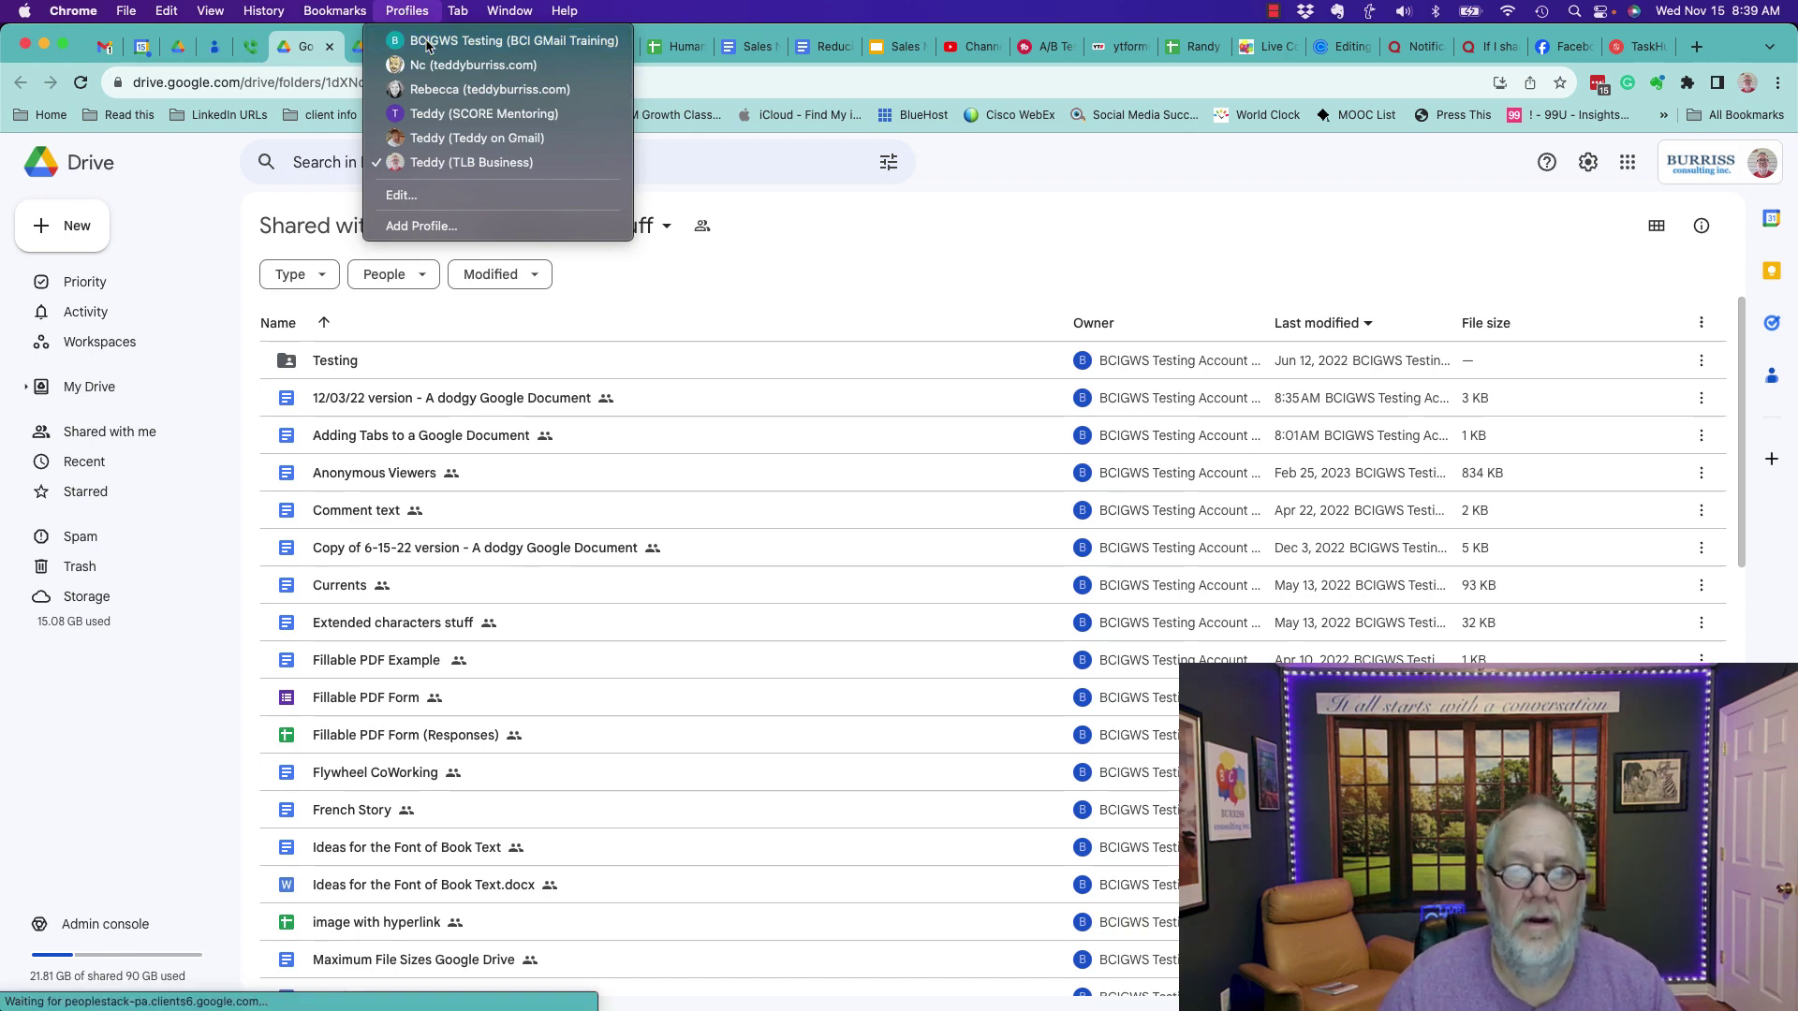